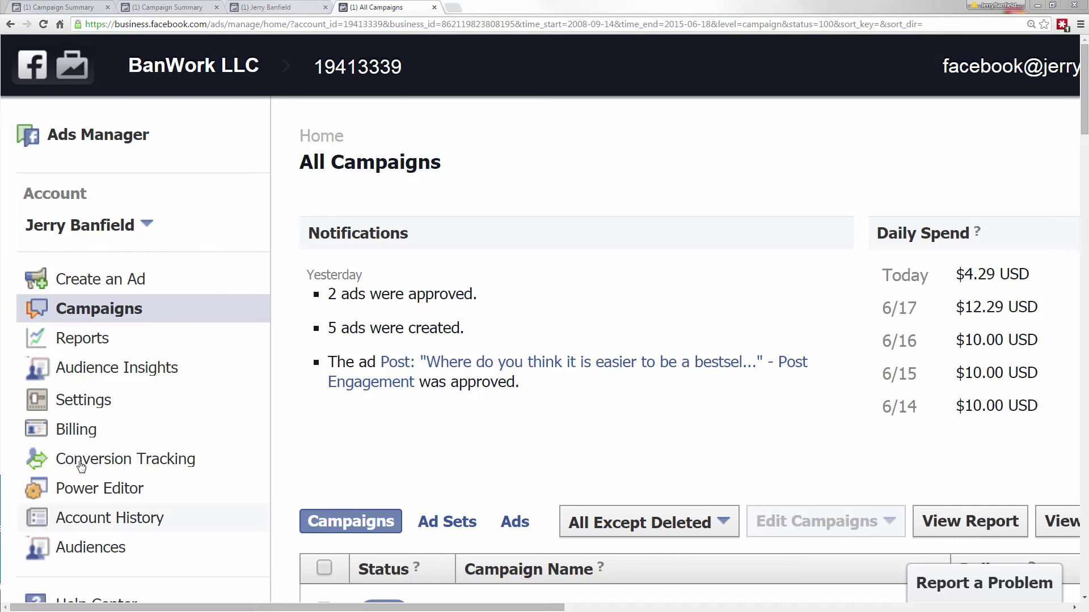
Look over the video post on the Facebook page
{"action": "left_click", "coordinate": [272, 7]}
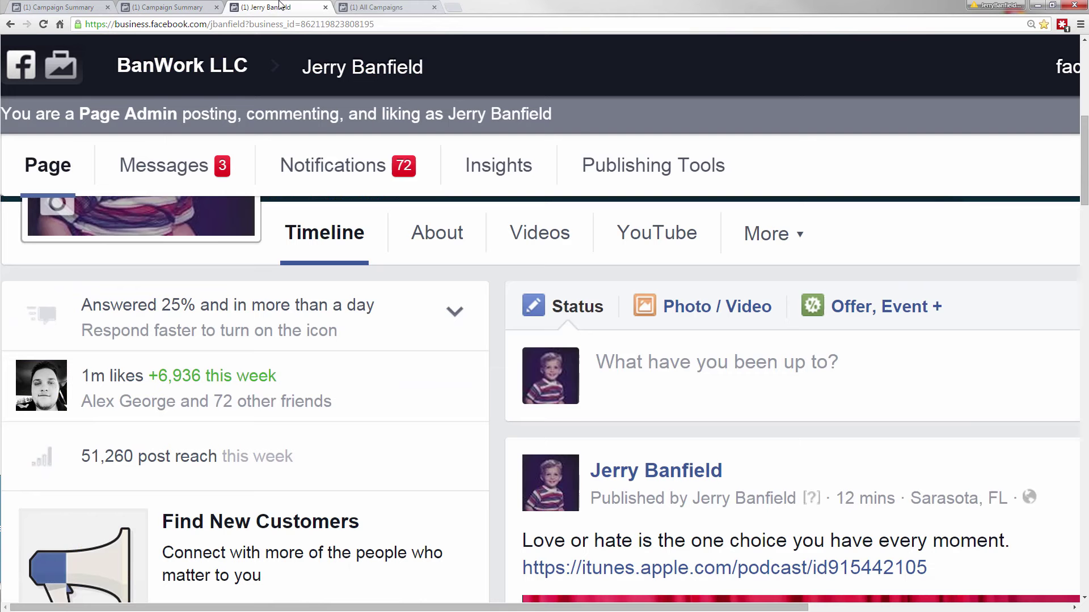
{"action": "scroll", "coordinate": [851, 389], "scroll_direction": "down", "scroll_amount": 3}
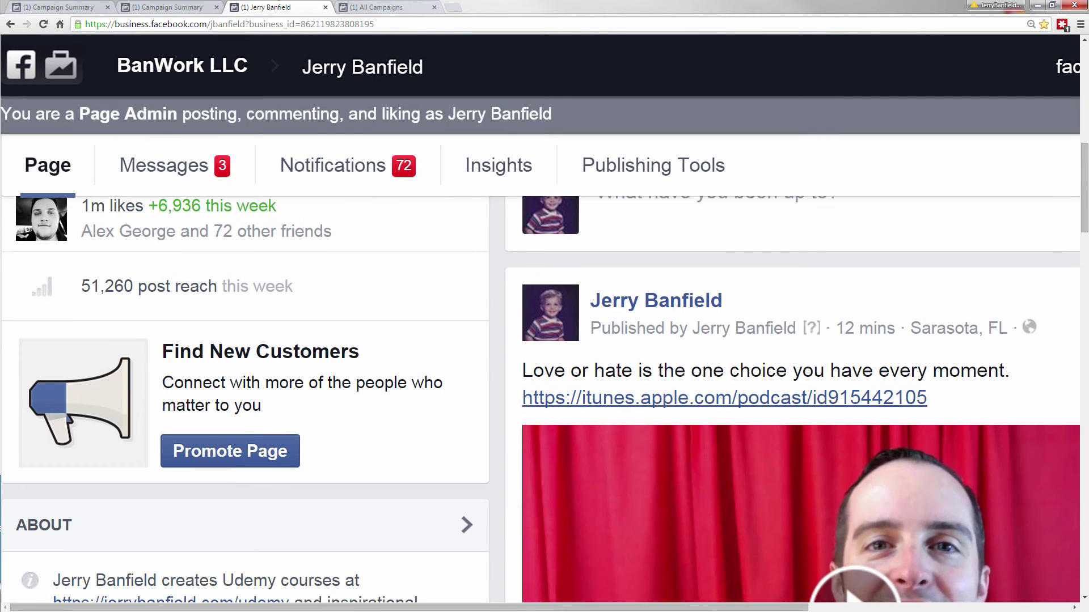
{"action": "left_click_drag", "start_coordinate": [601, 608], "coordinate": [746, 608]}
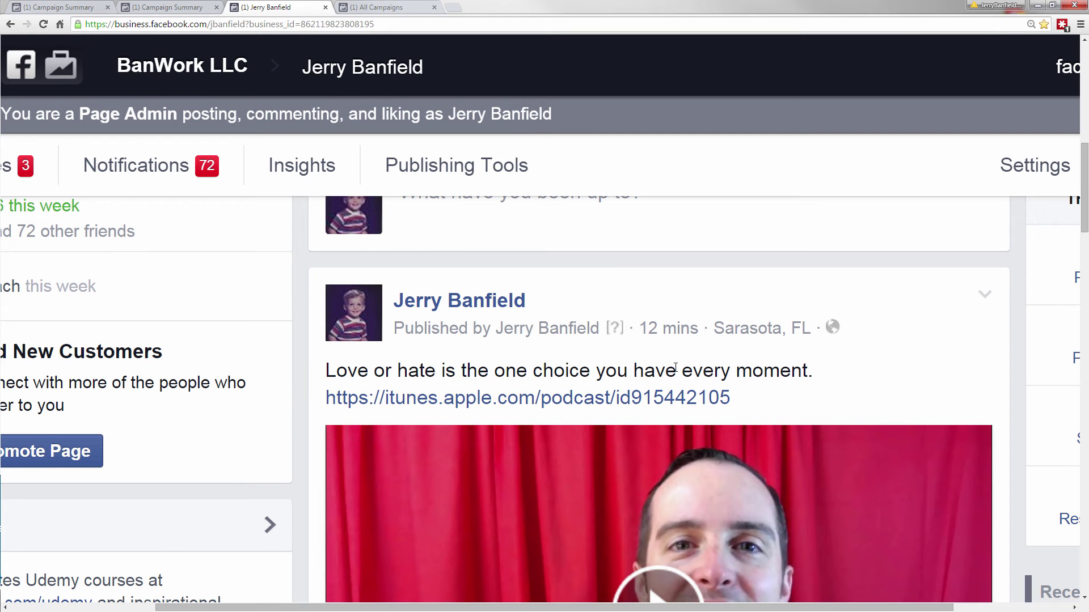
{"action": "scroll", "coordinate": [609, 395], "scroll_direction": "down", "scroll_amount": 5}
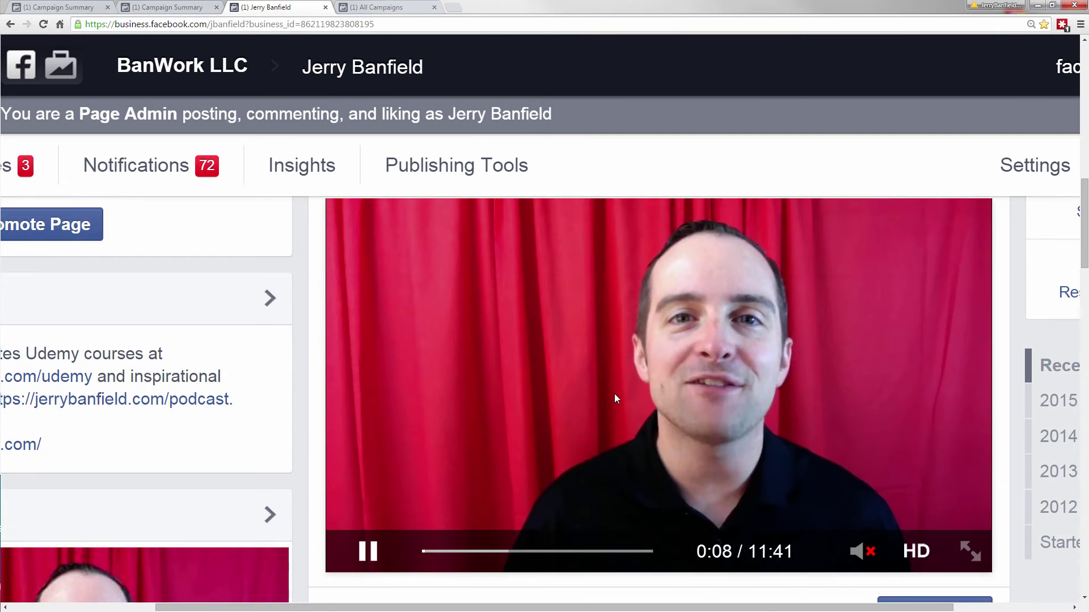
{"action": "scroll", "coordinate": [614, 399], "scroll_direction": "up", "scroll_amount": 2}
{"action": "scroll", "coordinate": [604, 420], "scroll_direction": "down", "scroll_amount": 4}
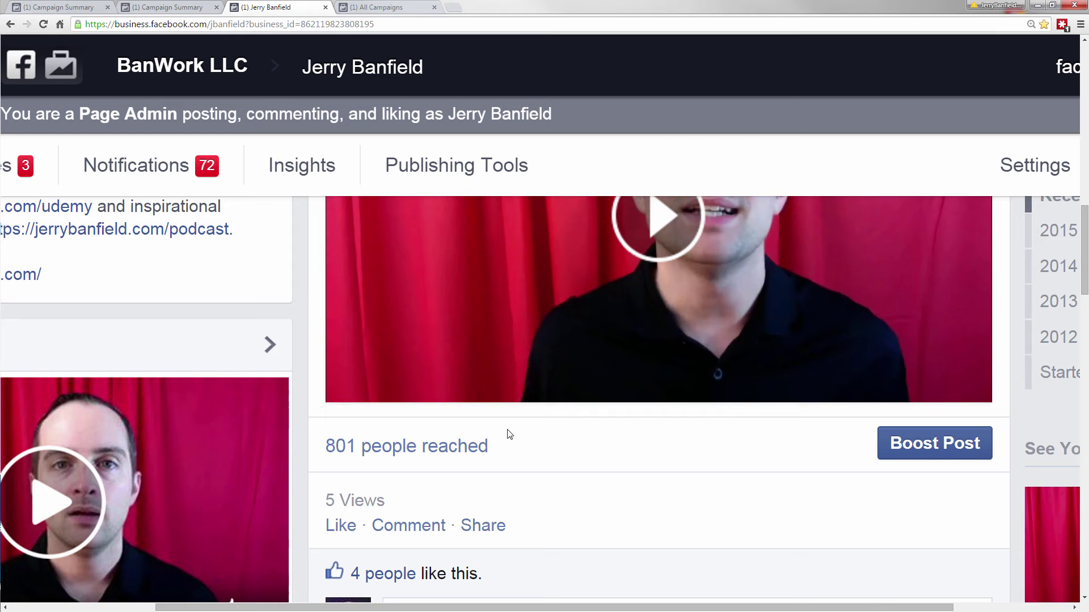
{"action": "scroll", "coordinate": [433, 482], "scroll_direction": "up", "scroll_amount": 8}
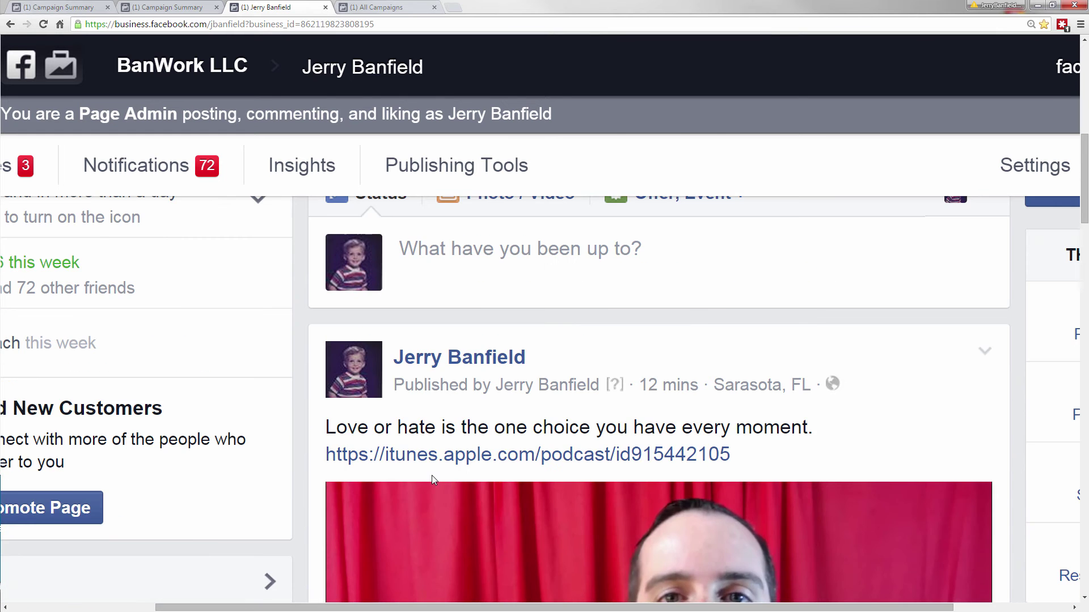
{"action": "scroll", "coordinate": [432, 476], "scroll_direction": "up", "scroll_amount": 2}
{"action": "scroll", "coordinate": [432, 479], "scroll_direction": "up", "scroll_amount": 1}
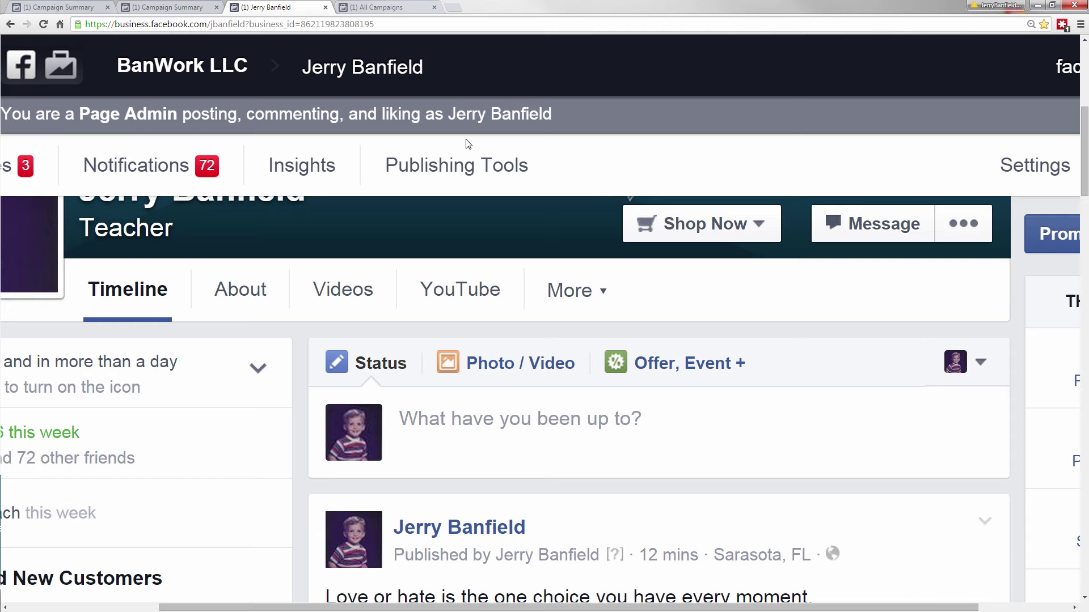
Back in All Campaigns, start a new ad with Create Ad and reset browser zoom to default
{"action": "left_click", "coordinate": [425, 6]}
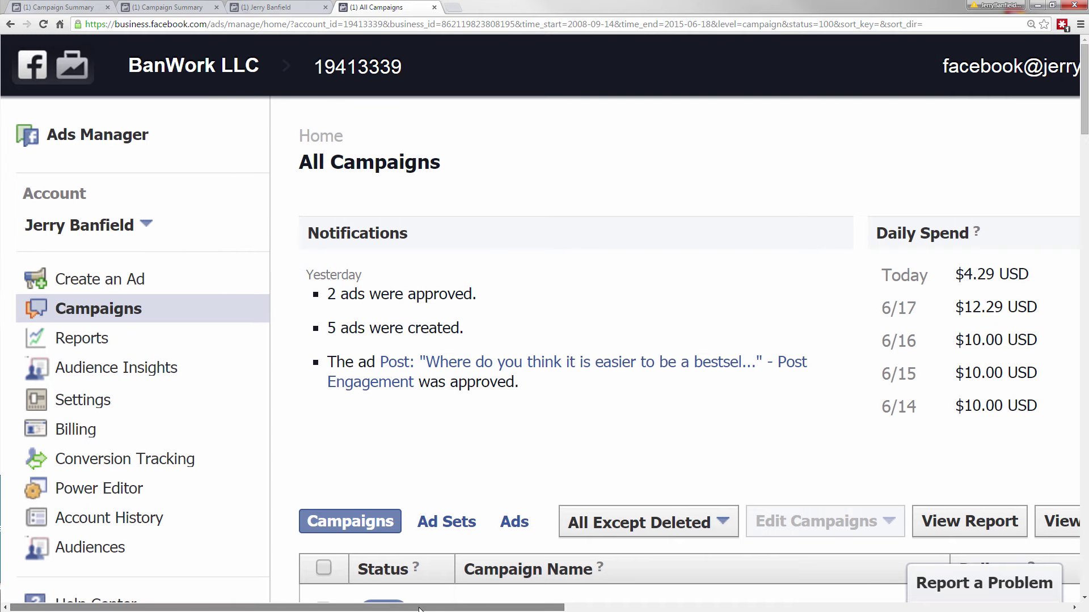
{"action": "left_click_drag", "start_coordinate": [398, 610], "coordinate": [687, 608]}
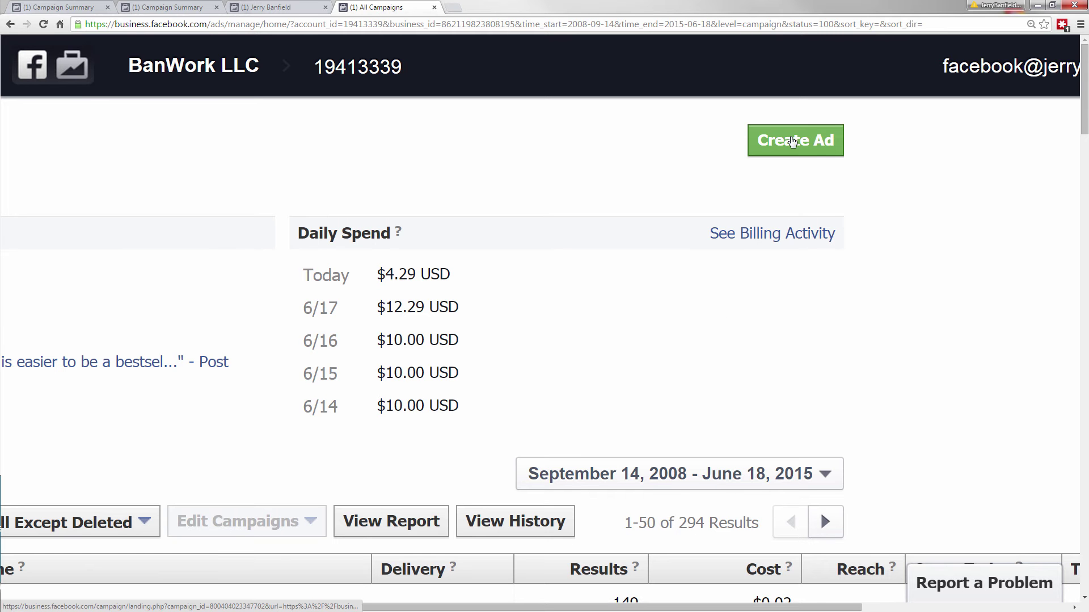
{"action": "left_click", "coordinate": [792, 142]}
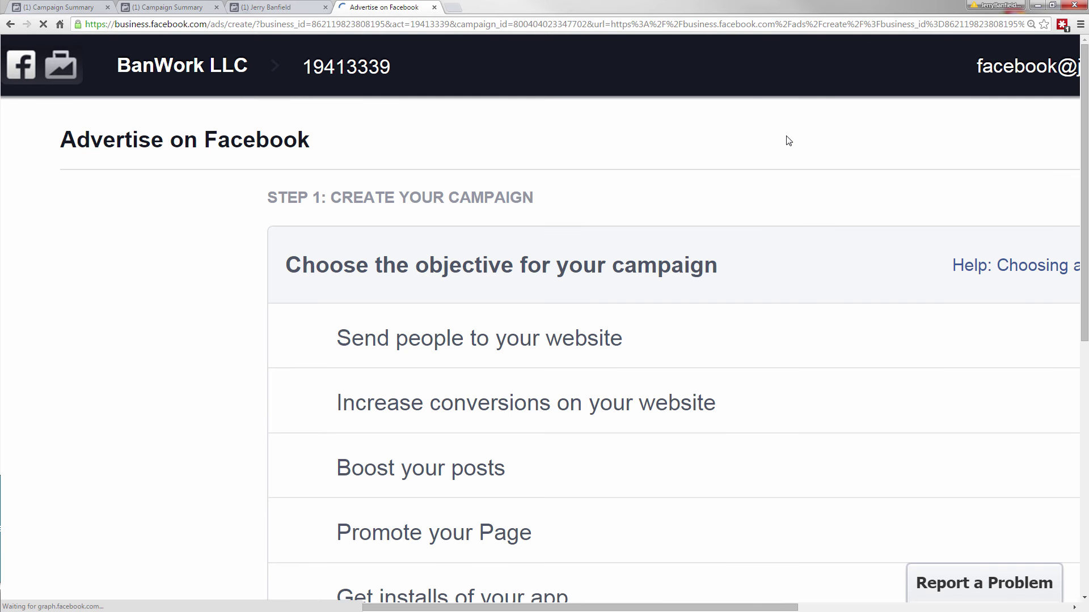
{"action": "left_click", "coordinate": [1030, 24]}
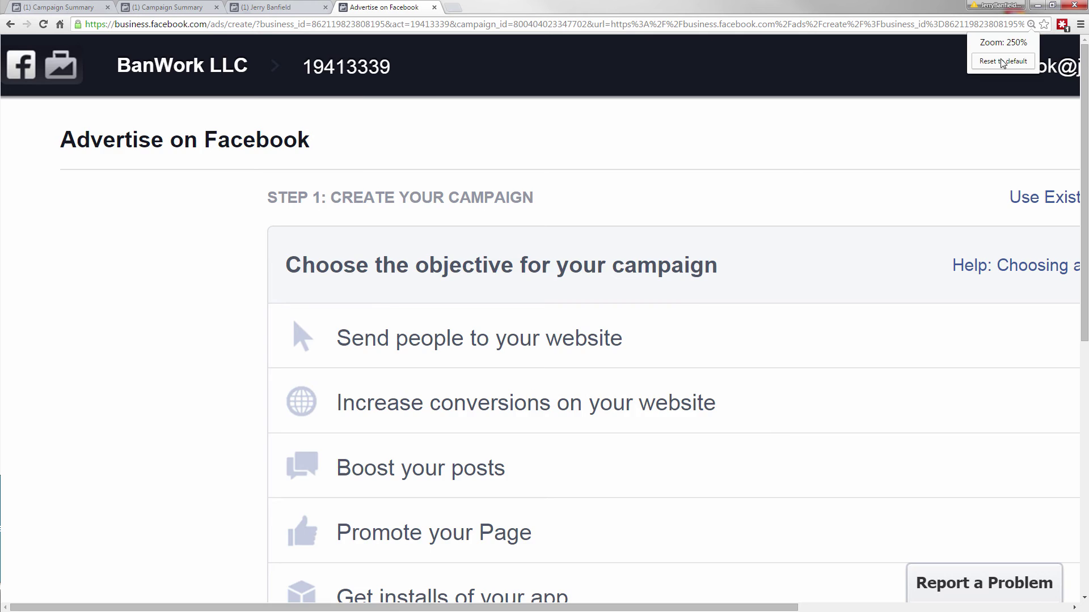
{"action": "left_click", "coordinate": [1004, 58]}
{"action": "scroll", "coordinate": [873, 297], "scroll_direction": "up", "scroll_amount": 4}
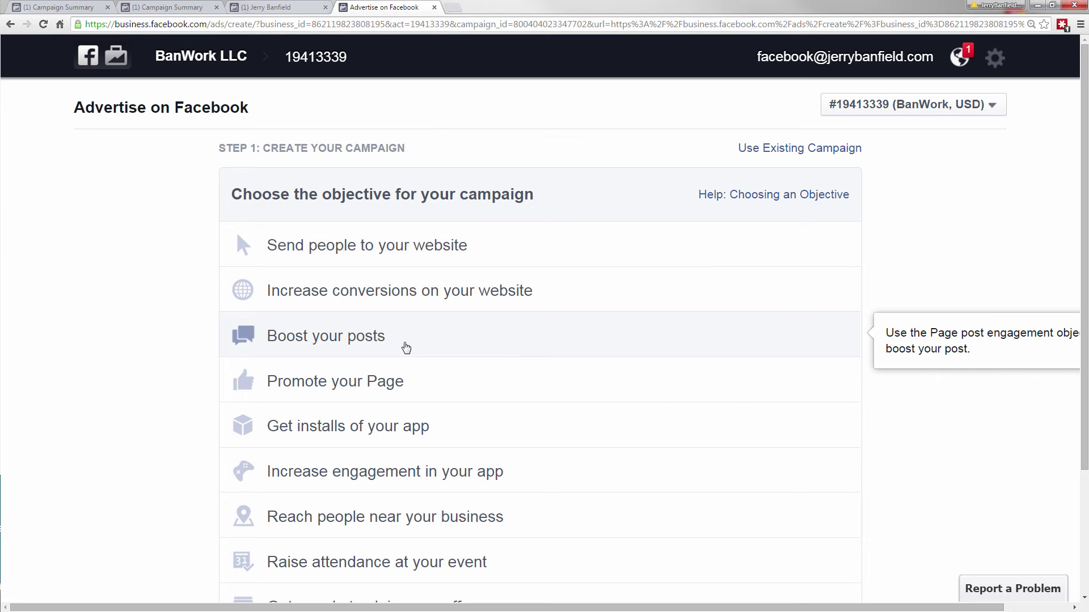
Choose Boost your posts, select the page, and keep the latest 'Love or hate…' video post
{"action": "left_click", "coordinate": [404, 345]}
{"action": "scroll", "coordinate": [845, 376], "scroll_direction": "down", "scroll_amount": 1}
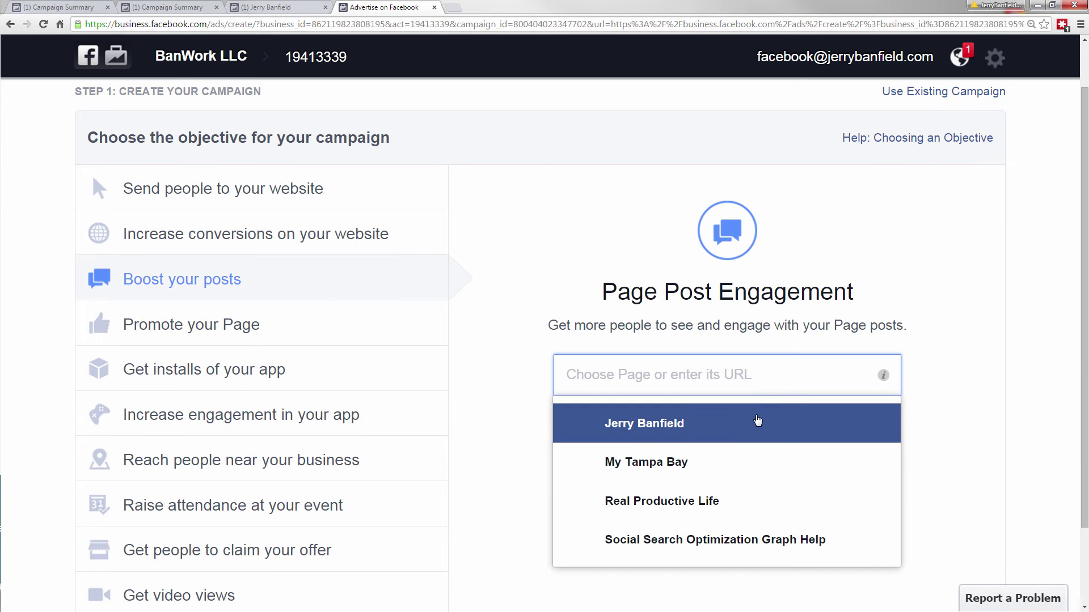
{"action": "left_click", "coordinate": [758, 423]}
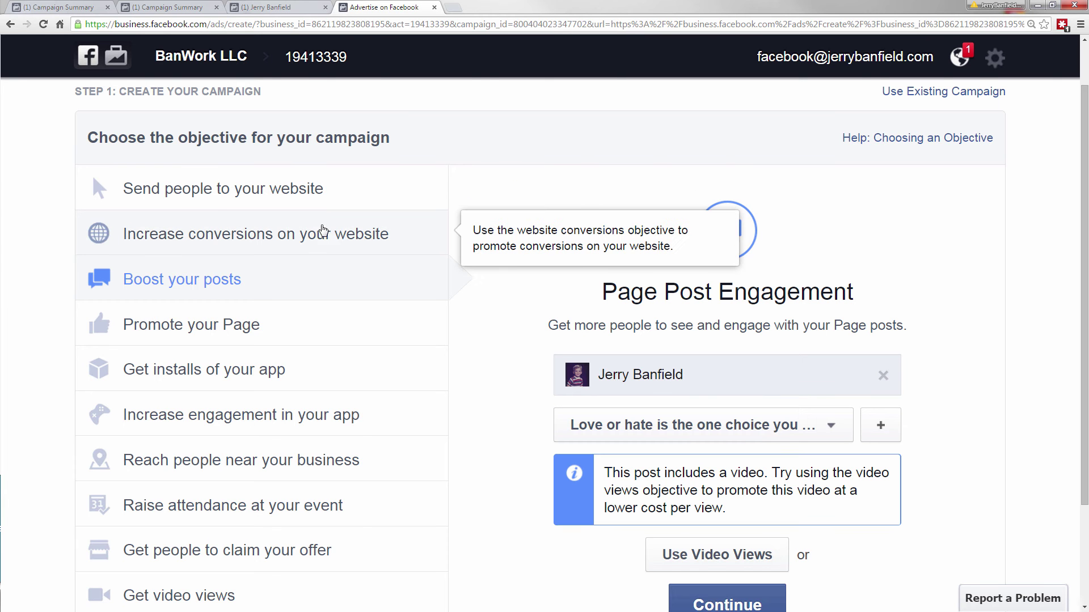
{"action": "scroll", "coordinate": [507, 388], "scroll_direction": "down", "scroll_amount": 1}
{"action": "scroll", "coordinate": [481, 387], "scroll_direction": "down", "scroll_amount": 1}
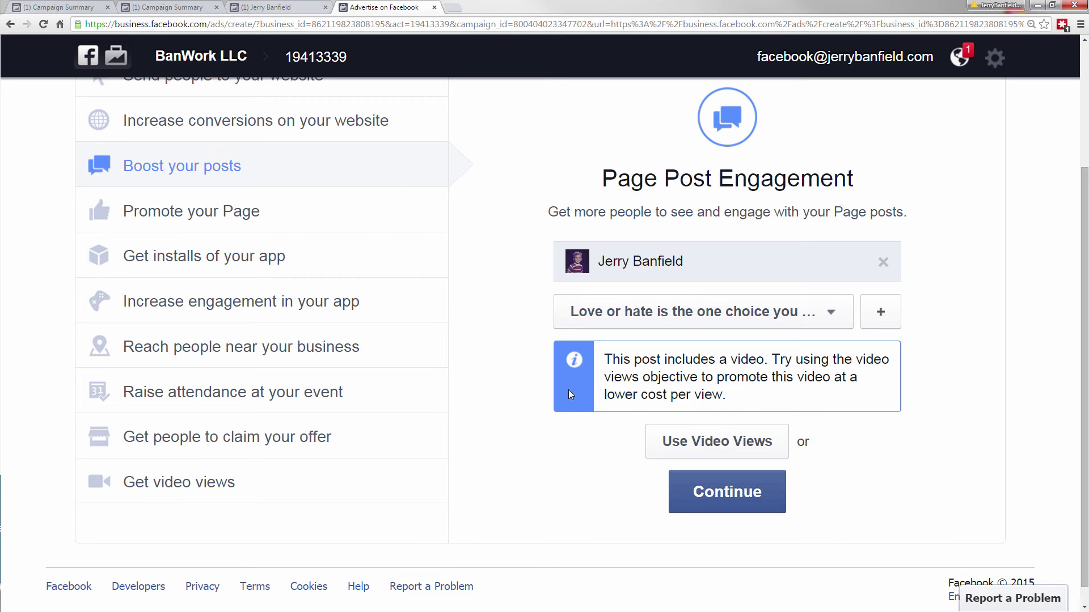
{"action": "scroll", "coordinate": [761, 338], "scroll_direction": "down", "scroll_amount": 1}
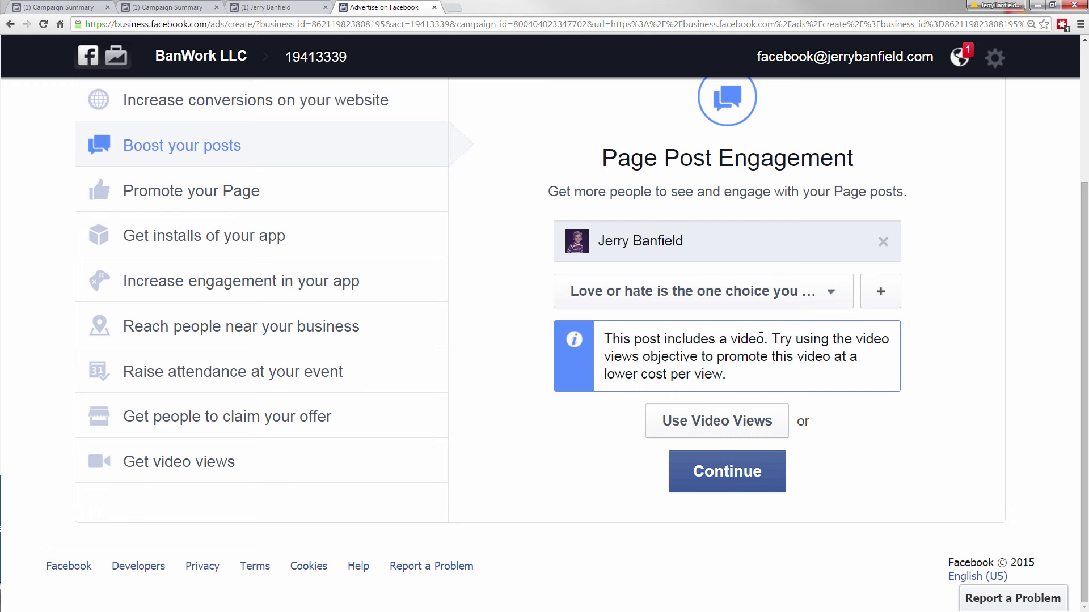
{"action": "left_click", "coordinate": [723, 291]}
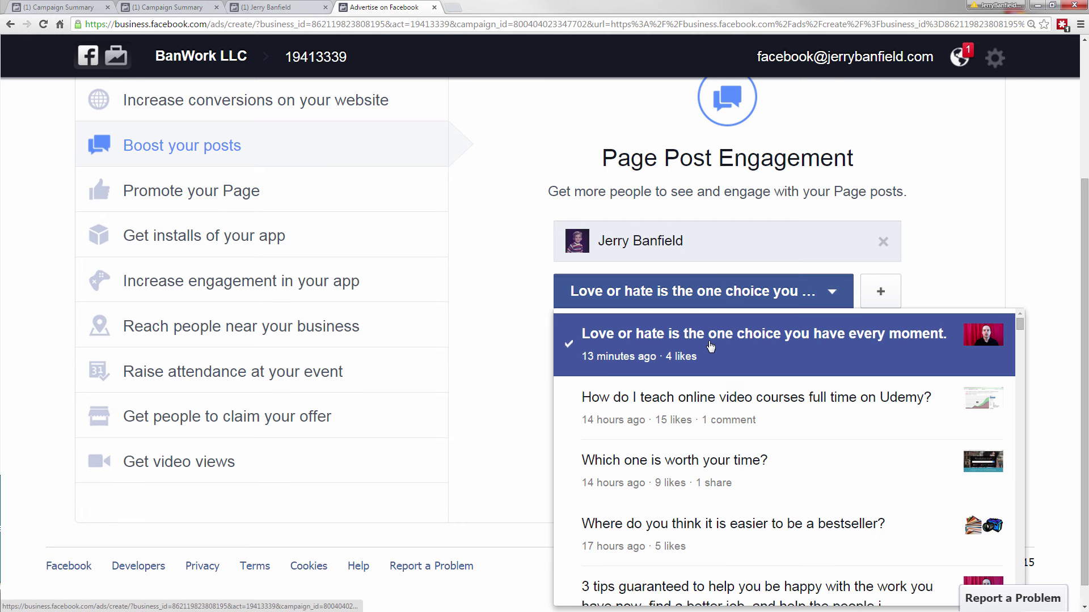
{"action": "left_click", "coordinate": [710, 346]}
Continue past the objective and replace the auto-filled campaign name with 'iTunes USA'
{"action": "left_click", "coordinate": [727, 470]}
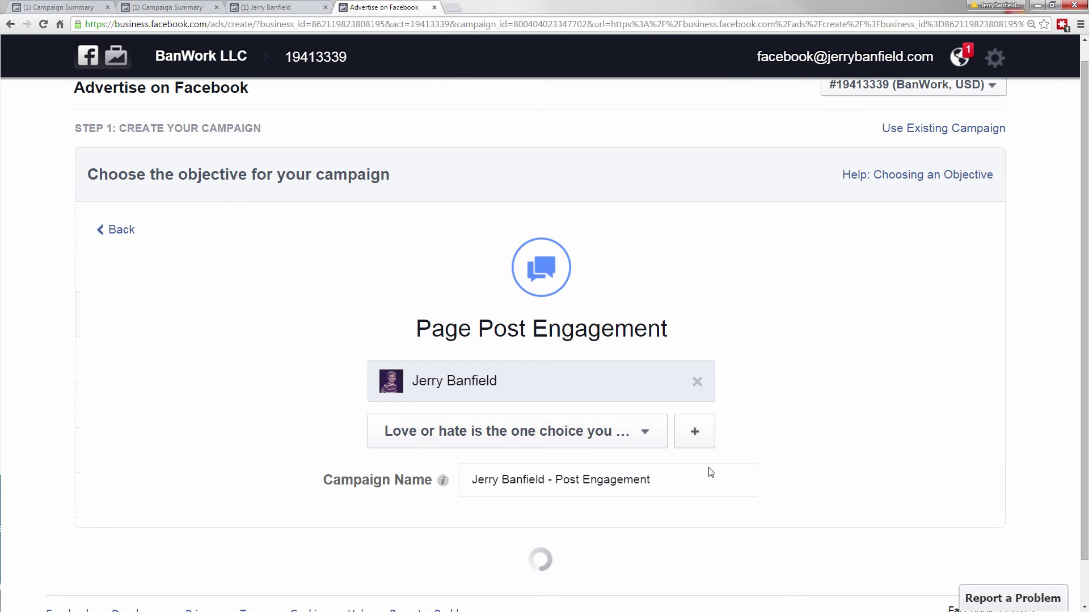
{"action": "scroll", "coordinate": [661, 294], "scroll_direction": "down", "scroll_amount": 4}
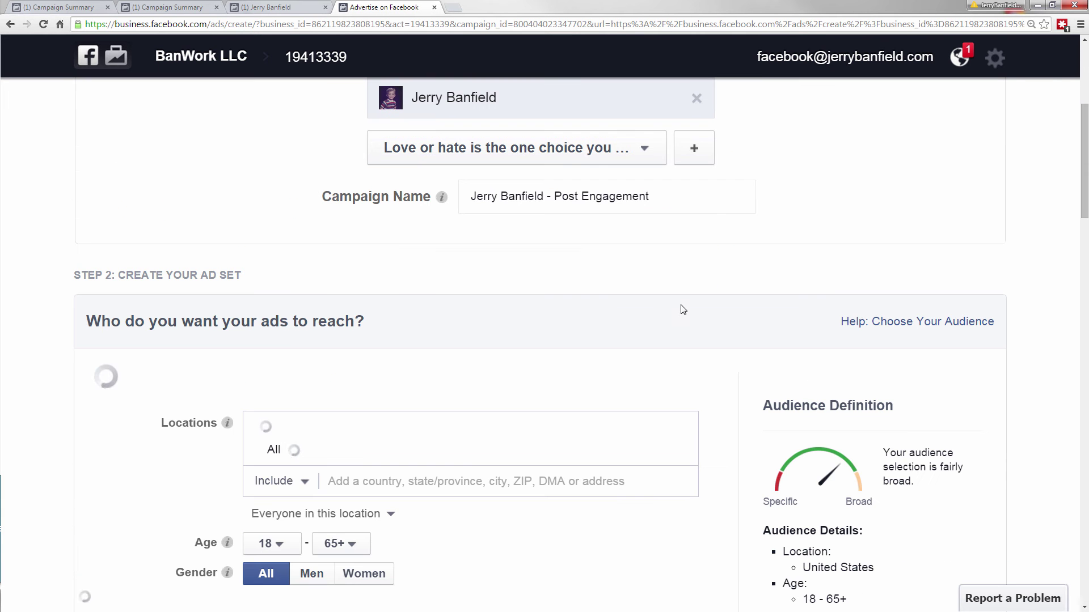
{"action": "left_click_drag", "start_coordinate": [652, 197], "coordinate": [469, 201]}
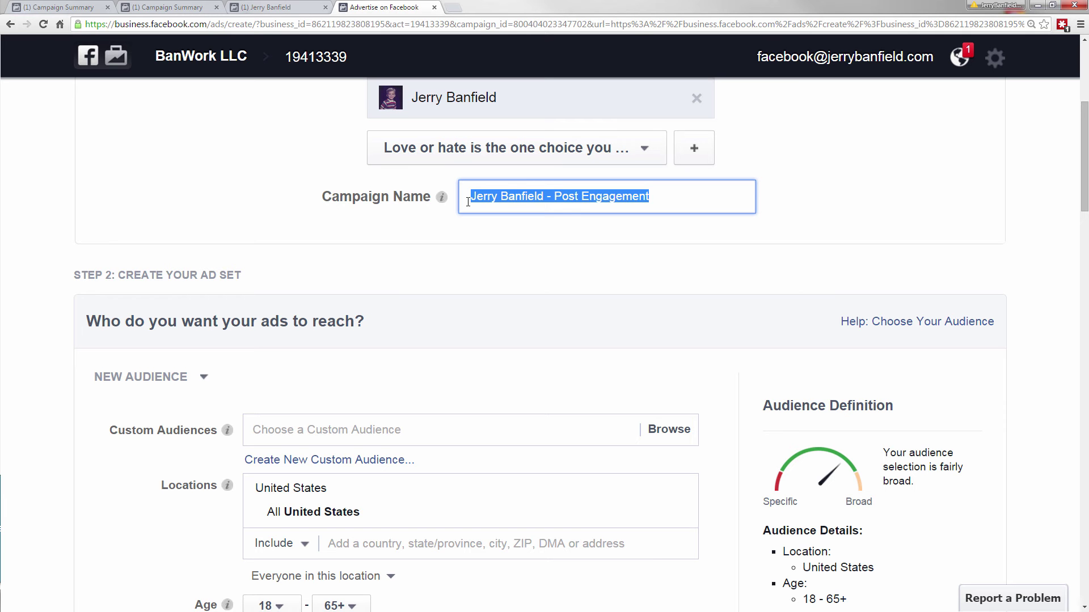
{"action": "key", "text": "BackSpace"}
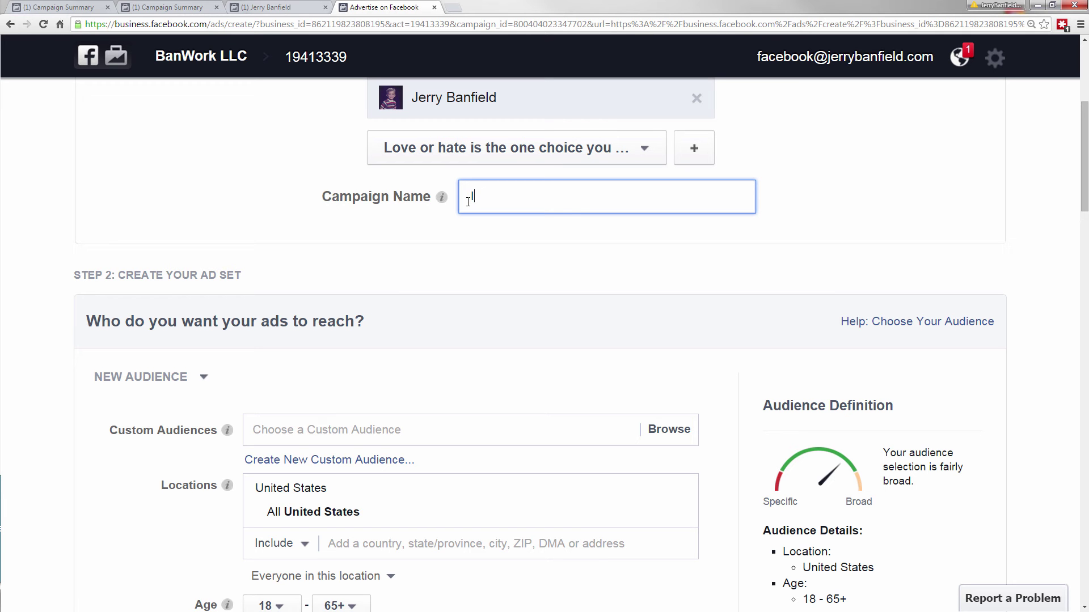
{"action": "type", "text": "iTunes USA"}
{"action": "left_click", "coordinate": [444, 238]}
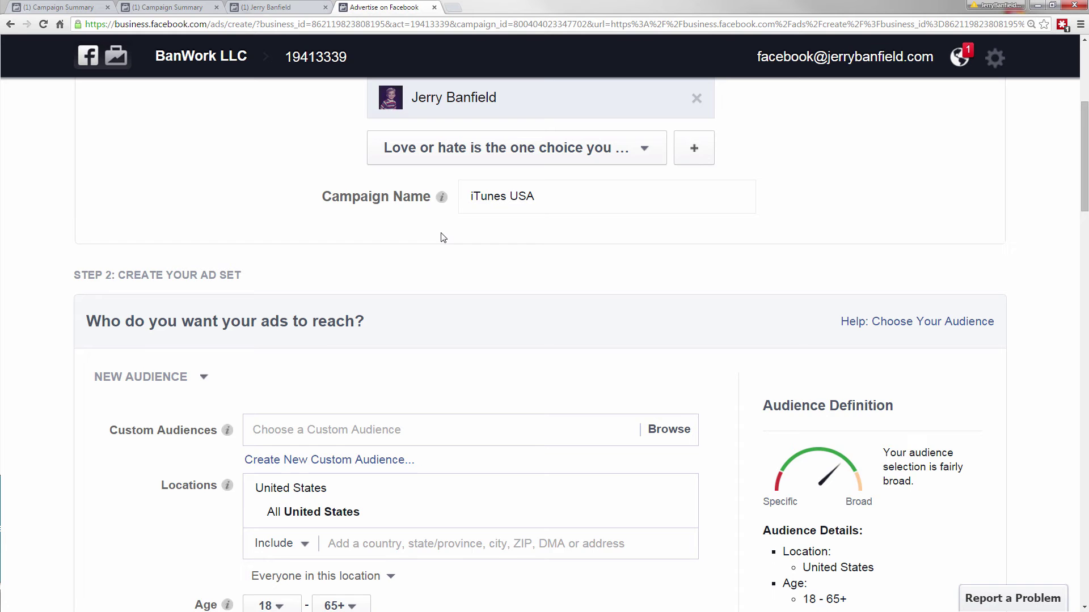
{"action": "scroll", "coordinate": [445, 237], "scroll_direction": "down", "scroll_amount": 2}
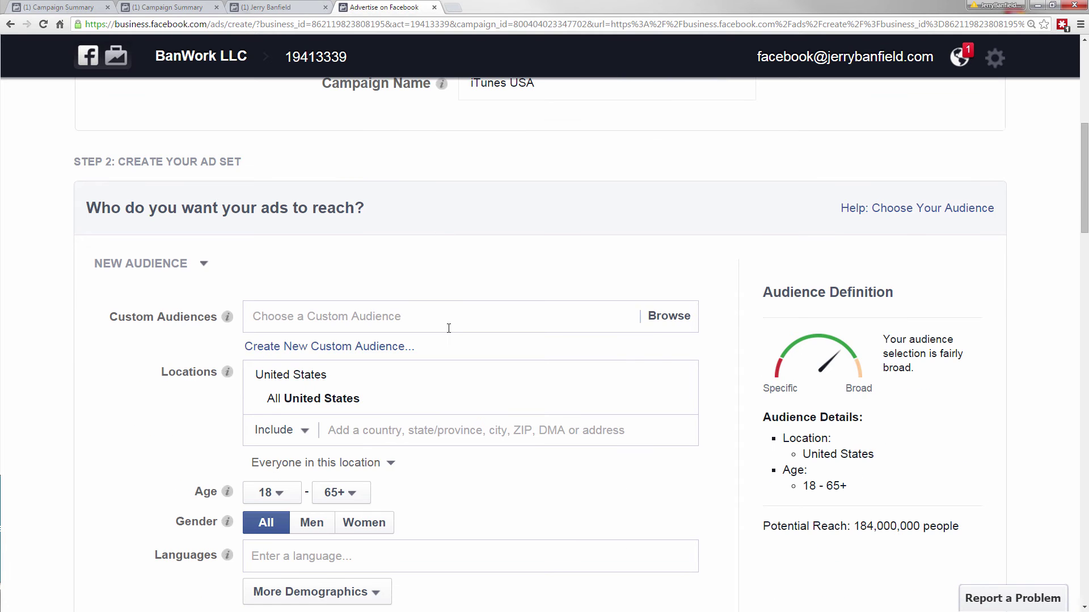
{"action": "scroll", "coordinate": [465, 329], "scroll_direction": "up", "scroll_amount": 1}
{"action": "scroll", "coordinate": [462, 357], "scroll_direction": "down", "scroll_amount": 2}
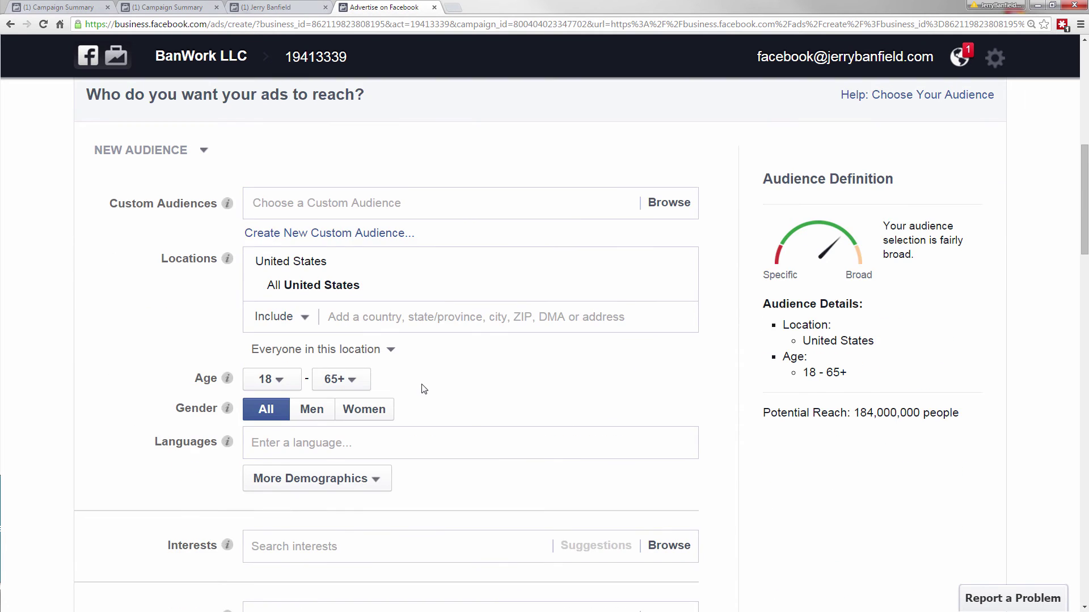
{"action": "scroll", "coordinate": [423, 385], "scroll_direction": "up", "scroll_amount": 1}
{"action": "scroll", "coordinate": [431, 374], "scroll_direction": "up", "scroll_amount": 2}
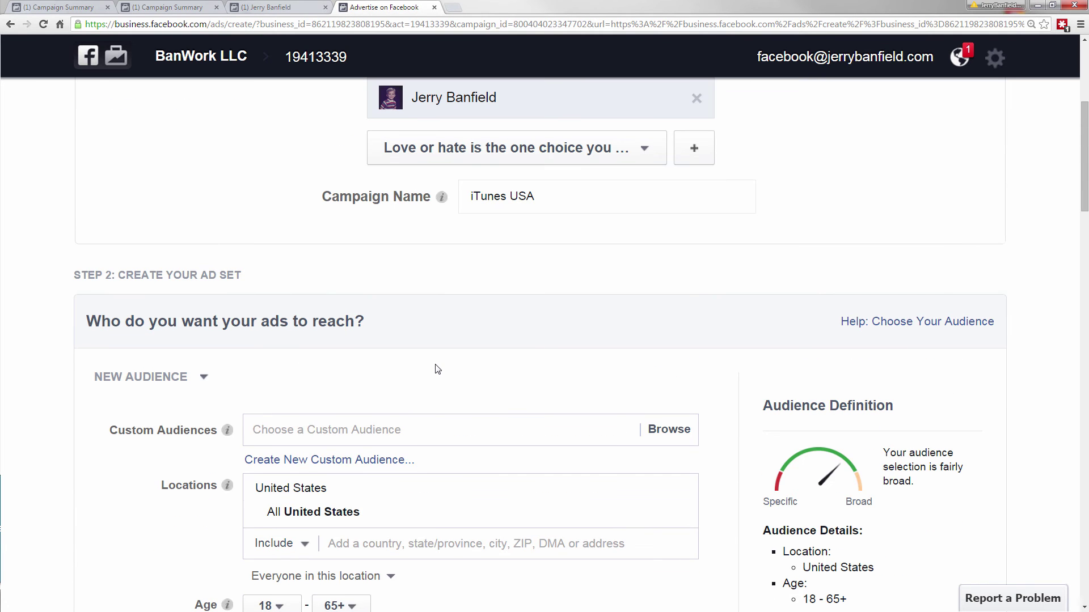
{"action": "scroll", "coordinate": [437, 369], "scroll_direction": "down", "scroll_amount": 3}
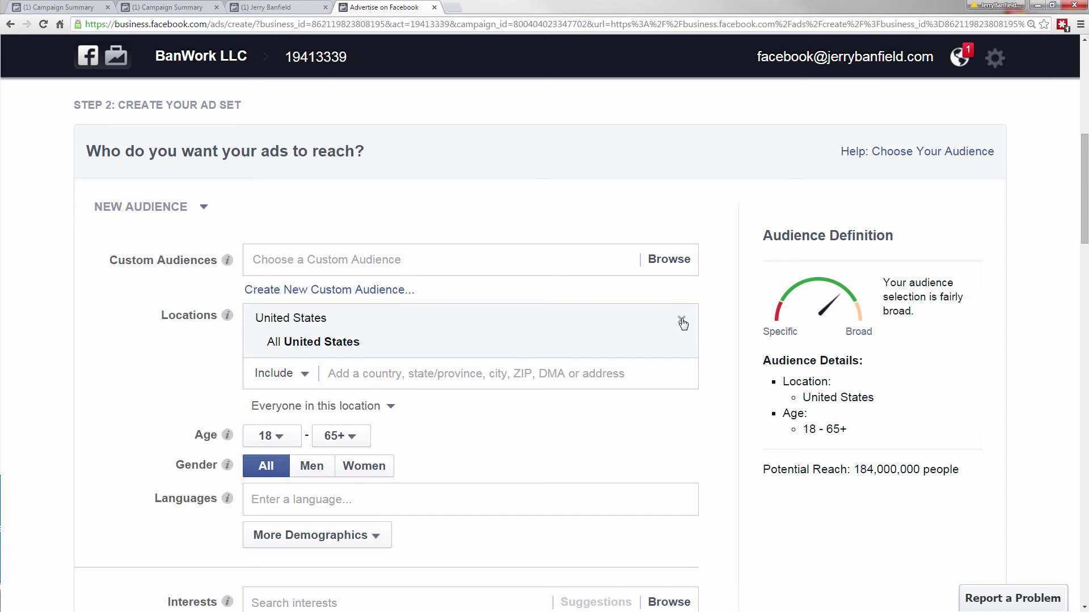
{"action": "left_click", "coordinate": [682, 321]}
{"action": "left_click", "coordinate": [488, 261]}
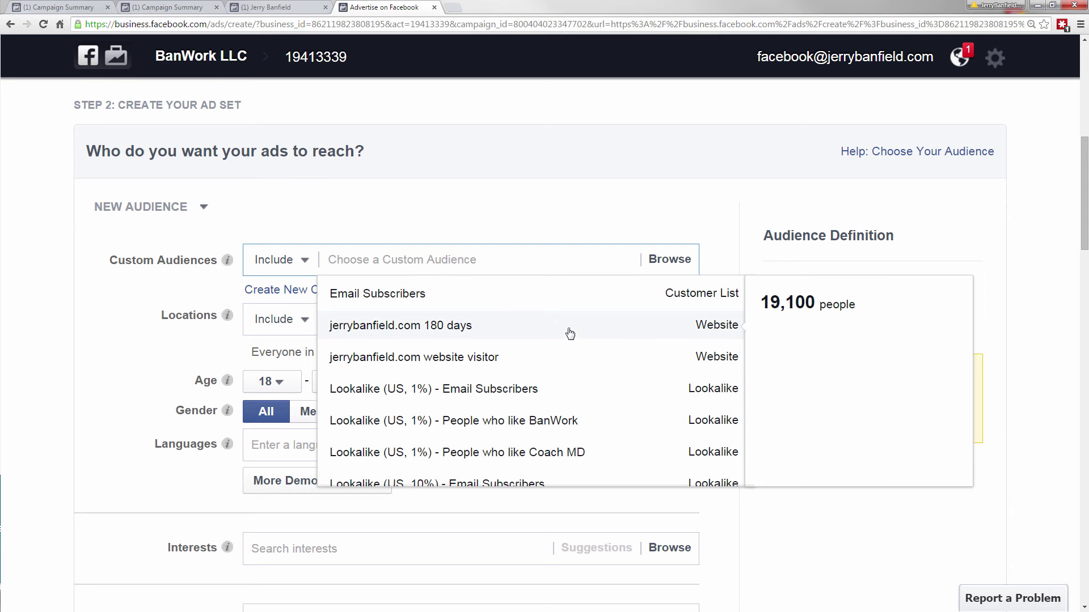
{"action": "left_click", "coordinate": [570, 333]}
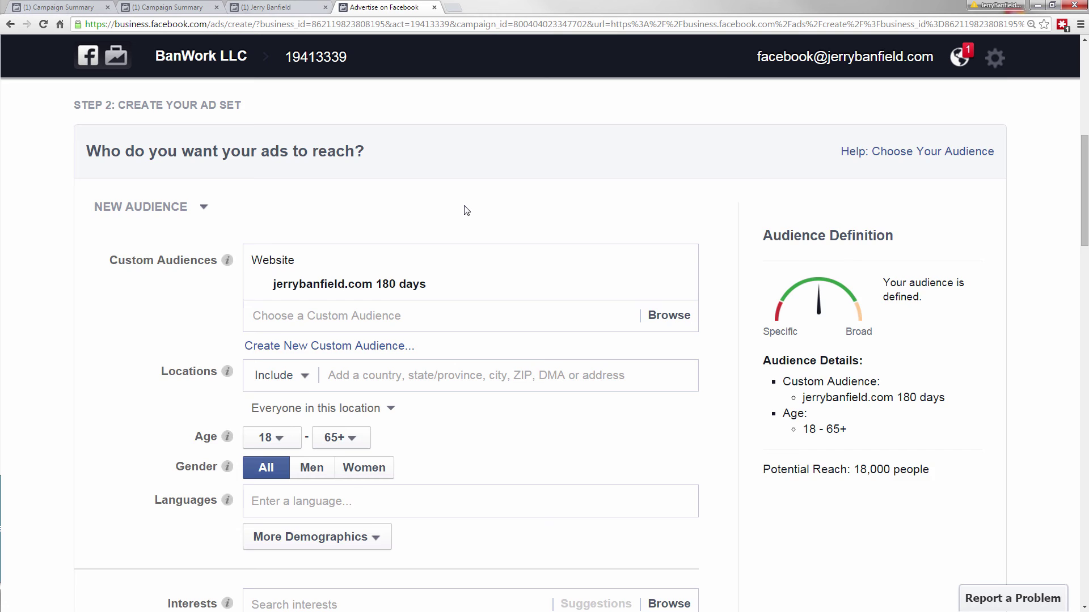
{"action": "scroll", "coordinate": [476, 208], "scroll_direction": "down", "scroll_amount": 2}
{"action": "scroll", "coordinate": [449, 382], "scroll_direction": "down", "scroll_amount": 3}
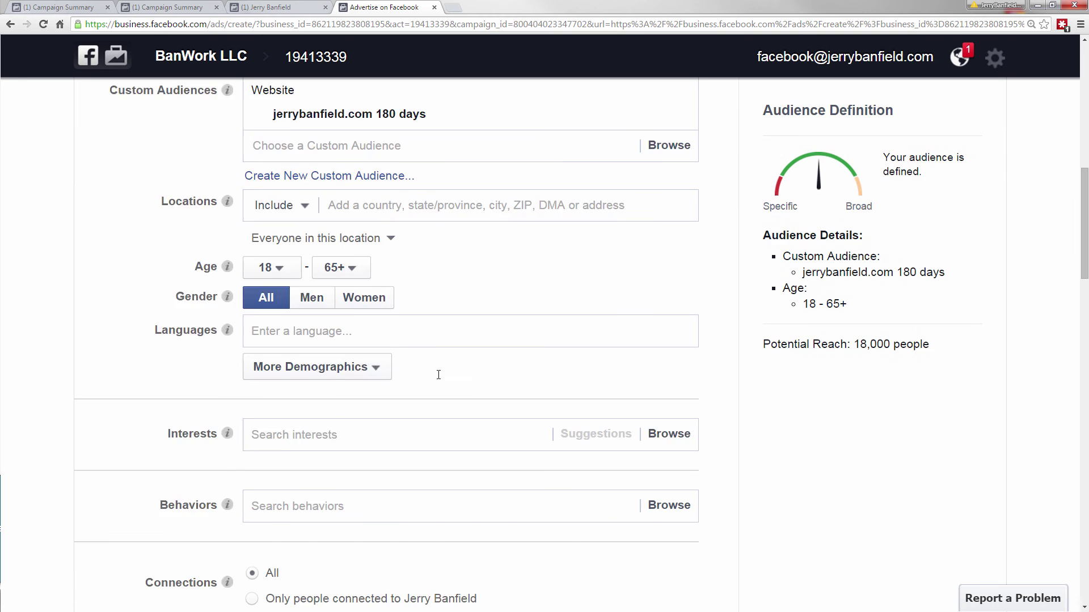
{"action": "scroll", "coordinate": [445, 370], "scroll_direction": "up", "scroll_amount": 2}
{"action": "scroll", "coordinate": [446, 370], "scroll_direction": "up", "scroll_amount": 2}
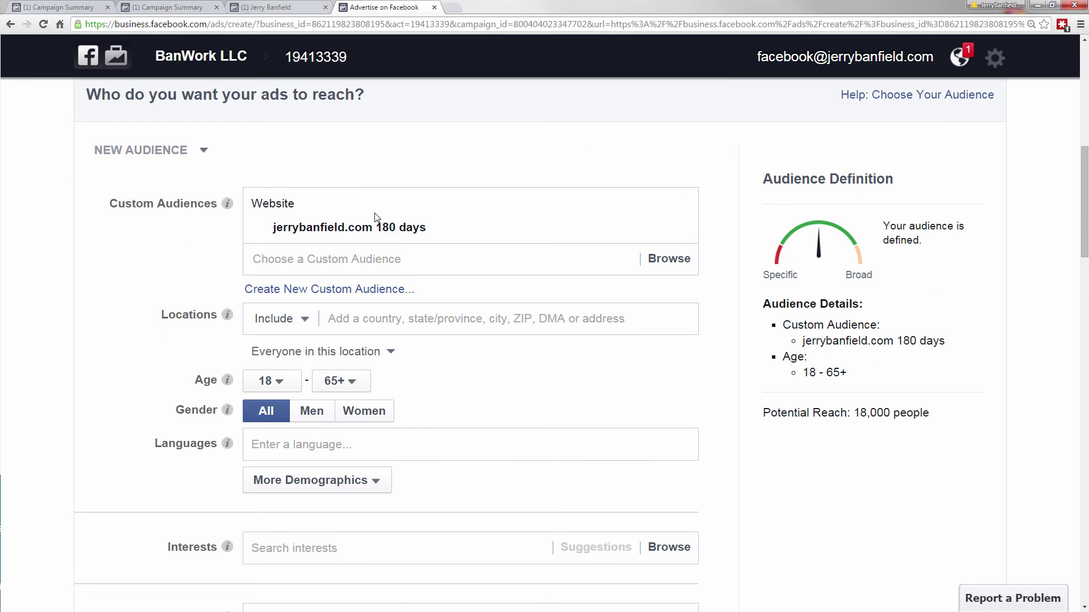
{"action": "scroll", "coordinate": [642, 443], "scroll_direction": "down", "scroll_amount": 8}
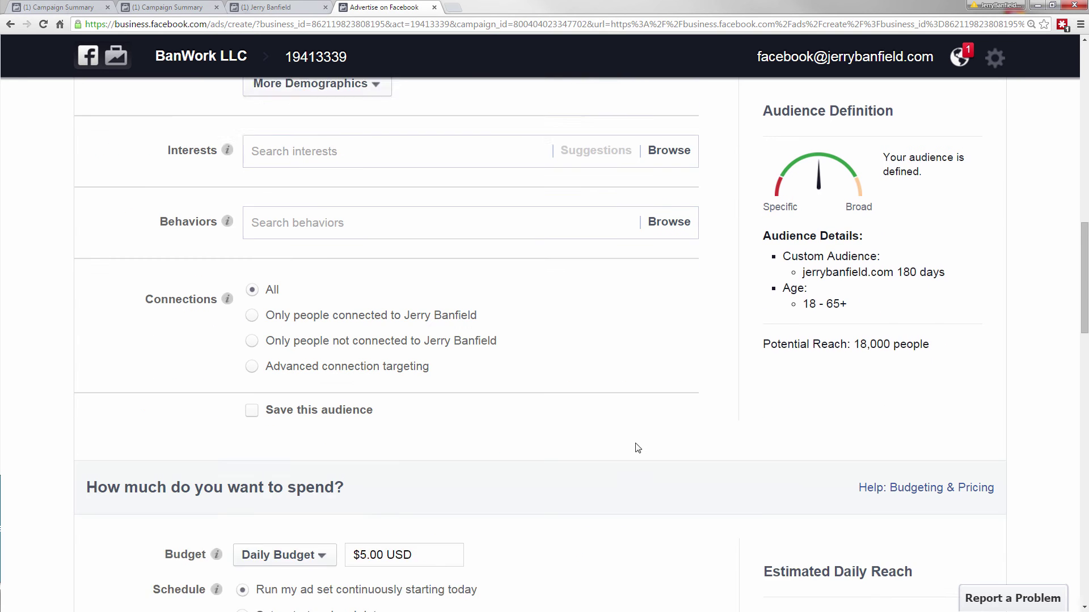
{"action": "scroll", "coordinate": [622, 434], "scroll_direction": "up", "scroll_amount": 3}
{"action": "scroll", "coordinate": [622, 434], "scroll_direction": "up", "scroll_amount": 4}
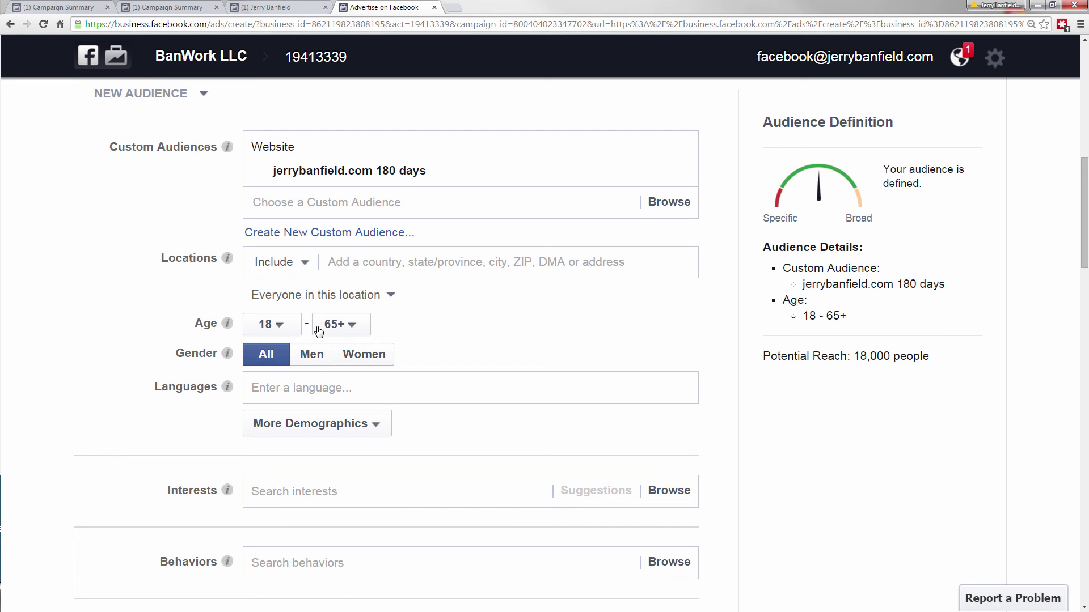
{"action": "scroll", "coordinate": [505, 366], "scroll_direction": "down", "scroll_amount": 4}
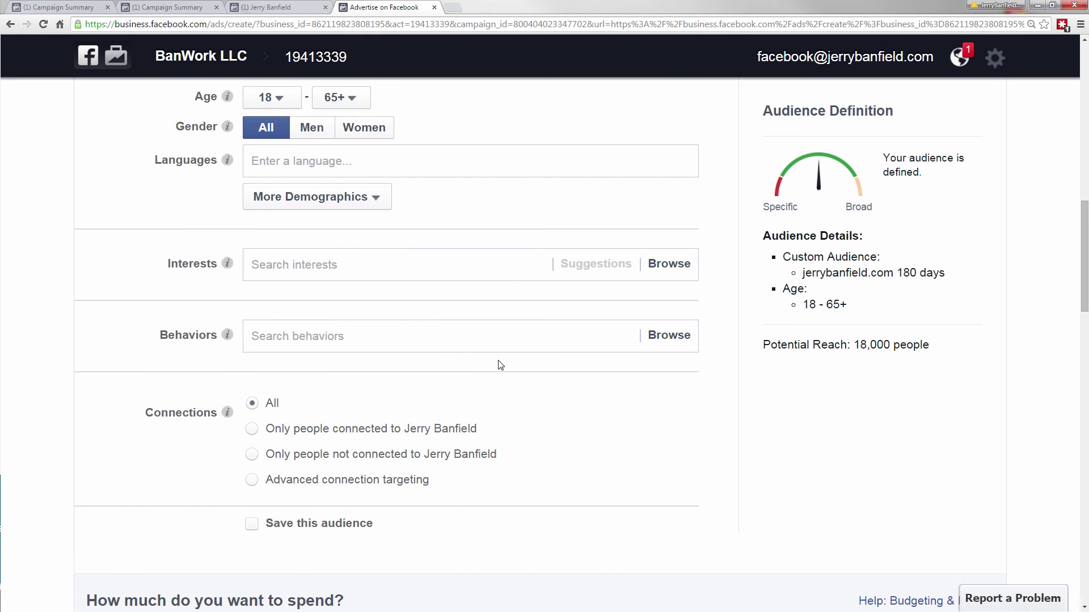
{"action": "scroll", "coordinate": [501, 409], "scroll_direction": "up", "scroll_amount": 1}
{"action": "scroll", "coordinate": [501, 409], "scroll_direction": "up", "scroll_amount": 4}
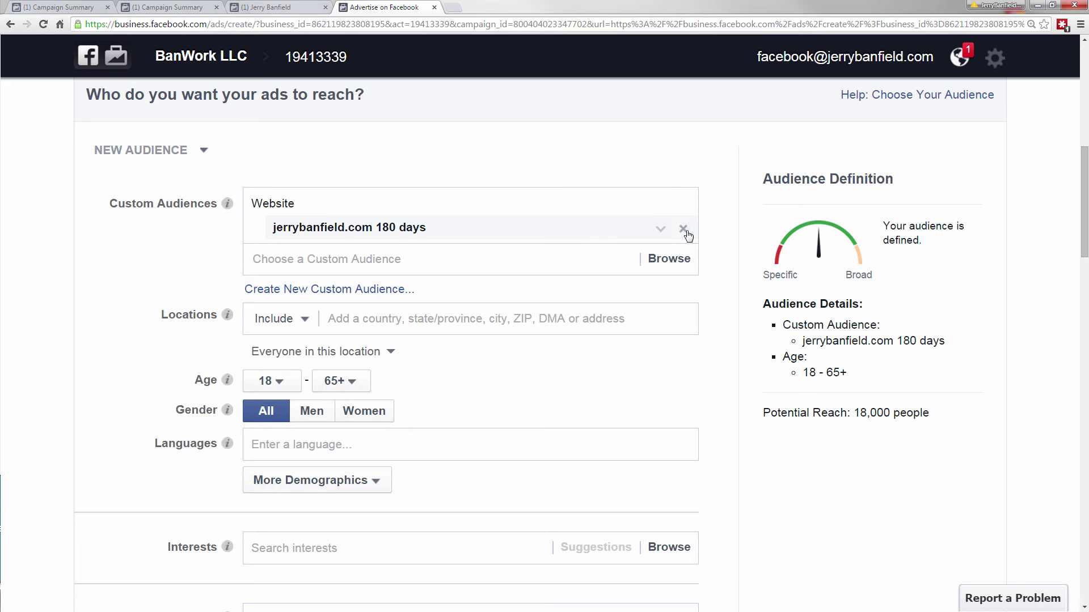
Remove the website custom audience and add United States as the location
{"action": "left_click", "coordinate": [686, 228]}
{"action": "left_click", "coordinate": [392, 264]}
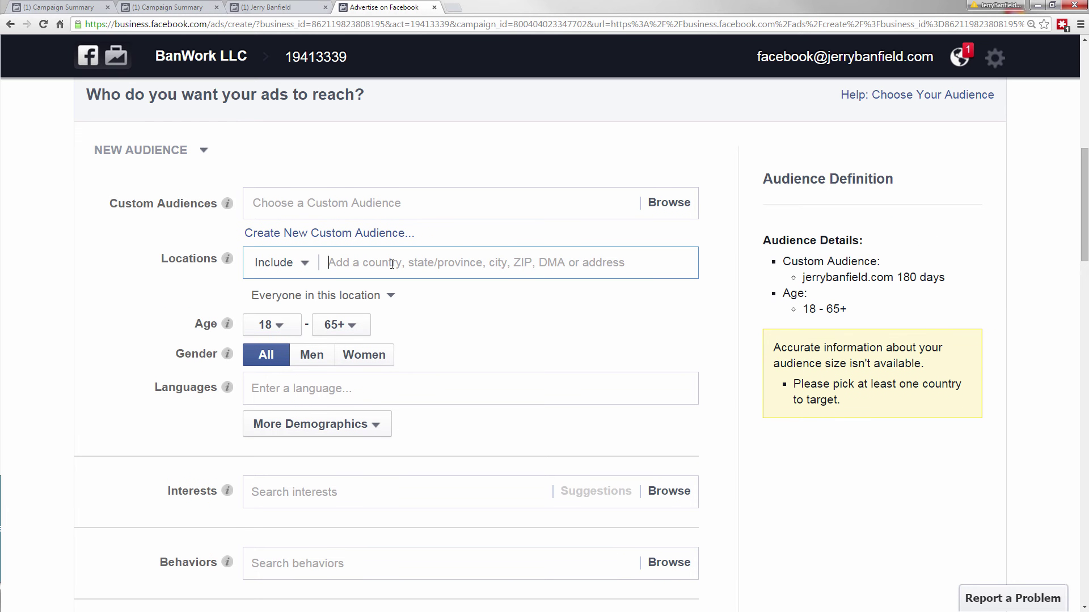
{"action": "type", "text": "united"}
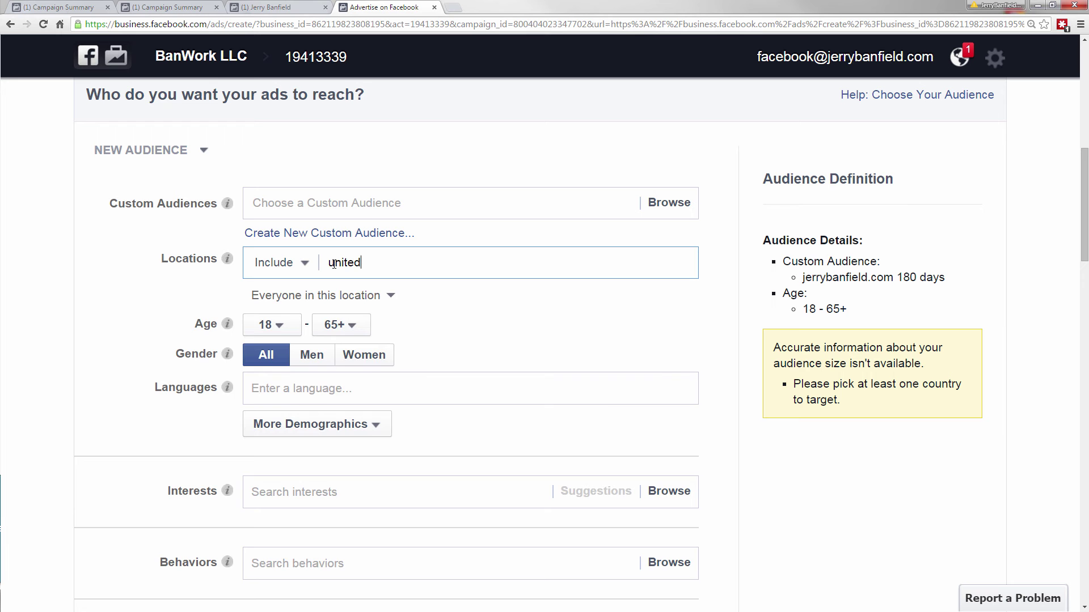
{"action": "left_click", "coordinate": [674, 295]}
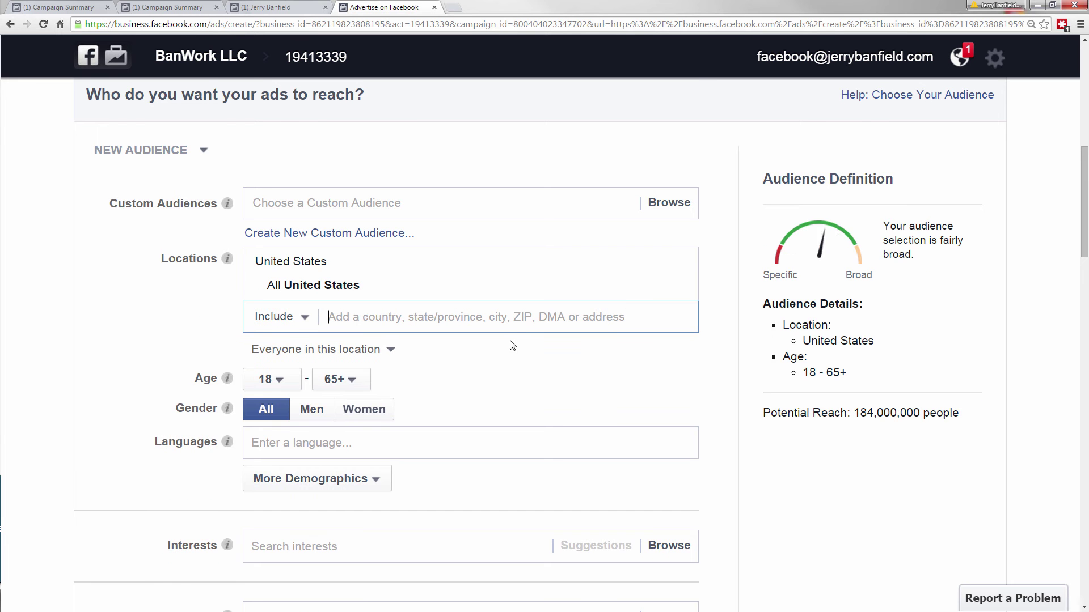
{"action": "scroll", "coordinate": [512, 346], "scroll_direction": "down", "scroll_amount": 3}
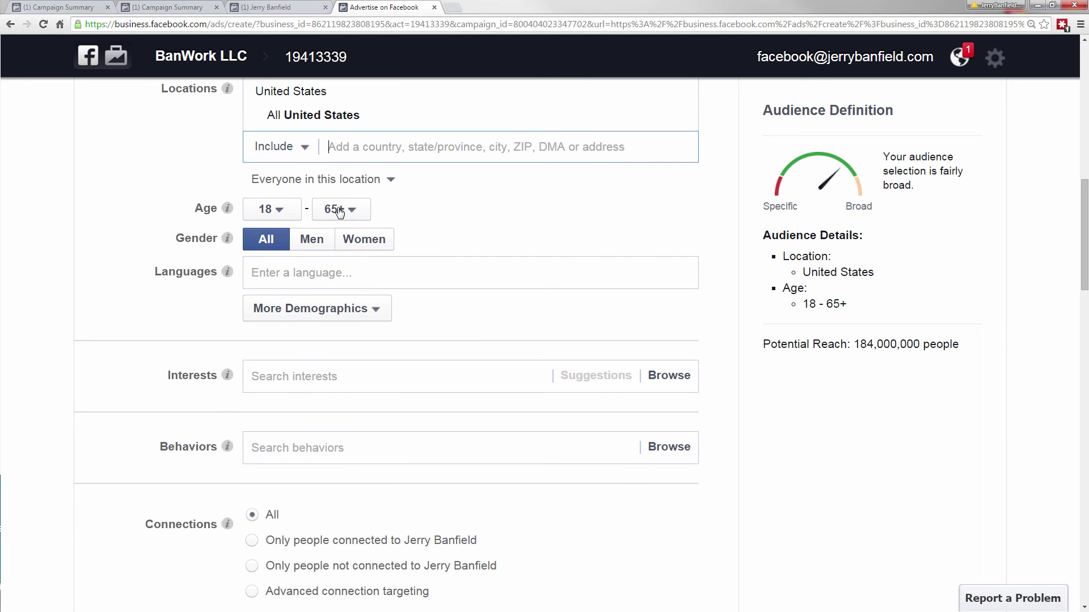
Set the audience age range to 18–51
{"action": "left_click", "coordinate": [279, 211]}
{"action": "left_click", "coordinate": [346, 211]}
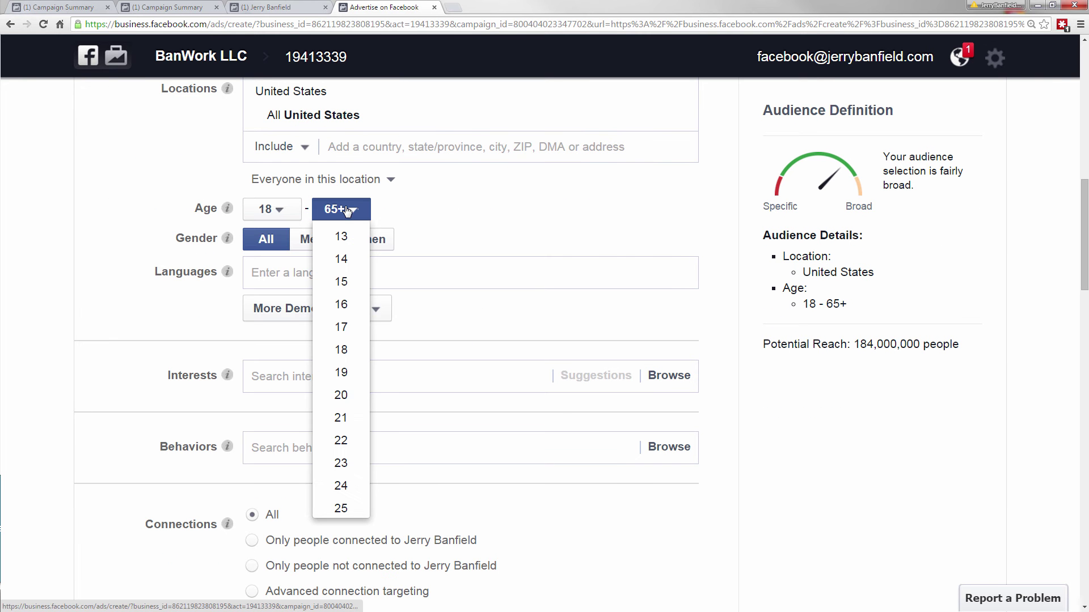
{"action": "scroll", "coordinate": [341, 282], "scroll_direction": "down", "scroll_amount": 4}
{"action": "scroll", "coordinate": [353, 388], "scroll_direction": "down", "scroll_amount": 4}
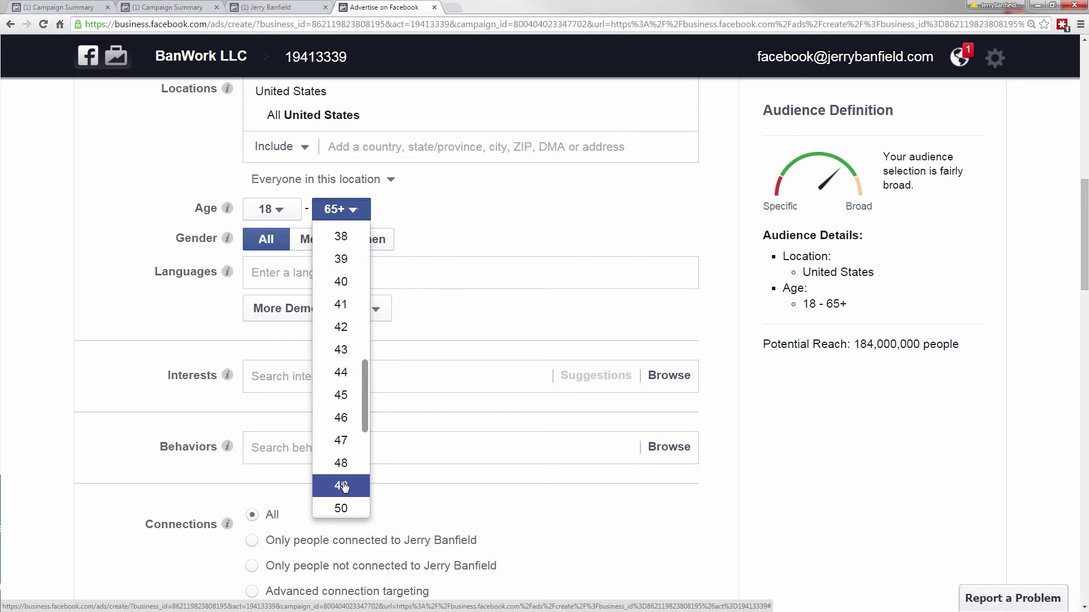
{"action": "scroll", "coordinate": [344, 486], "scroll_direction": "down", "scroll_amount": 1}
{"action": "left_click", "coordinate": [344, 486]}
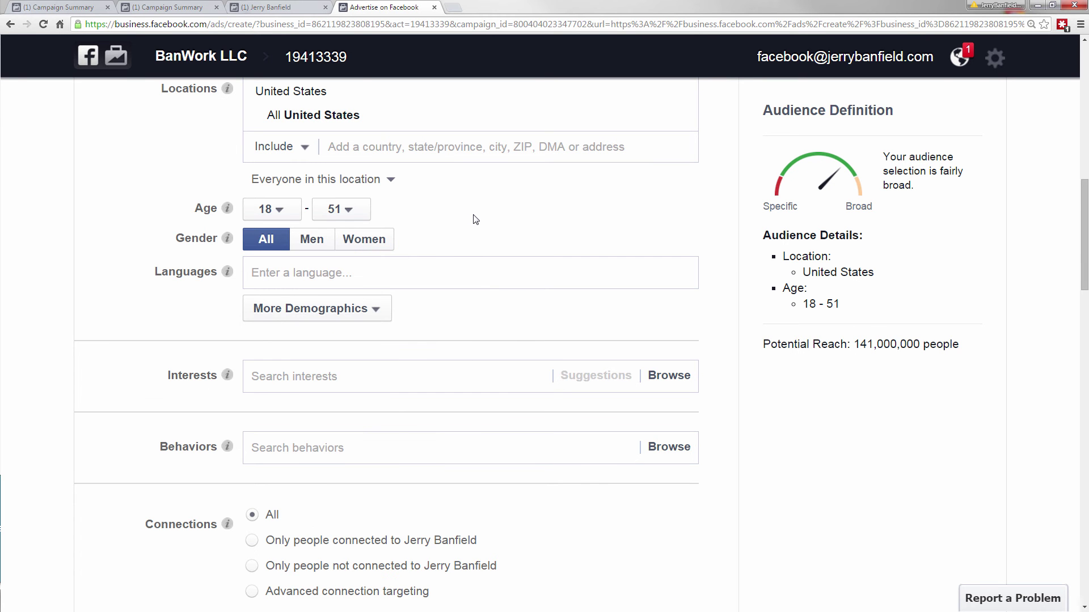
{"action": "scroll", "coordinate": [478, 221], "scroll_direction": "down", "scroll_amount": 3}
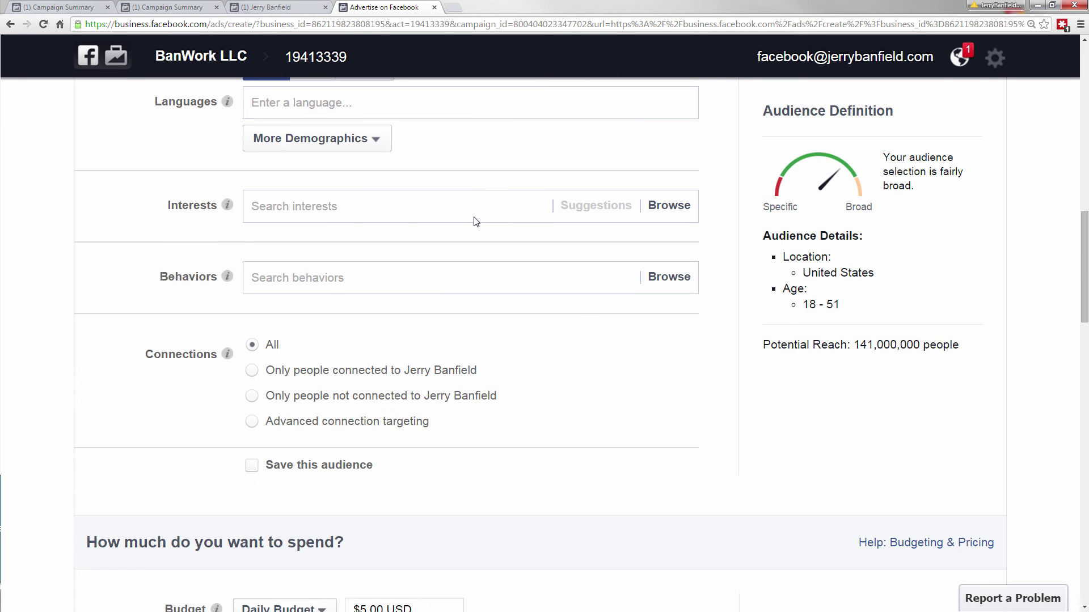
Add the All iOS devices behavior from Mobile Device User > All Mobile Devices by Operating System
{"action": "left_click", "coordinate": [389, 213]}
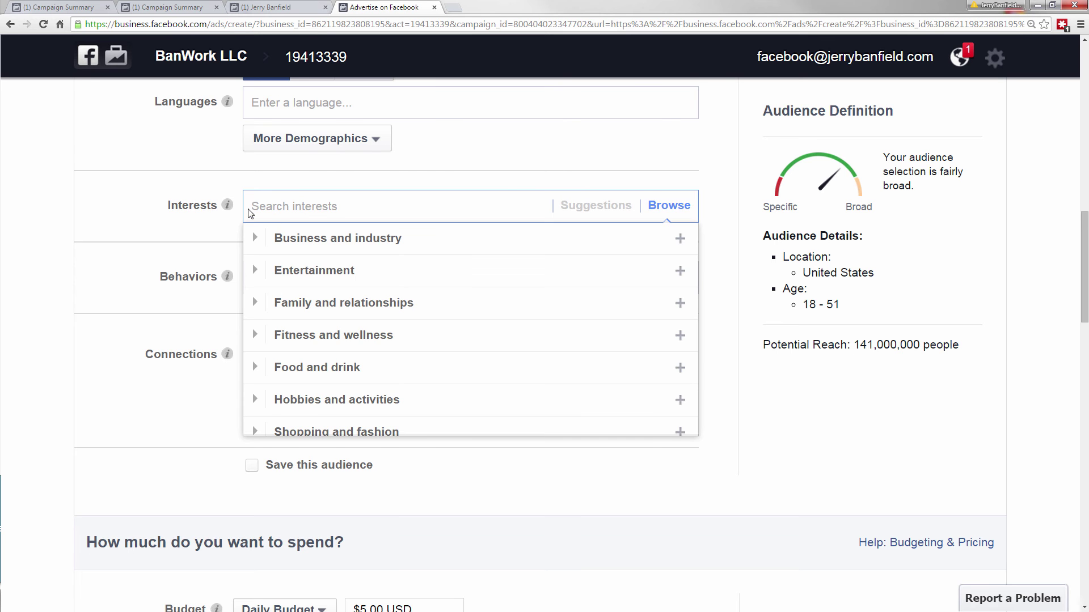
{"action": "left_click", "coordinate": [93, 217]}
{"action": "scroll", "coordinate": [94, 227], "scroll_direction": "up", "scroll_amount": 1}
{"action": "scroll", "coordinate": [96, 237], "scroll_direction": "up", "scroll_amount": 1}
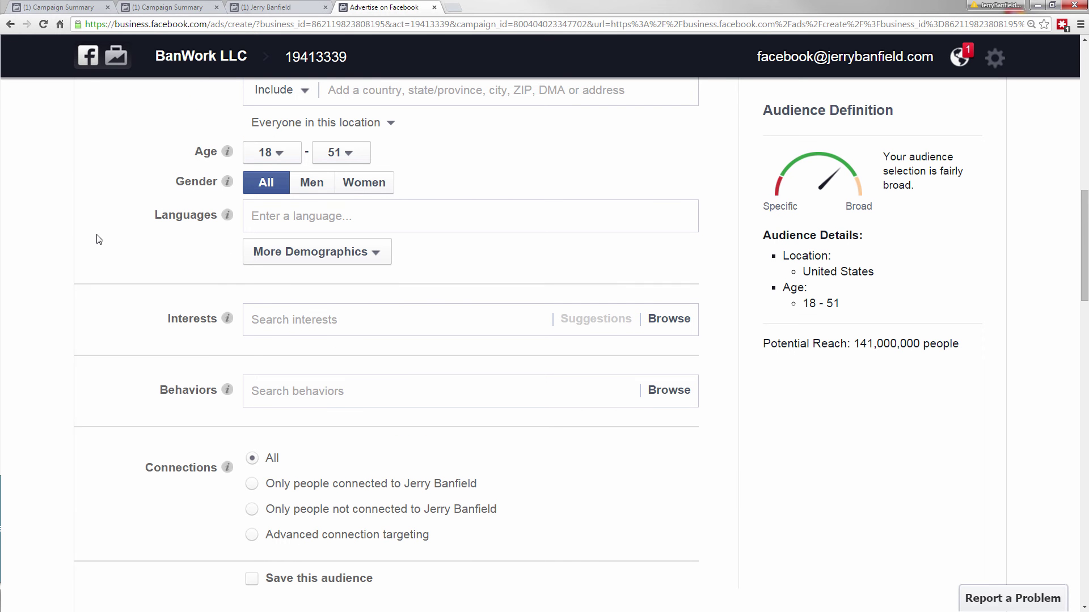
{"action": "left_click", "coordinate": [299, 320]}
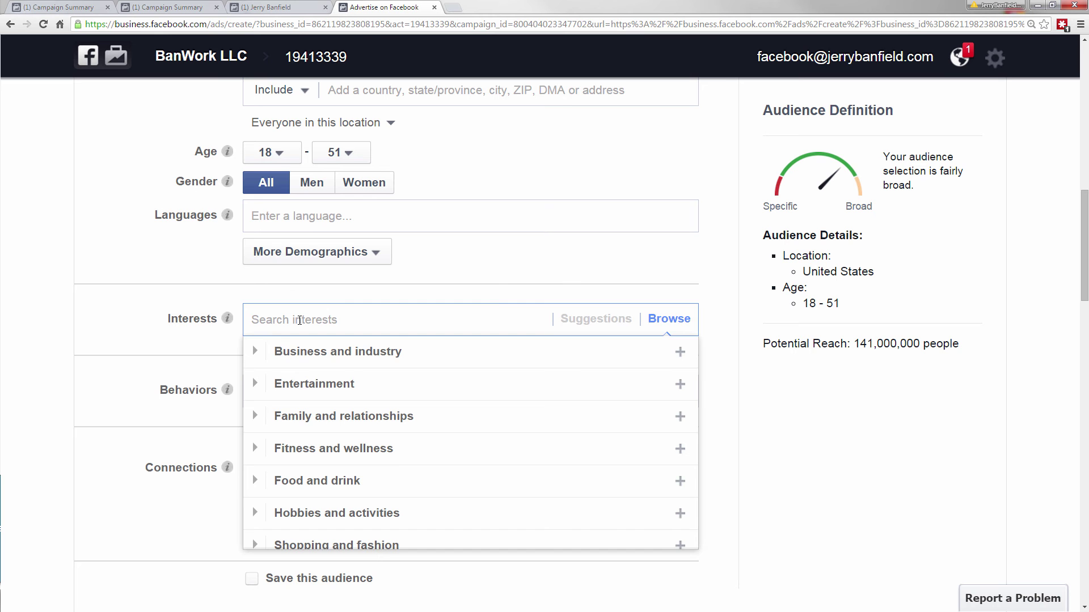
{"action": "left_click", "coordinate": [142, 312]}
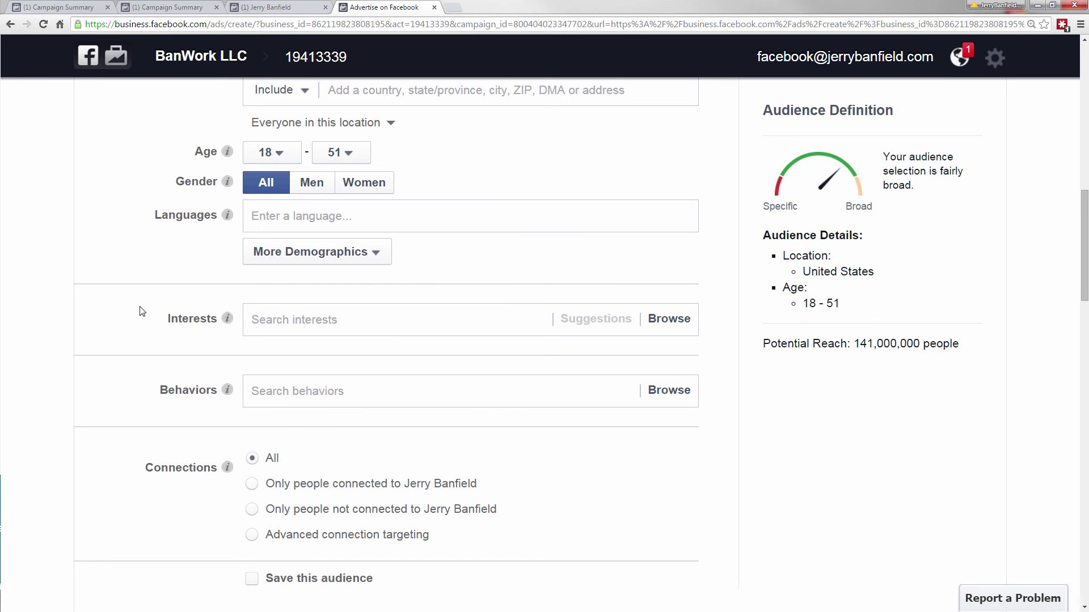
{"action": "left_click", "coordinate": [300, 390]}
{"action": "scroll", "coordinate": [350, 512], "scroll_direction": "down", "scroll_amount": 4}
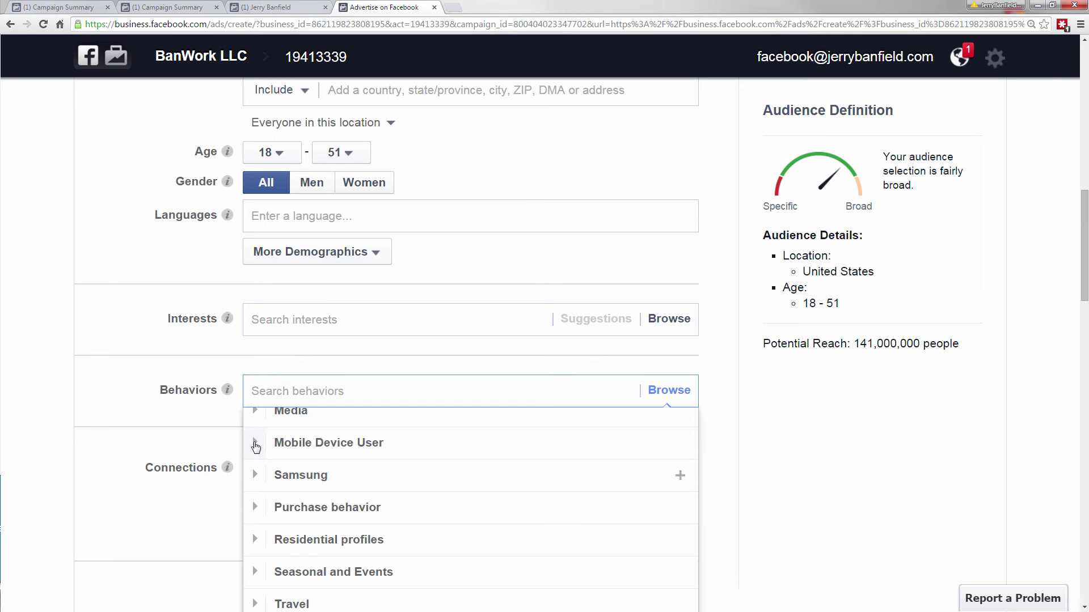
{"action": "left_click", "coordinate": [255, 444]}
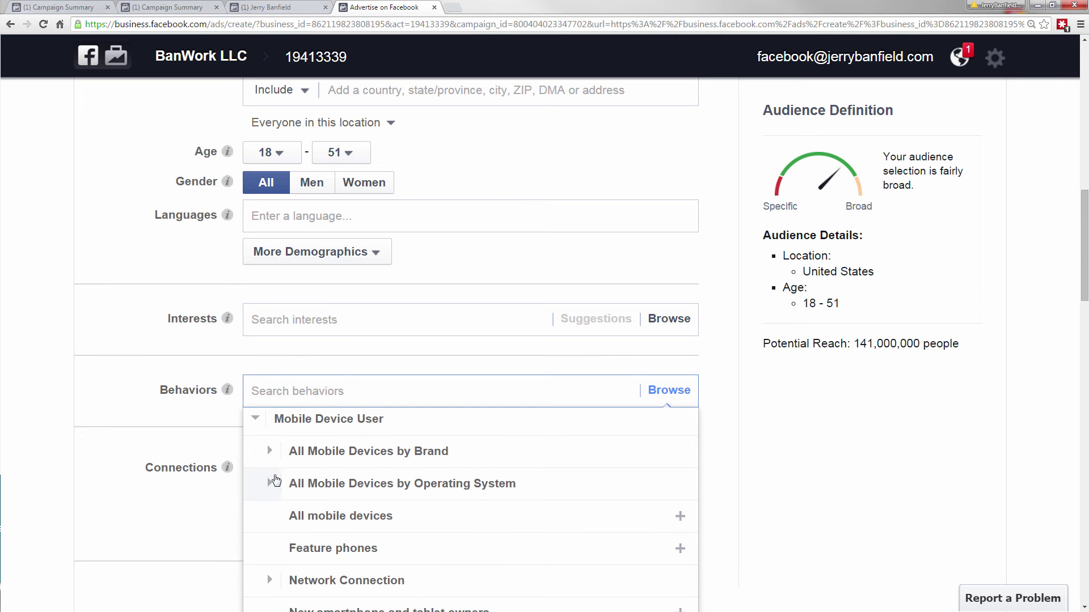
{"action": "left_click", "coordinate": [272, 483]}
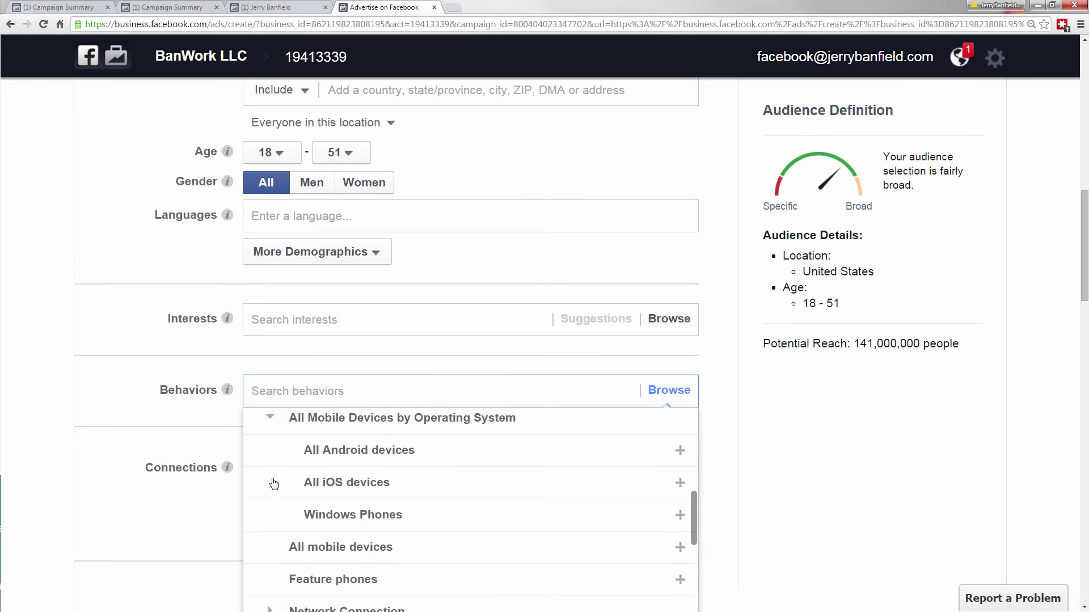
{"action": "mouse_move", "coordinate": [603, 484]}
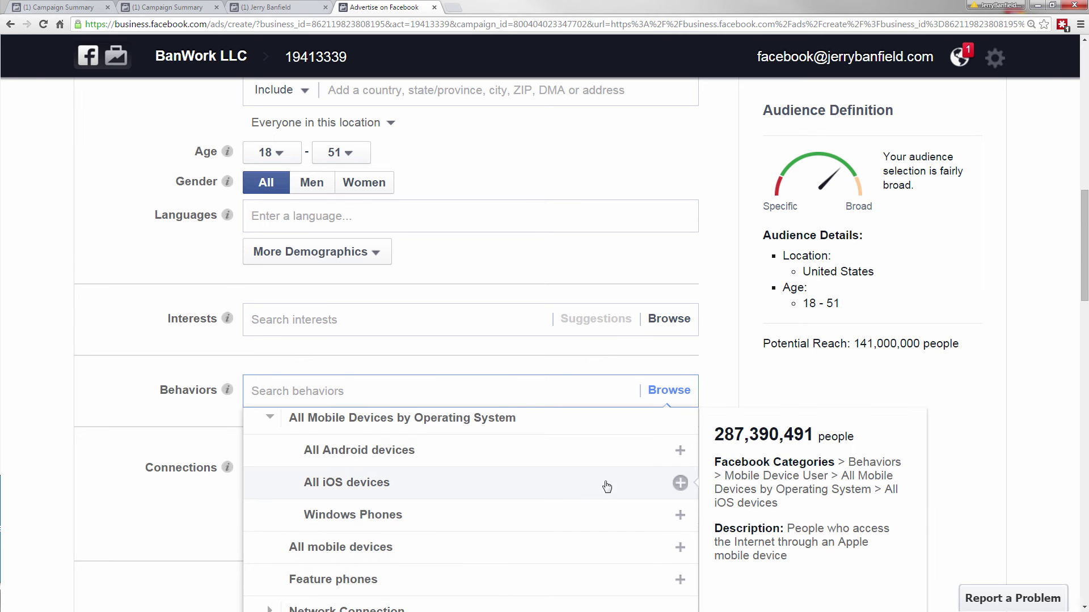
{"action": "left_click", "coordinate": [680, 483]}
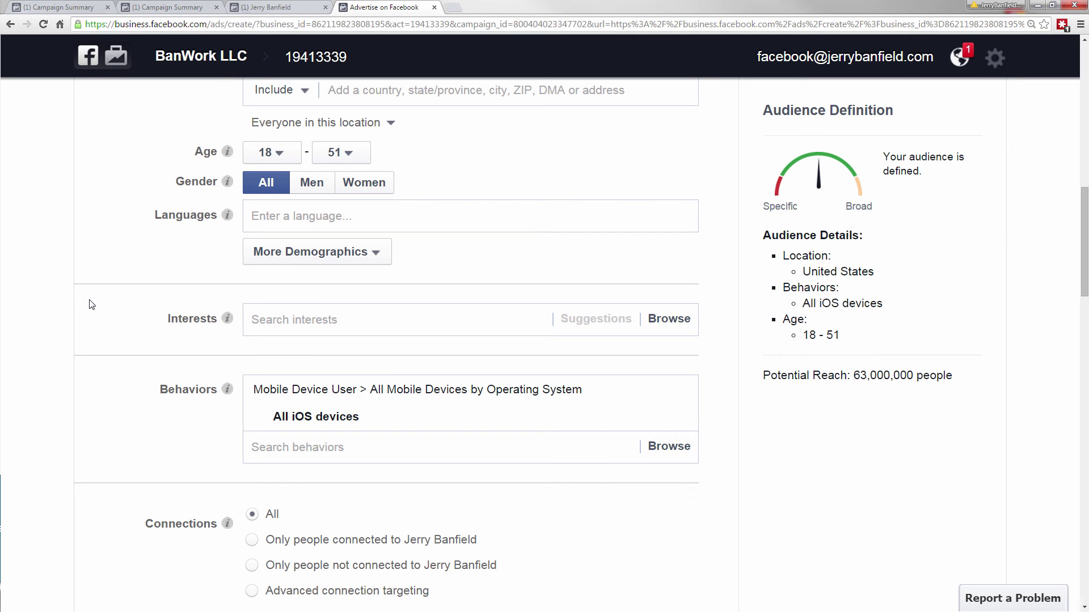
Try adding ITunes Store as an interest, then remove it again
{"action": "left_click", "coordinate": [367, 324]}
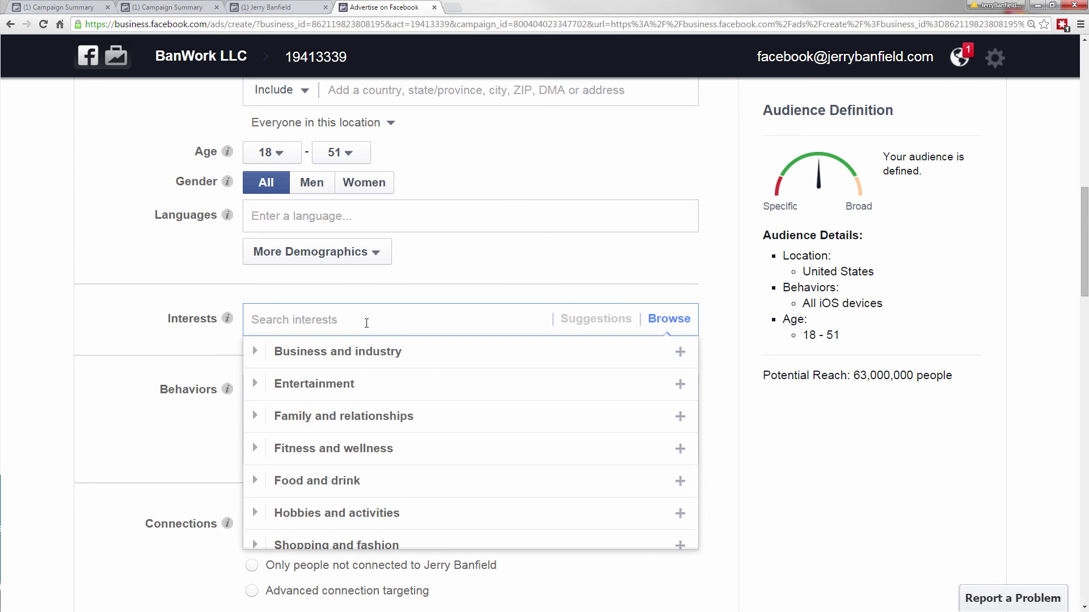
{"action": "left_click", "coordinate": [86, 323]}
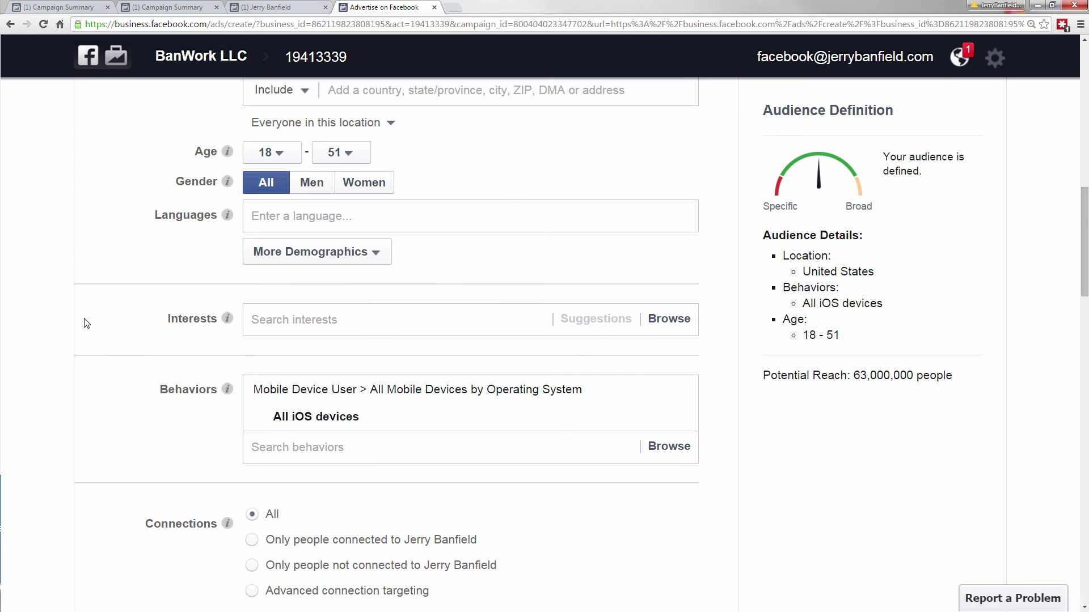
{"action": "left_click", "coordinate": [280, 324]}
{"action": "type", "text": "itunes"}
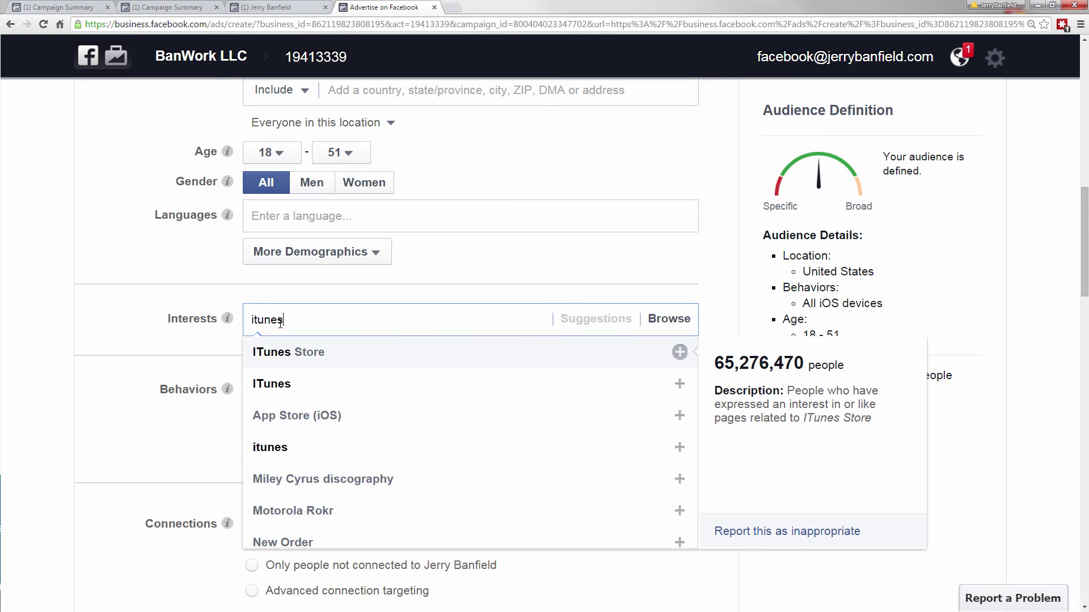
{"action": "left_click", "coordinate": [679, 353]}
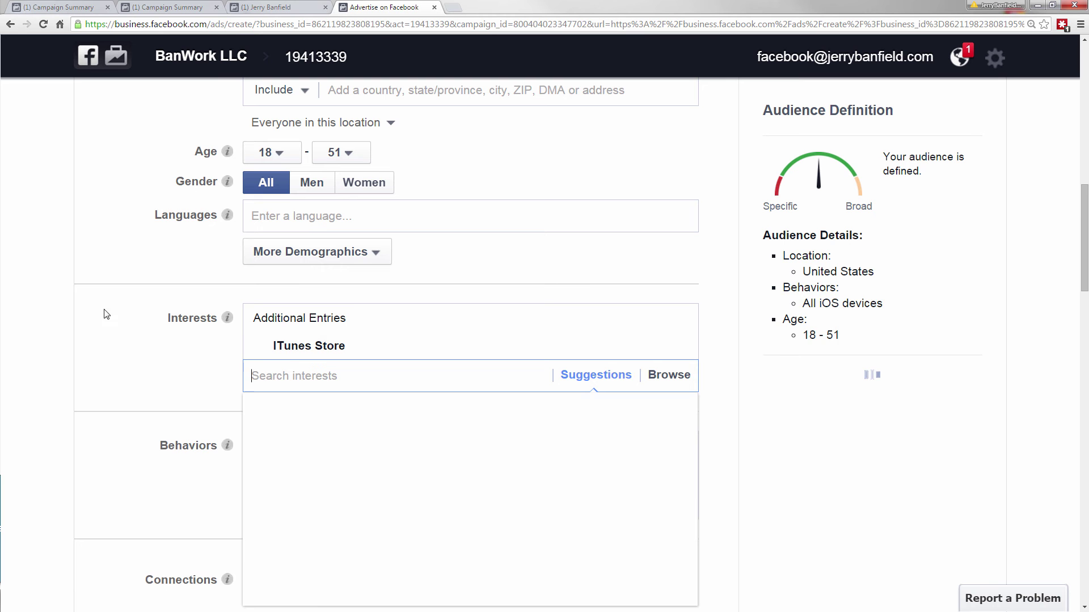
{"action": "scroll", "coordinate": [64, 257], "scroll_direction": "down", "scroll_amount": 1}
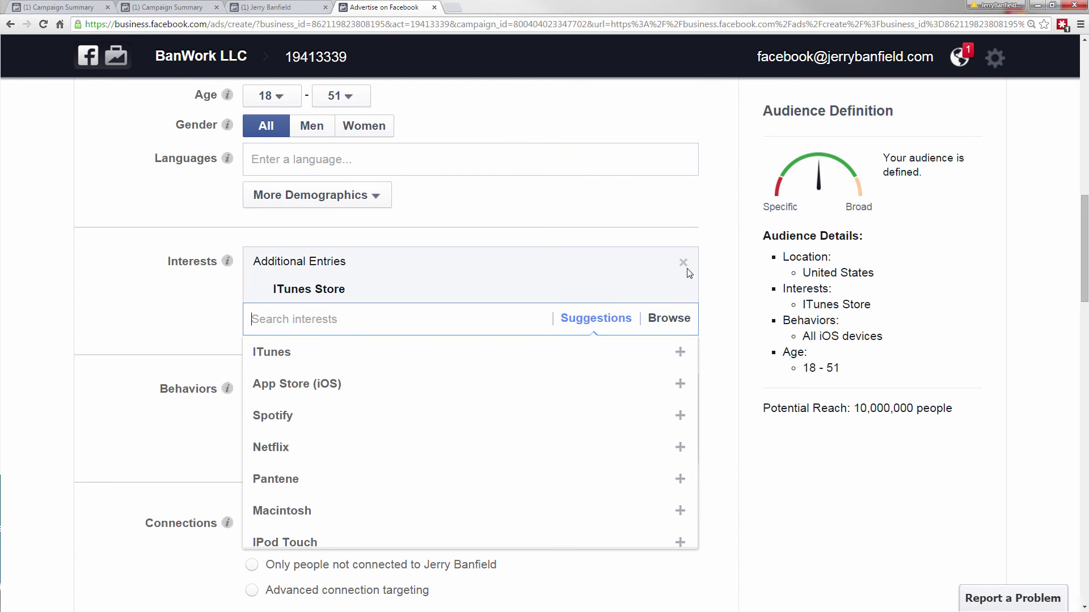
{"action": "left_click", "coordinate": [687, 265]}
Search for and add Podcast as a targeted interest
{"action": "left_click", "coordinate": [283, 262]}
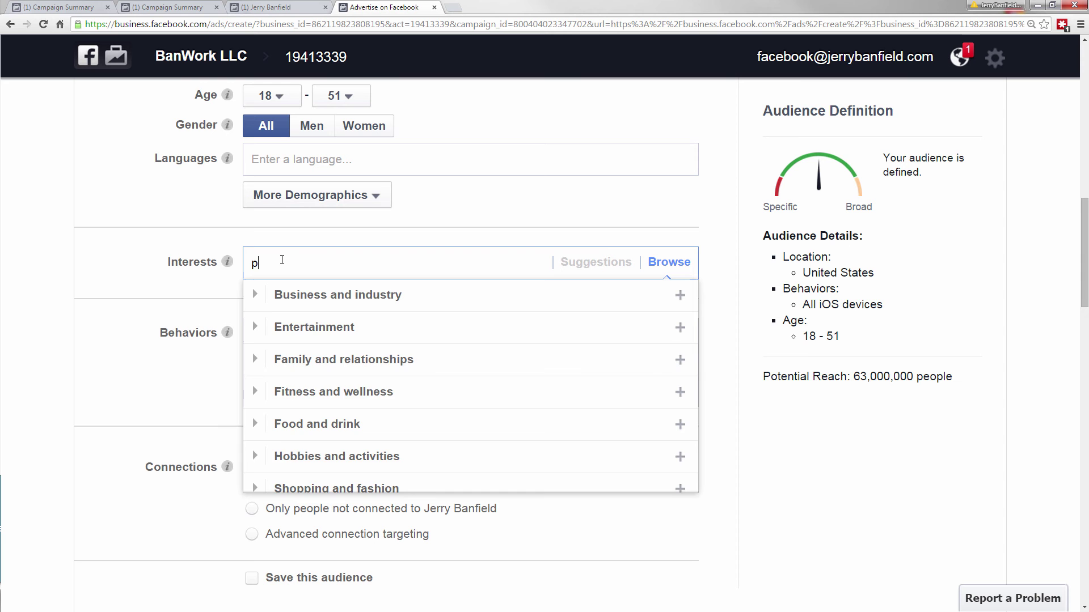
{"action": "type", "text": "odcast"}
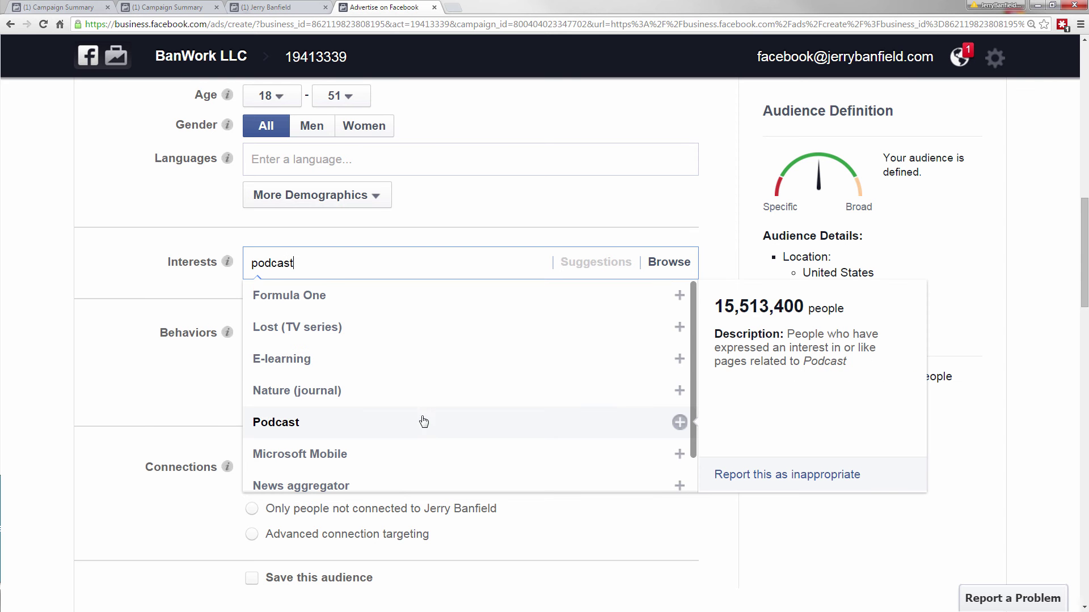
{"action": "left_click", "coordinate": [418, 432]}
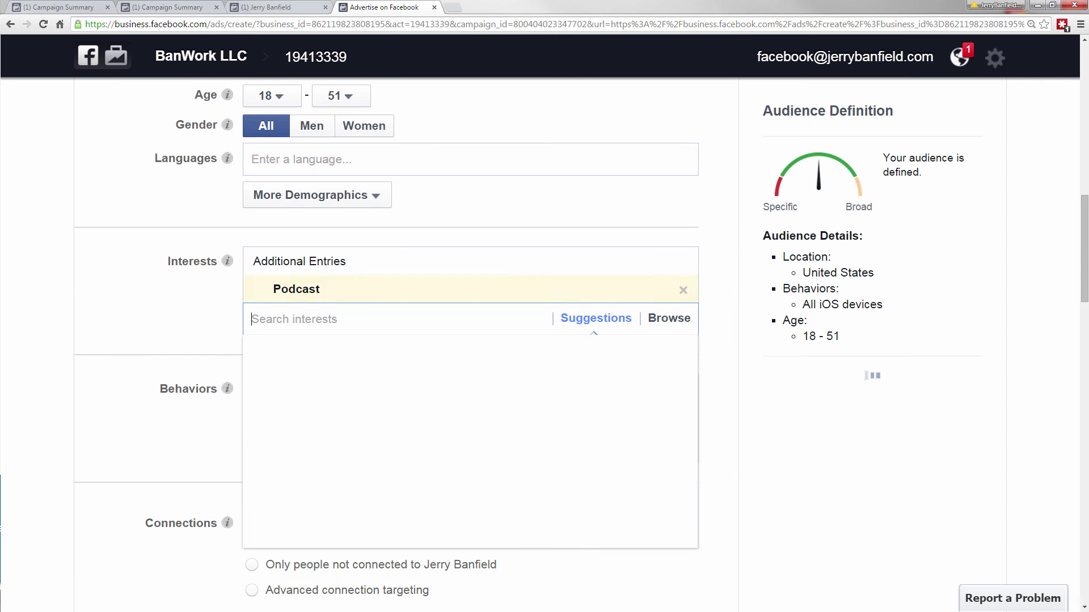
{"action": "left_click", "coordinate": [79, 223]}
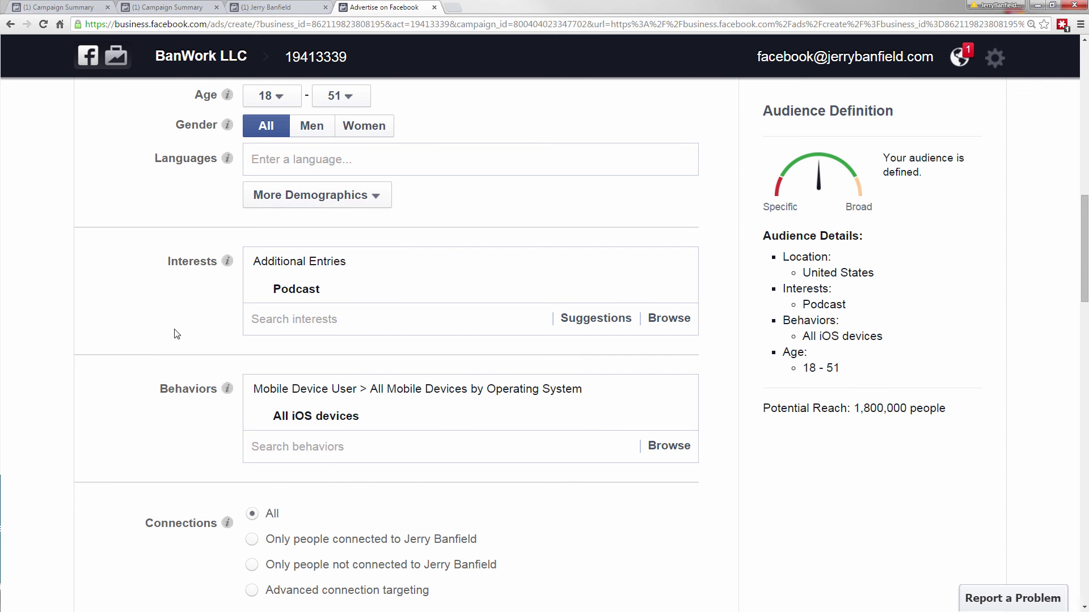
{"action": "scroll", "coordinate": [234, 388], "scroll_direction": "down", "scroll_amount": 1}
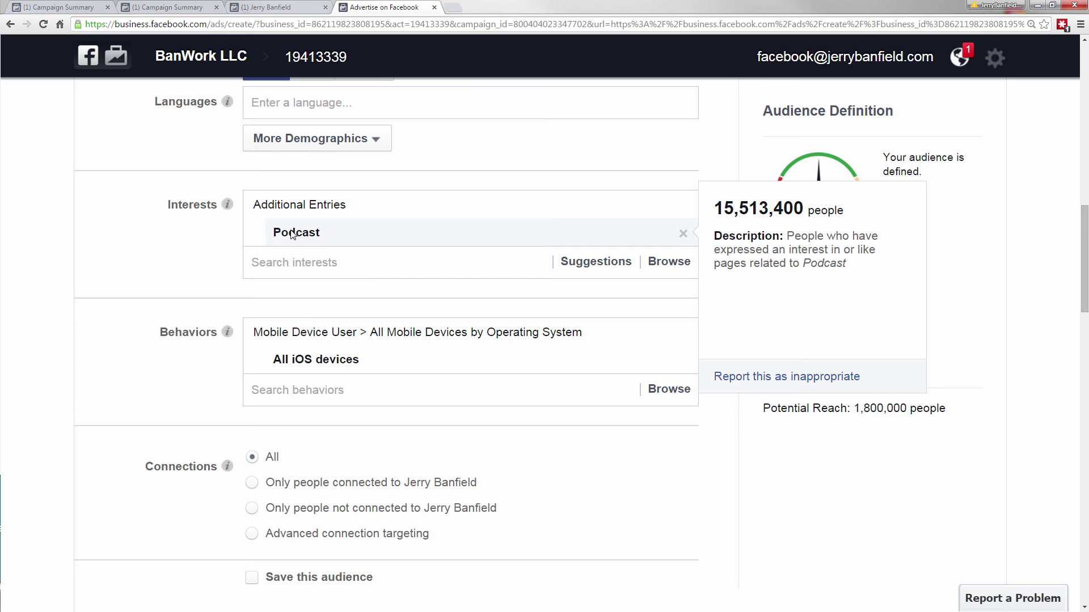
Change the Daily Budget amount from 5 to 2 USD
{"action": "mouse_move", "coordinate": [314, 363]}
{"action": "scroll", "coordinate": [333, 382], "scroll_direction": "down", "scroll_amount": 7}
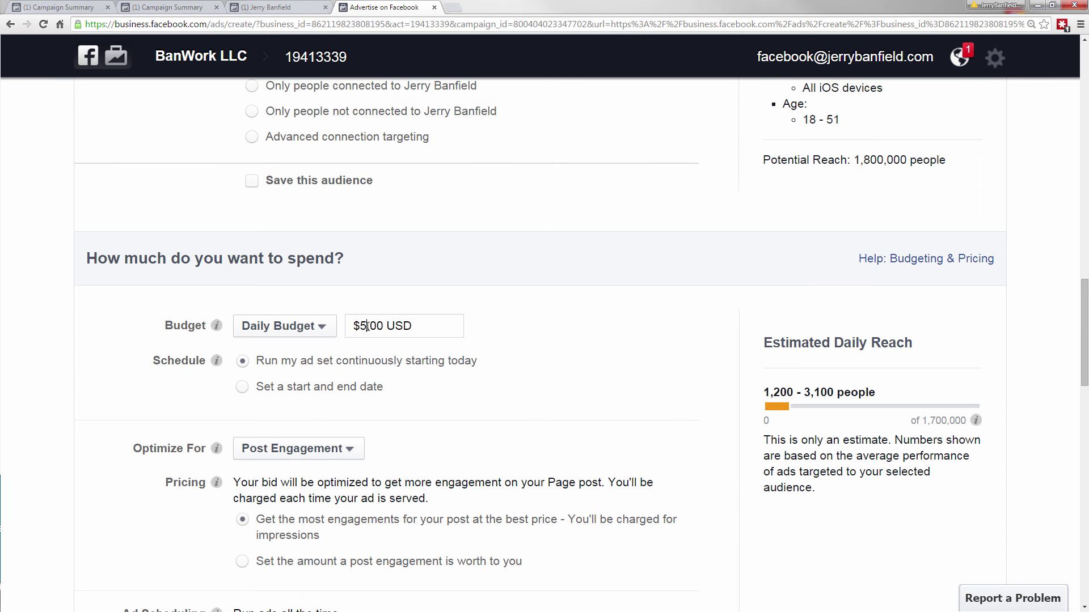
{"action": "left_click_drag", "start_coordinate": [367, 327], "coordinate": [362, 326]}
{"action": "type", "text": "2"}
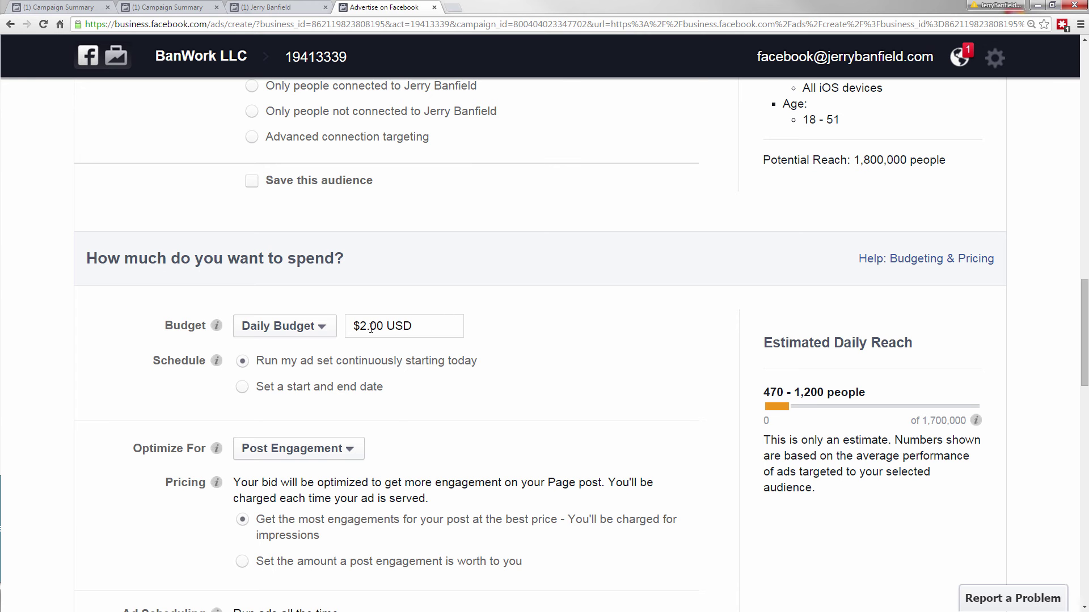
{"action": "scroll", "coordinate": [622, 392], "scroll_direction": "up", "scroll_amount": 2}
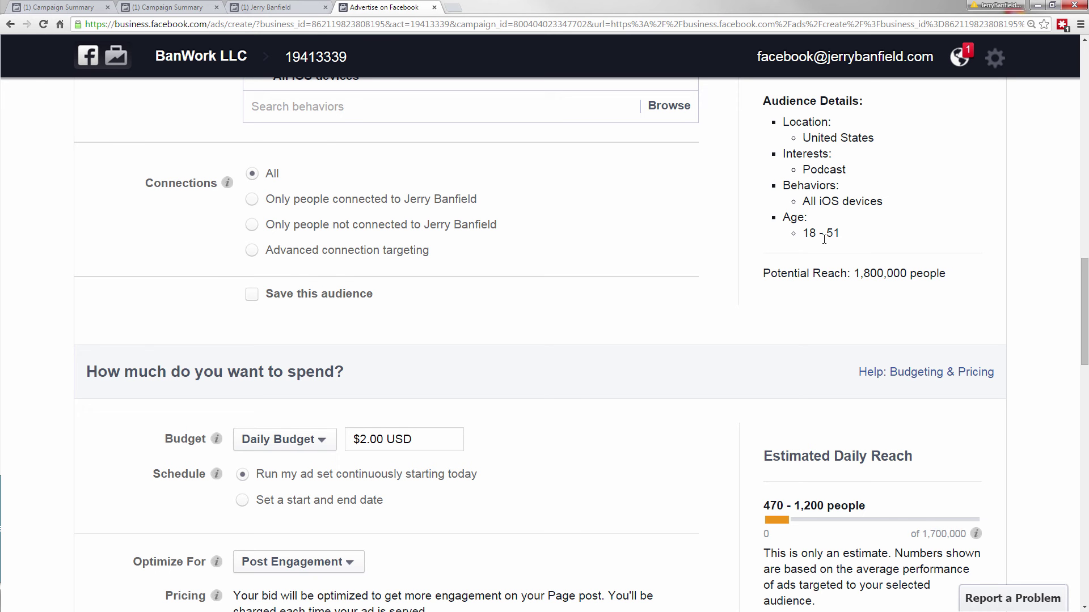
{"action": "scroll", "coordinate": [598, 318], "scroll_direction": "down", "scroll_amount": 6}
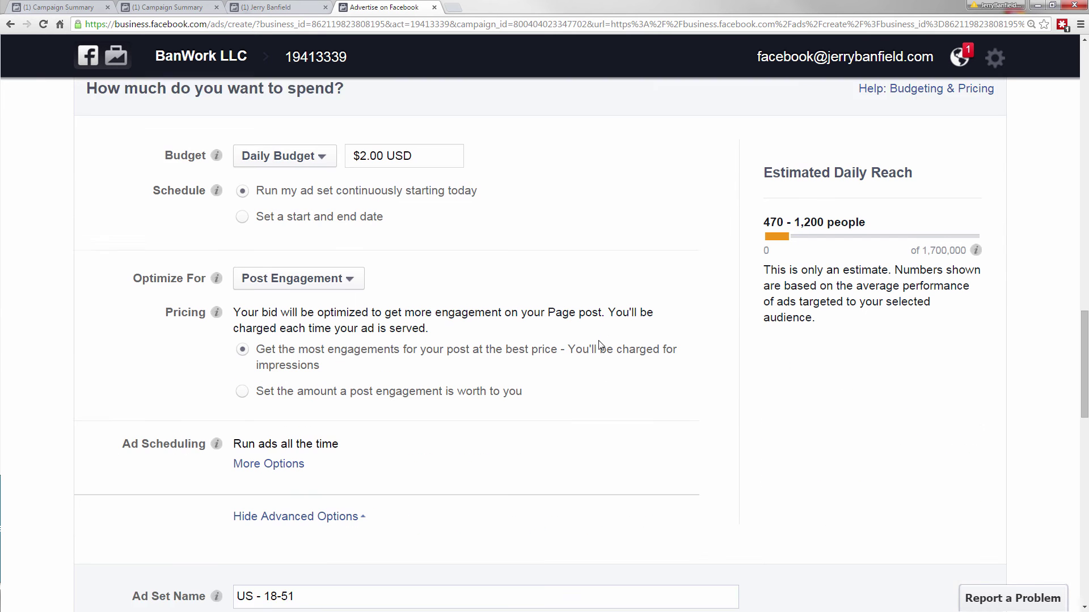
Replace the ad set name 'US - 18-51' with 'iOS 18 - 51 Podcast'
{"action": "scroll", "coordinate": [601, 342], "scroll_direction": "down", "scroll_amount": 5}
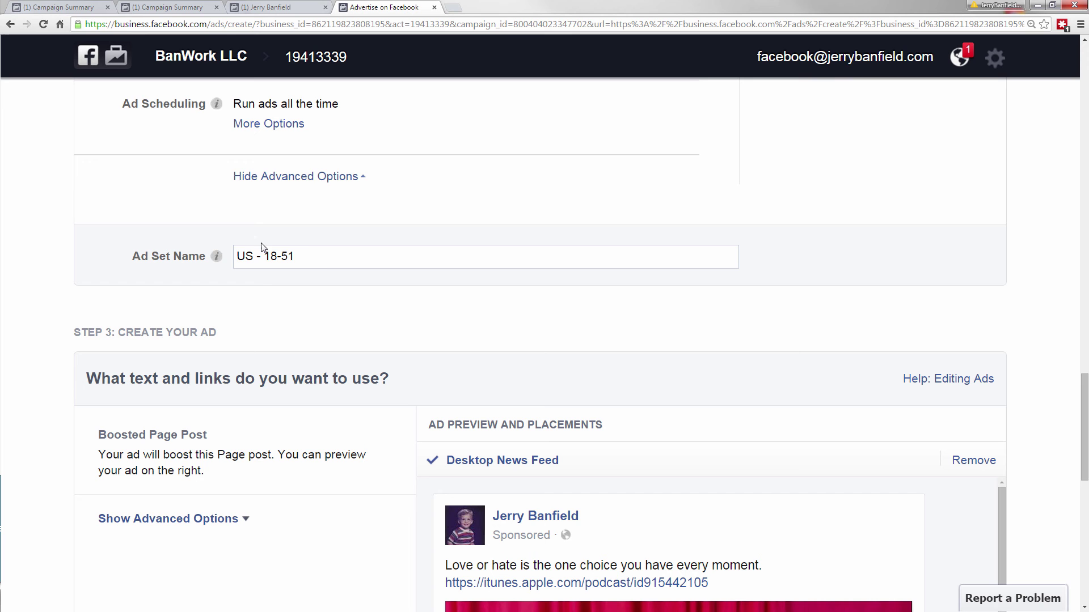
{"action": "triple_click", "coordinate": [319, 256]}
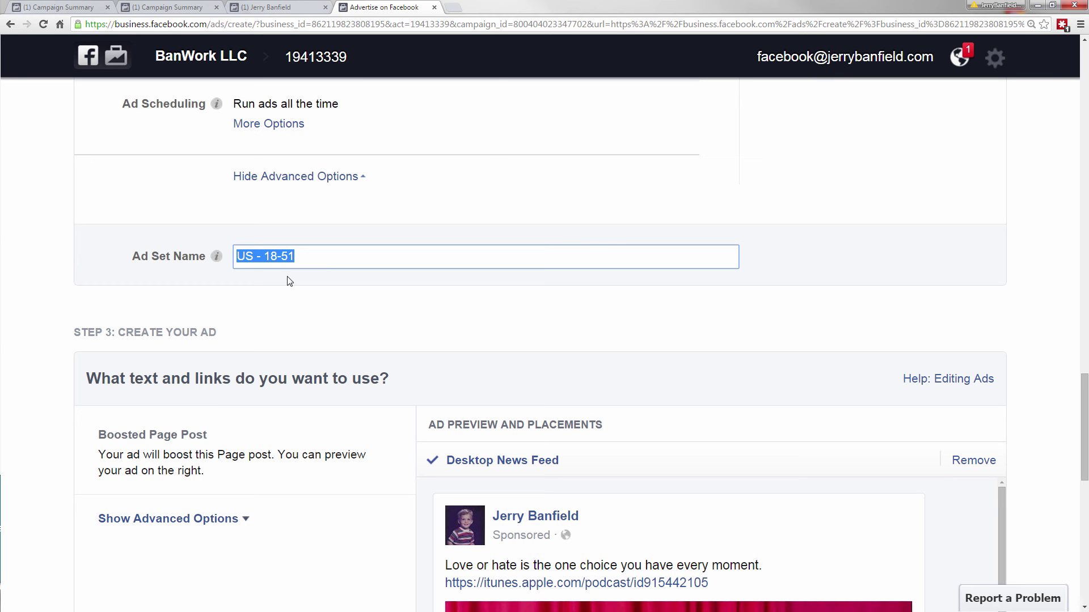
{"action": "type", "text": "iO"}
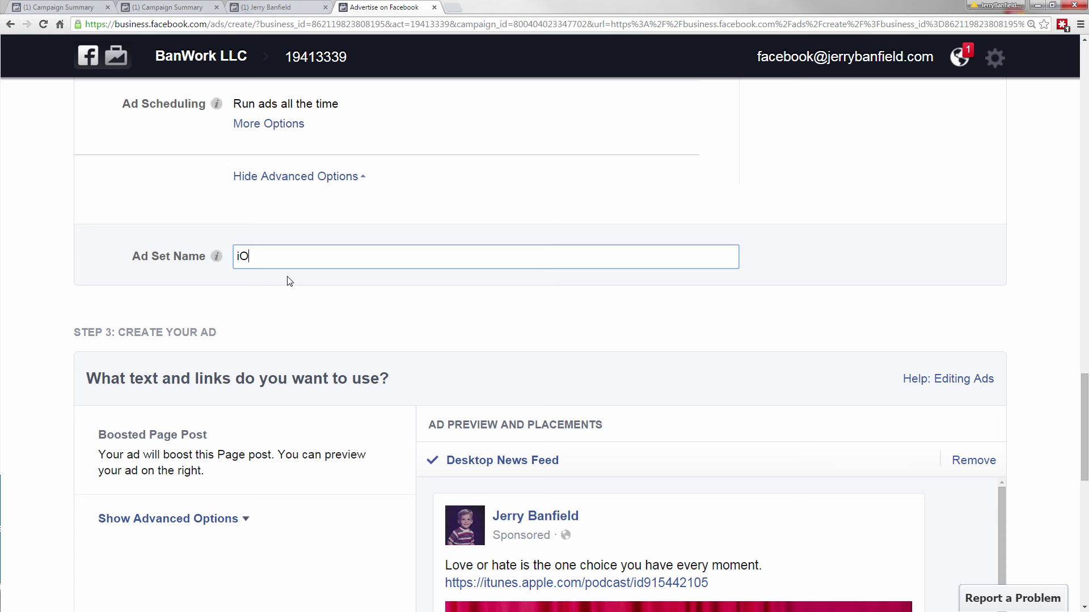
{"action": "type", "text": "S 18 -51"}
{"action": "key", "text": "BackSpace"}
{"action": "key", "text": "BackSpace"}
{"action": "key", "text": "BackSpace"}
{"action": "type", "text": "51 Podcast"}
{"action": "left_click", "coordinate": [344, 295]}
Preview the ad in Mobile News Feed and remove the Right Column placement
{"action": "scroll", "coordinate": [474, 301], "scroll_direction": "down", "scroll_amount": 3}
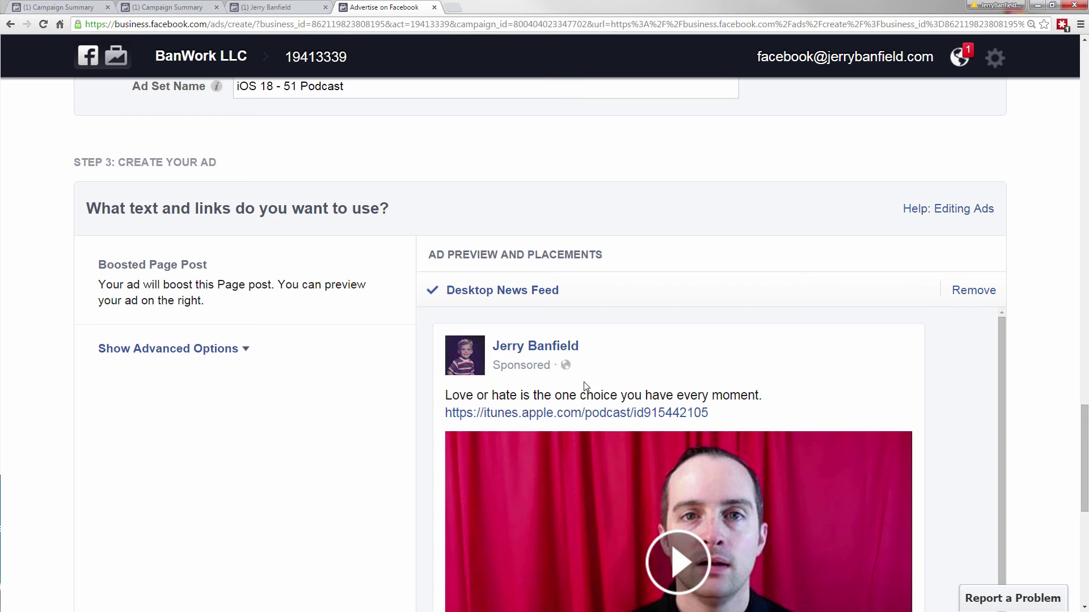
{"action": "scroll", "coordinate": [584, 389], "scroll_direction": "down", "scroll_amount": 1}
{"action": "scroll", "coordinate": [618, 378], "scroll_direction": "down", "scroll_amount": 1}
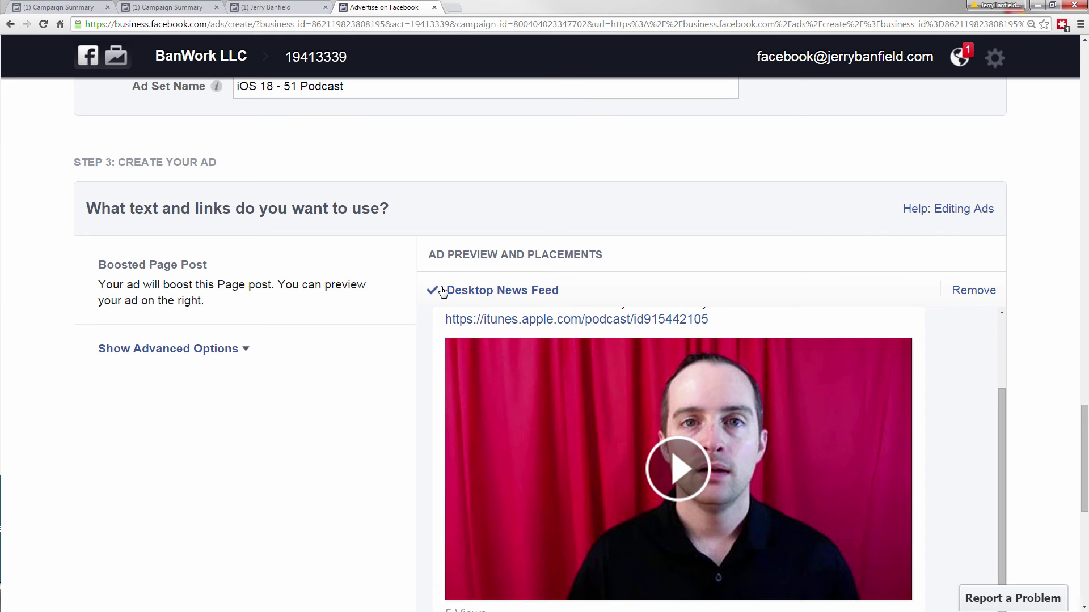
{"action": "left_click", "coordinate": [180, 355]}
{"action": "left_click", "coordinate": [182, 356]}
{"action": "scroll", "coordinate": [775, 406], "scroll_direction": "down", "scroll_amount": 5}
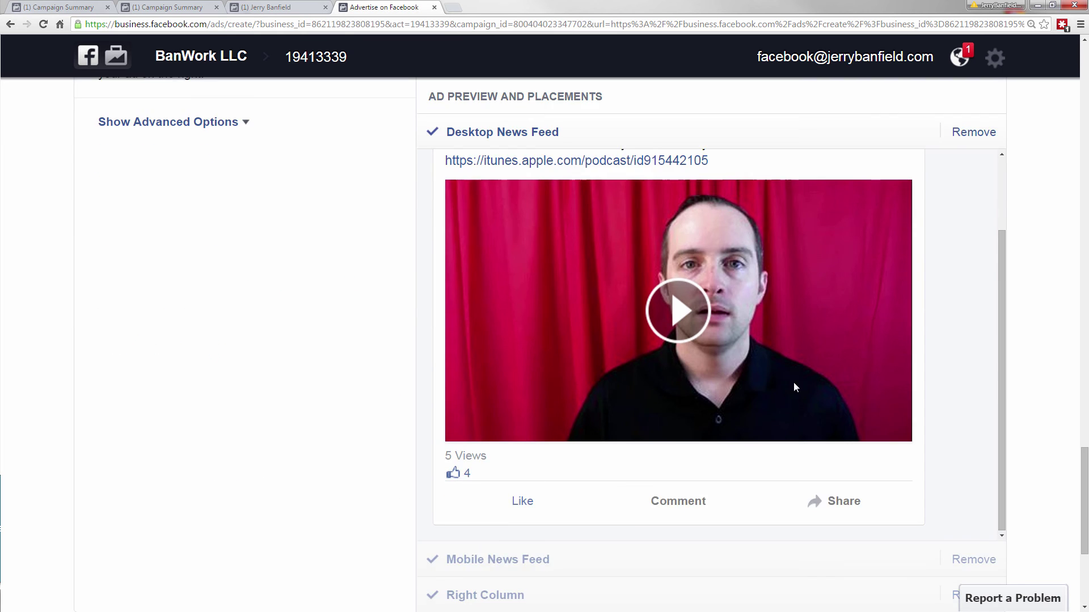
{"action": "left_click", "coordinate": [543, 448]}
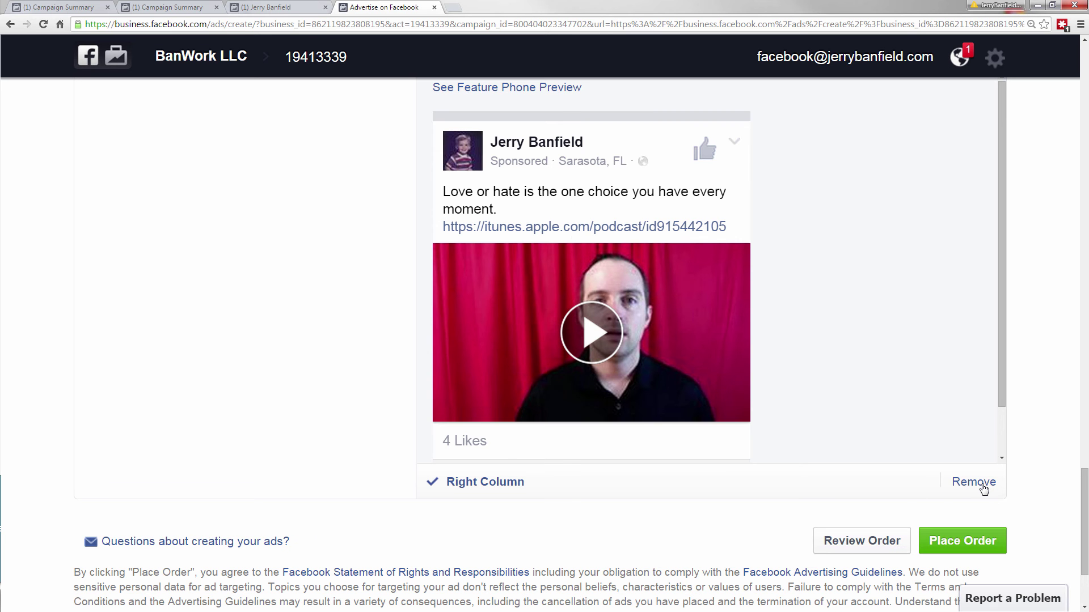
{"action": "left_click", "coordinate": [982, 486]}
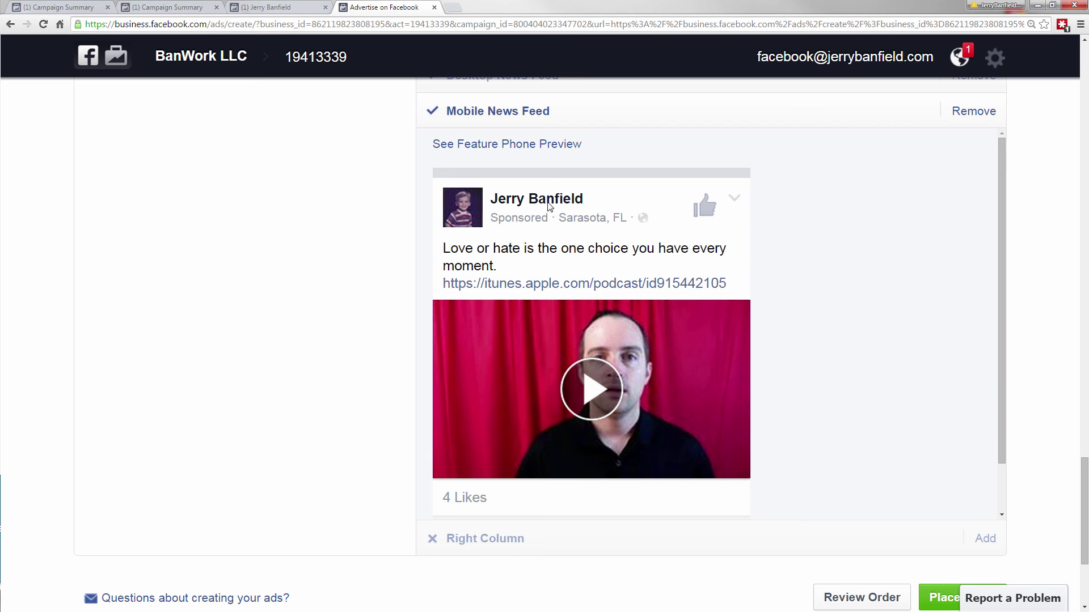
Place the order for the ad
{"action": "left_click", "coordinate": [978, 536]}
{"action": "scroll", "coordinate": [1028, 438], "scroll_direction": "down", "scroll_amount": 2}
{"action": "left_click", "coordinate": [953, 492]}
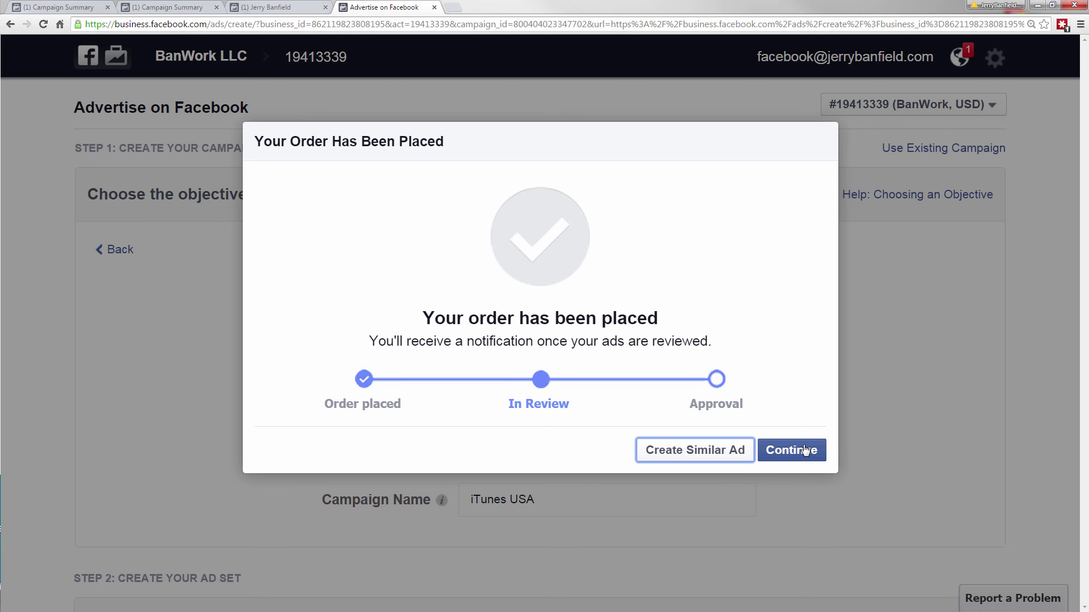
Create a similar ad reusing the iTunes USA campaign and iOS 18 - 51 Podcast ad set
{"action": "left_click", "coordinate": [695, 450]}
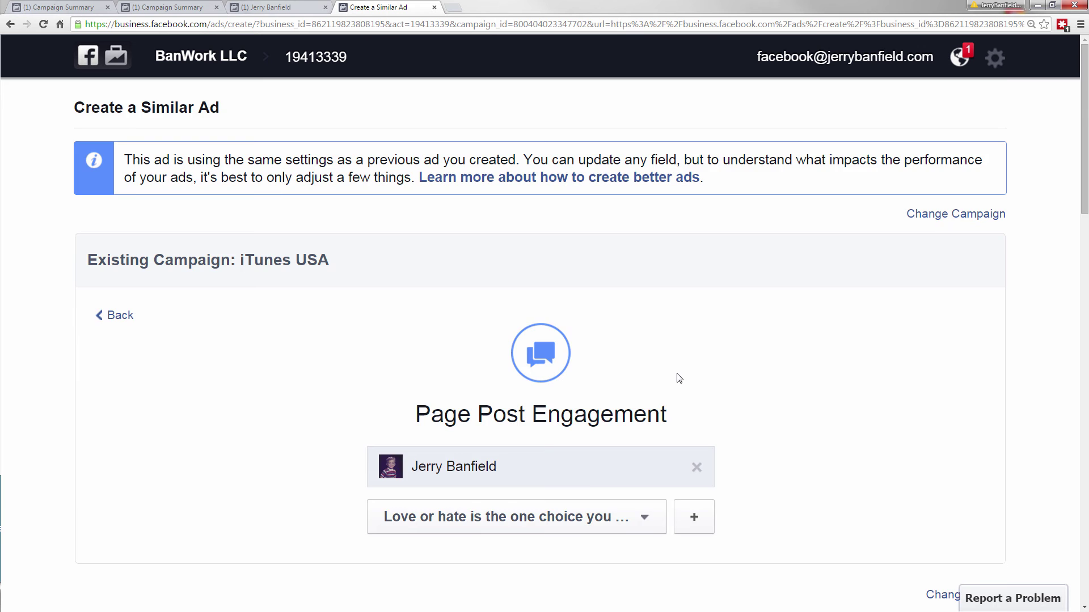
{"action": "scroll", "coordinate": [681, 377], "scroll_direction": "down", "scroll_amount": 6}
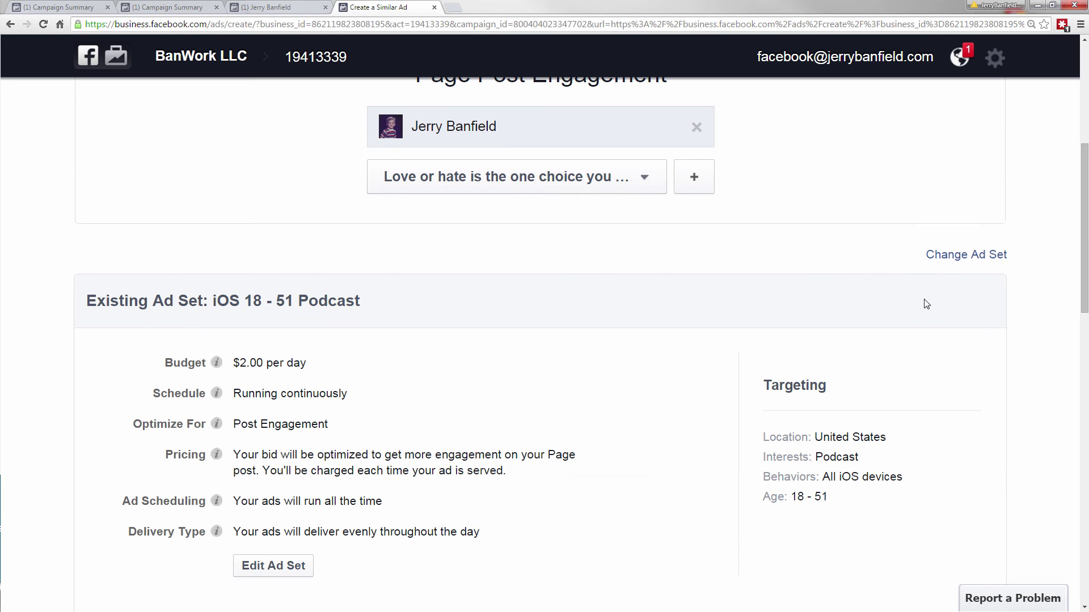
Move the similar ad into a newly created ad set instead of the existing one
{"action": "left_click", "coordinate": [957, 259]}
{"action": "left_click", "coordinate": [499, 343]}
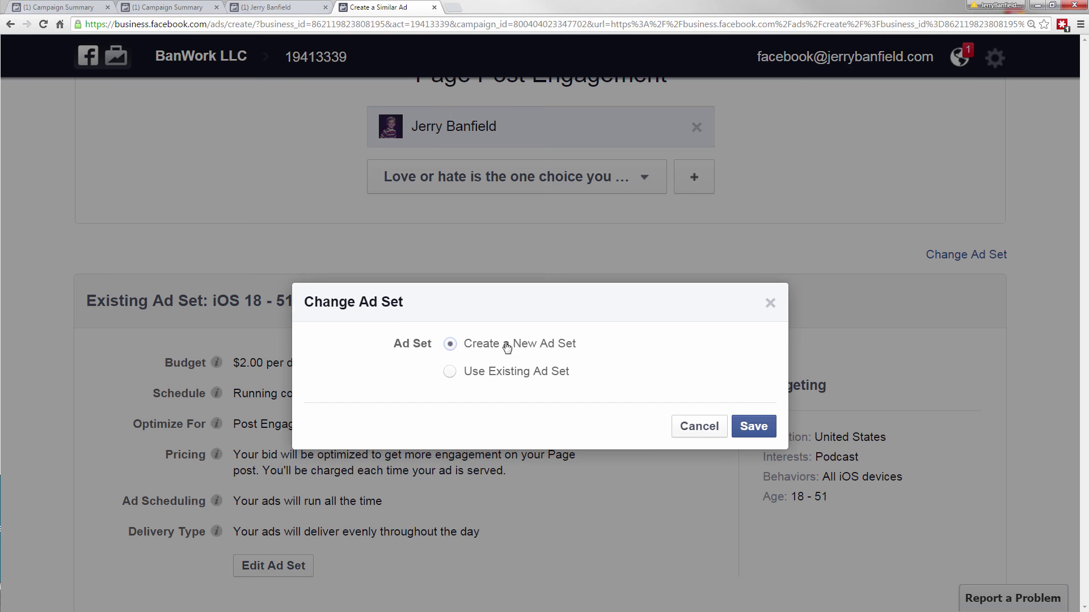
{"action": "left_click", "coordinate": [745, 427]}
Replace the Podcast interest with Business and industry, keeping United States, ages 18–51 and all iOS devices
{"action": "scroll", "coordinate": [472, 376], "scroll_direction": "down", "scroll_amount": 4}
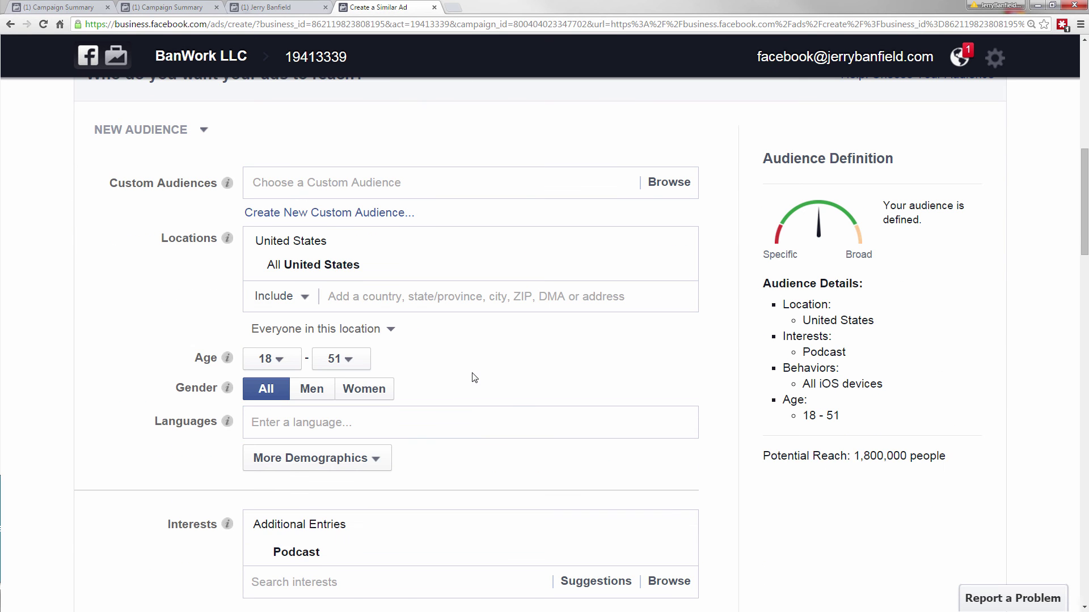
{"action": "left_click", "coordinate": [684, 527]}
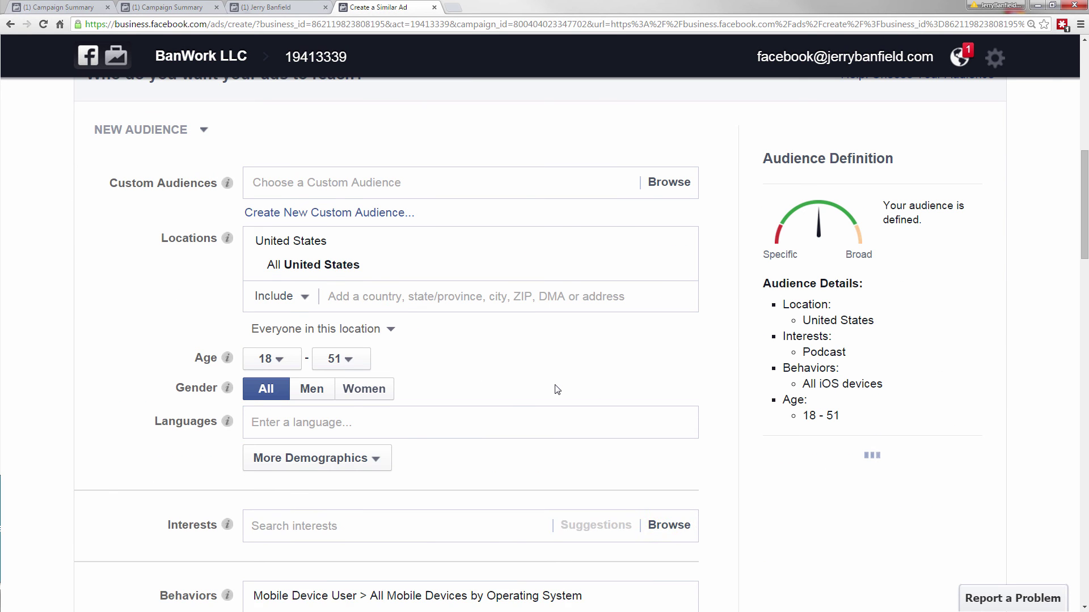
{"action": "scroll", "coordinate": [557, 389], "scroll_direction": "down", "scroll_amount": 1}
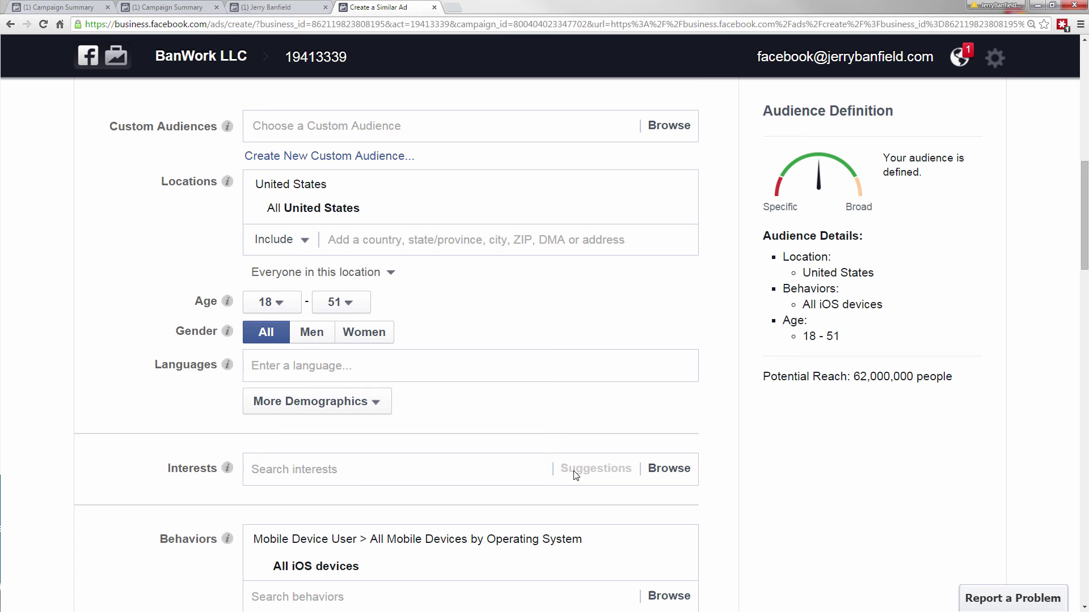
{"action": "scroll", "coordinate": [576, 475], "scroll_direction": "down", "scroll_amount": 1}
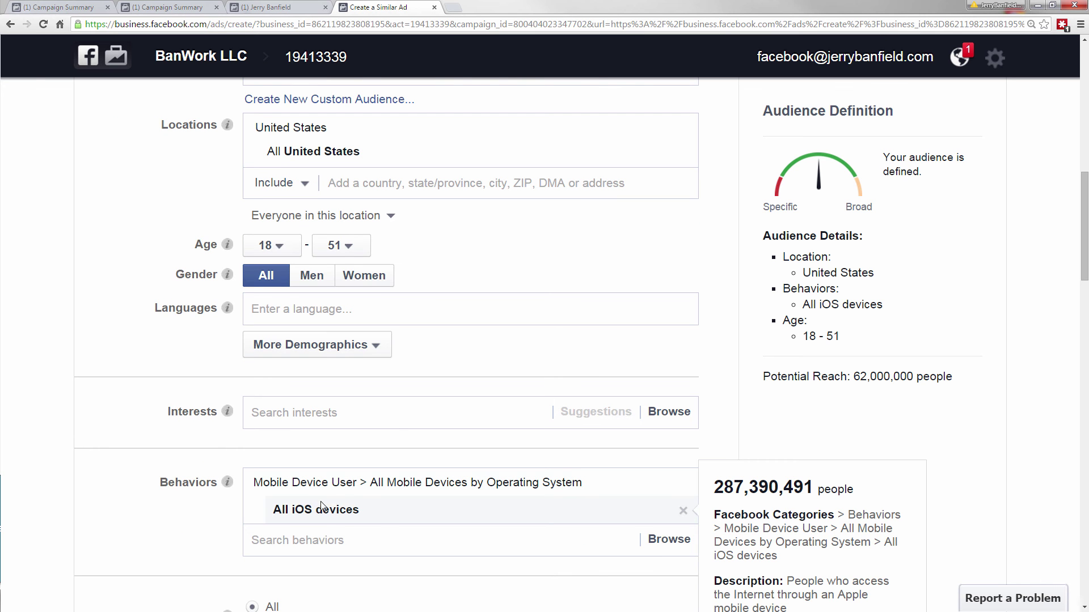
{"action": "left_click", "coordinate": [352, 417]}
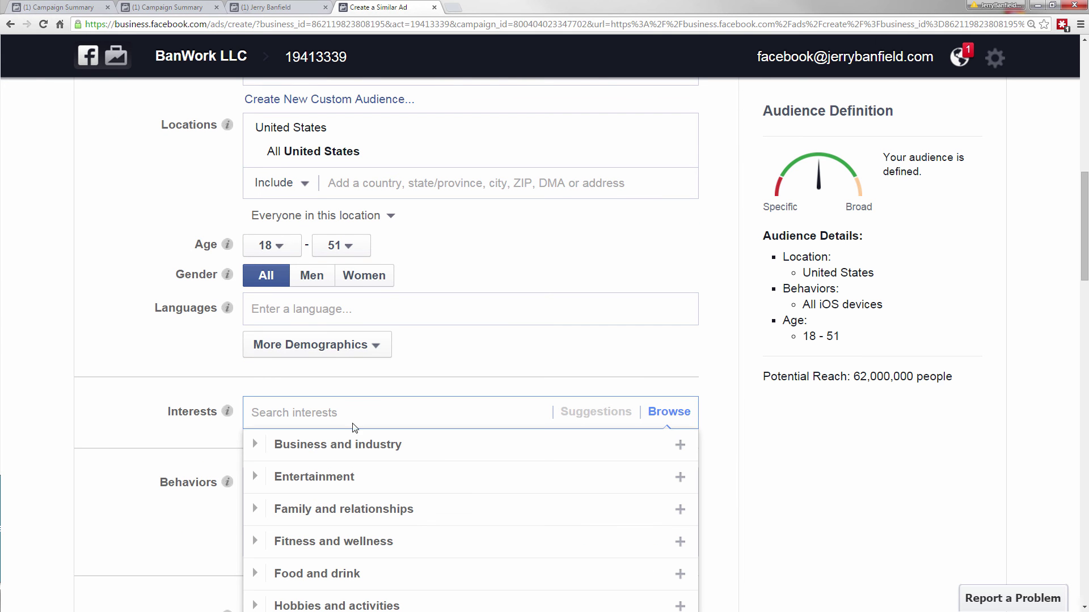
{"action": "mouse_move", "coordinate": [359, 445]}
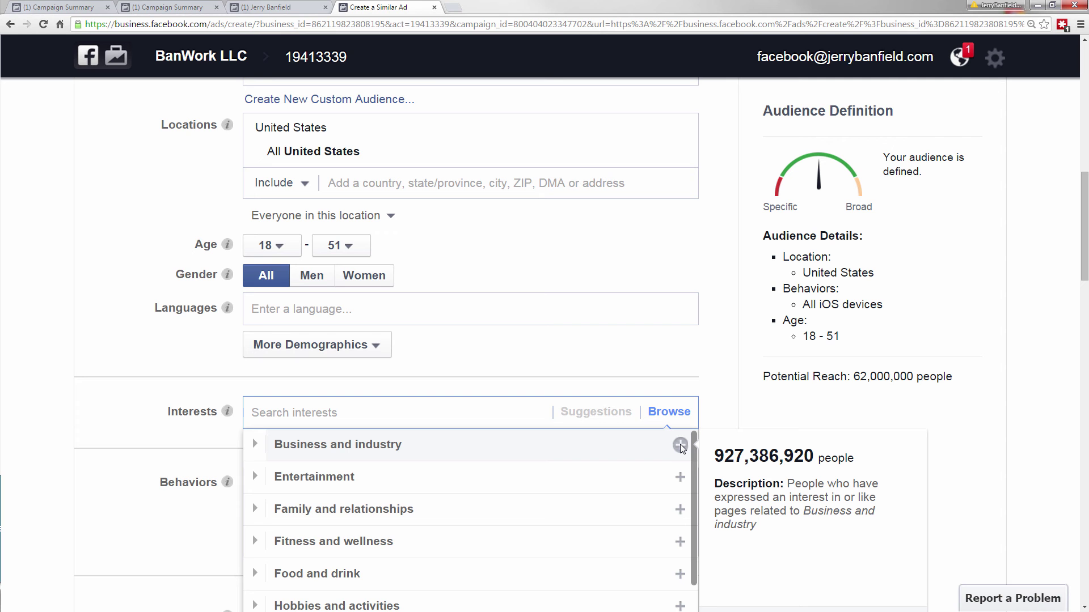
{"action": "scroll", "coordinate": [603, 467], "scroll_direction": "down", "scroll_amount": 1}
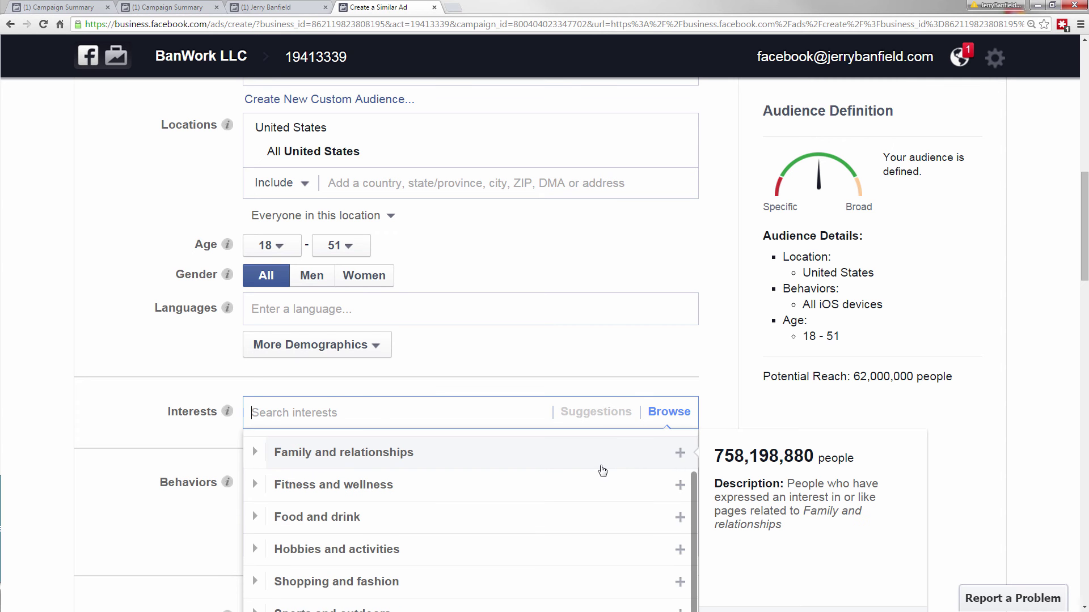
{"action": "scroll", "coordinate": [586, 503], "scroll_direction": "down", "scroll_amount": 1}
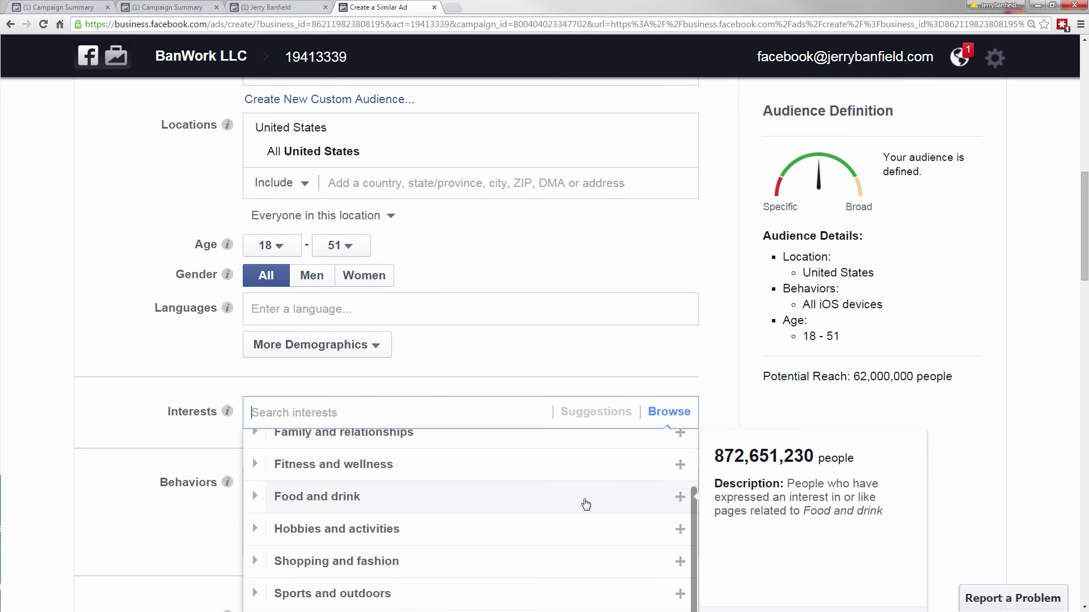
{"action": "scroll", "coordinate": [587, 506], "scroll_direction": "up", "scroll_amount": 3}
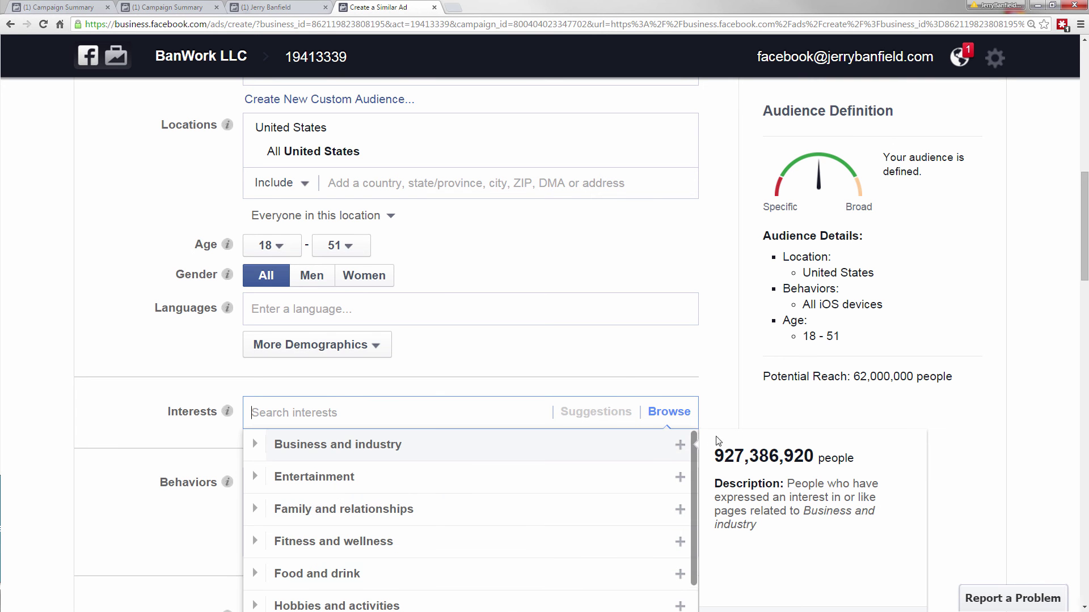
{"action": "left_click", "coordinate": [680, 445]}
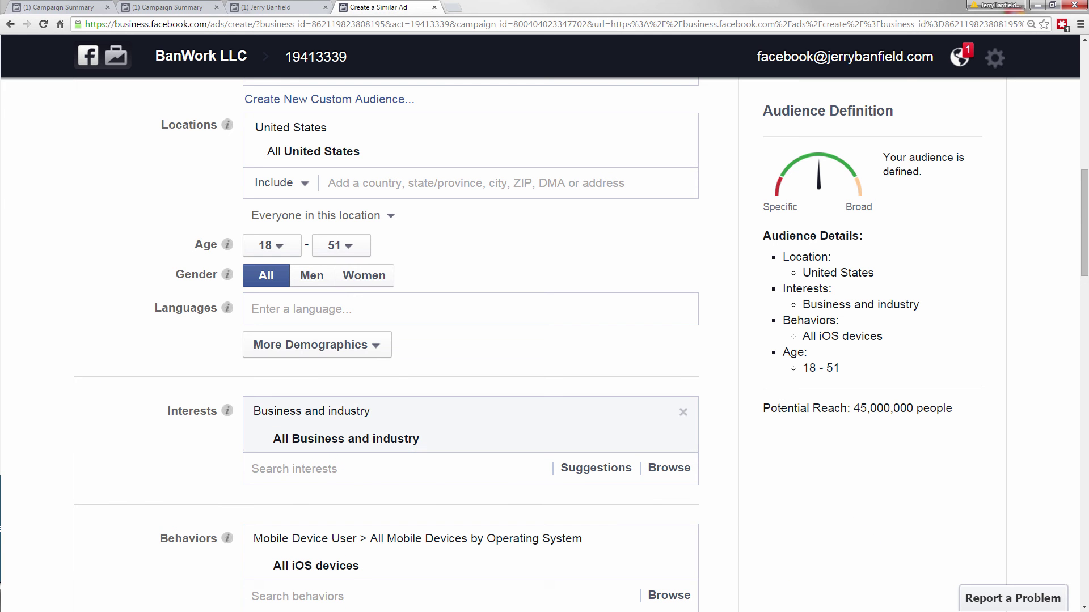
{"action": "scroll", "coordinate": [874, 397], "scroll_direction": "down", "scroll_amount": 4}
Rename the ad set to 'iOS 18 - 51 Business' by replacing the word Podcast
{"action": "scroll", "coordinate": [851, 385], "scroll_direction": "down", "scroll_amount": 4}
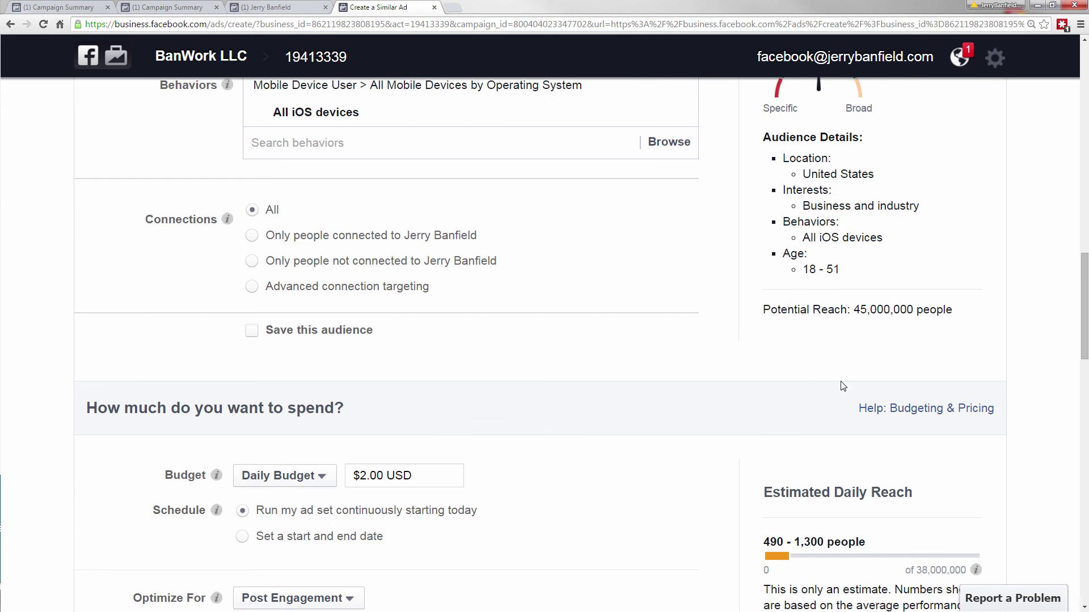
{"action": "scroll", "coordinate": [825, 394], "scroll_direction": "down", "scroll_amount": 2}
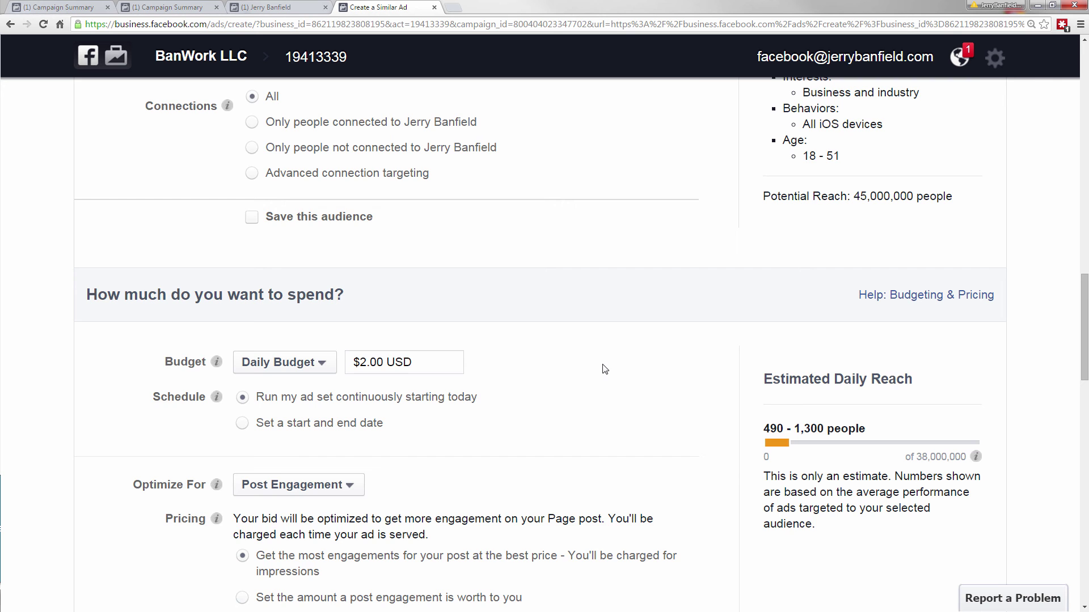
{"action": "scroll", "coordinate": [601, 394], "scroll_direction": "up", "scroll_amount": 3}
{"action": "scroll", "coordinate": [486, 391], "scroll_direction": "down", "scroll_amount": 3}
{"action": "scroll", "coordinate": [390, 365], "scroll_direction": "down", "scroll_amount": 5}
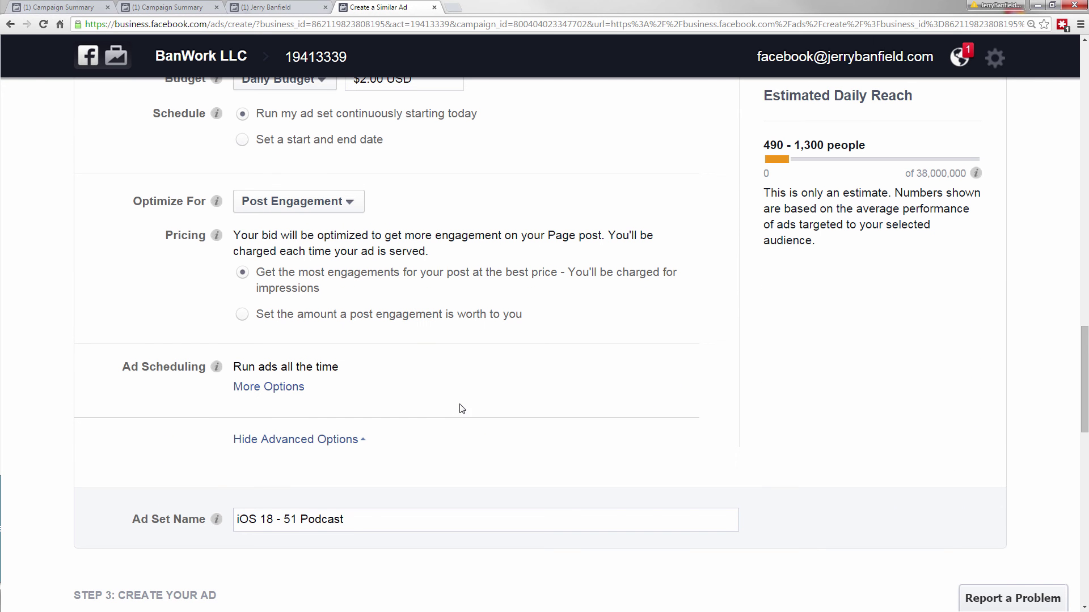
{"action": "double_click", "coordinate": [339, 521]}
{"action": "type", "text": "Business"}
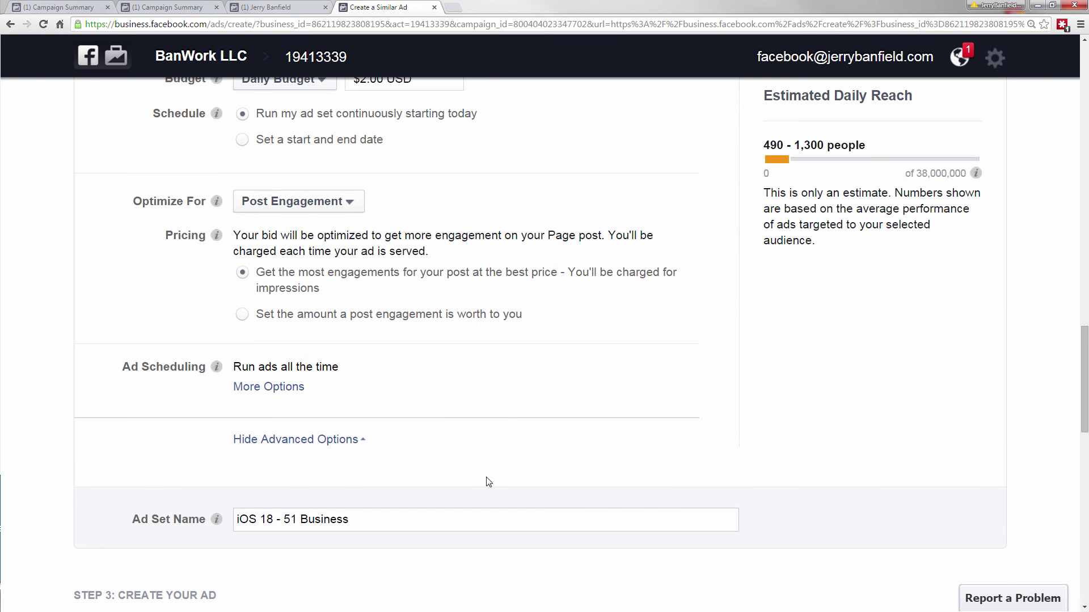
Place the order so the Business ad set goes into review
{"action": "scroll", "coordinate": [486, 479], "scroll_direction": "down", "scroll_amount": 4}
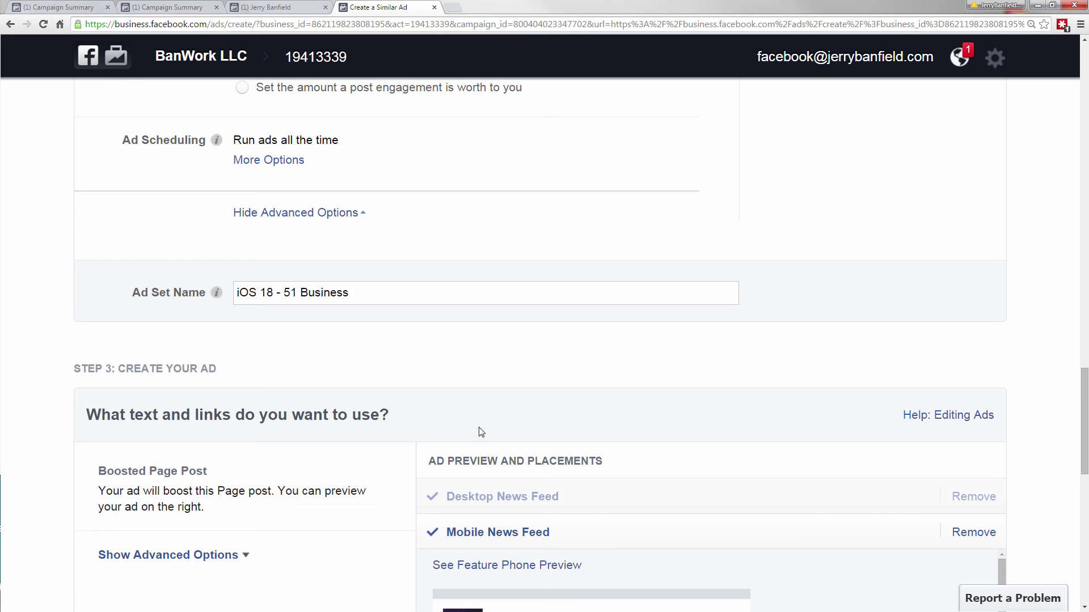
{"action": "scroll", "coordinate": [484, 427], "scroll_direction": "down", "scroll_amount": 5}
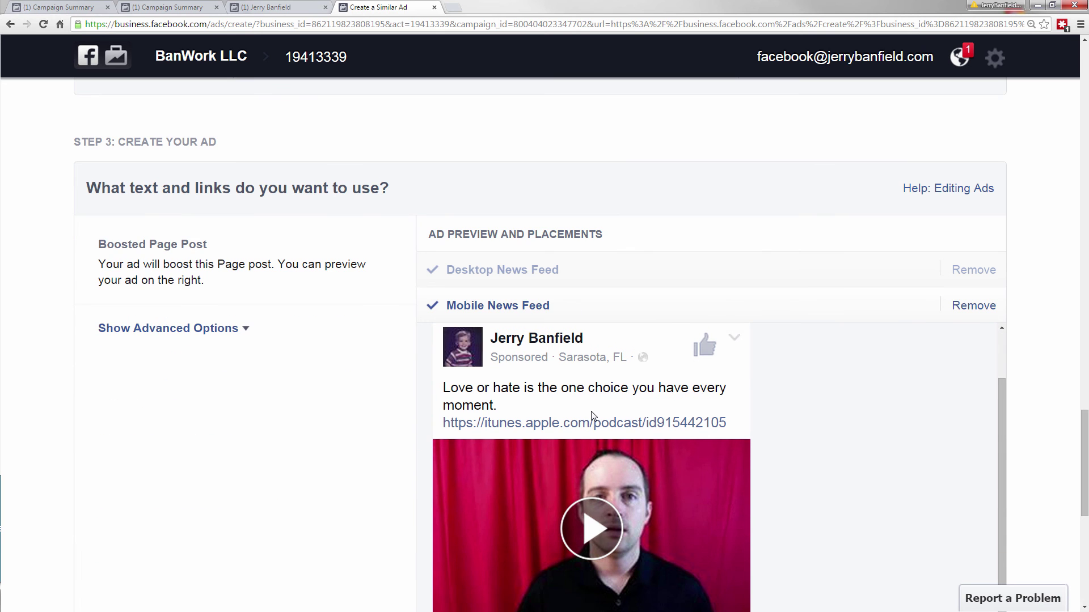
{"action": "scroll", "coordinate": [591, 413], "scroll_direction": "down", "scroll_amount": 6}
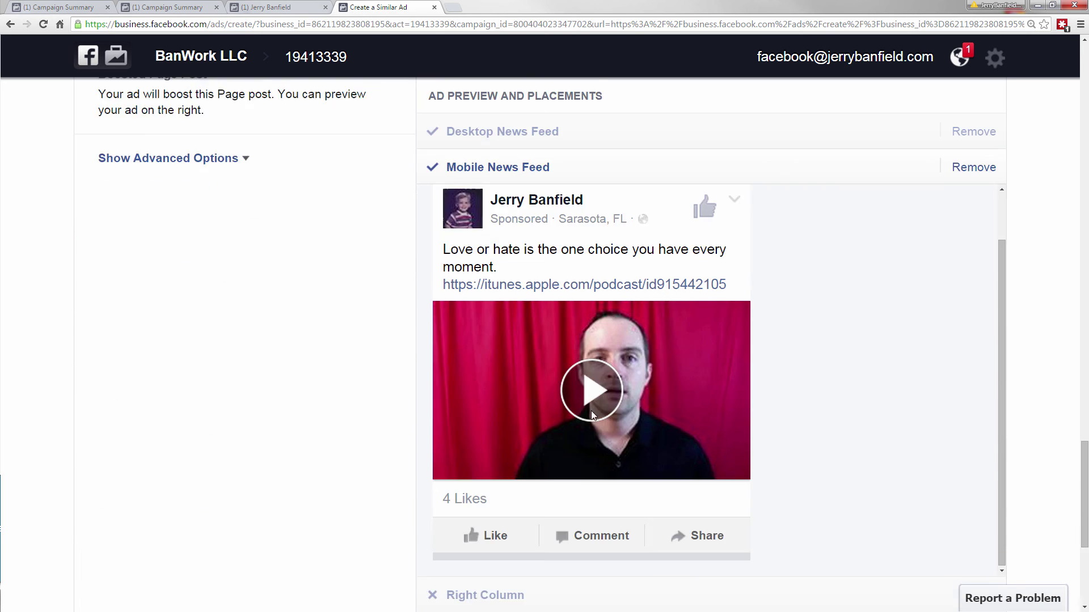
{"action": "left_click", "coordinate": [958, 464]}
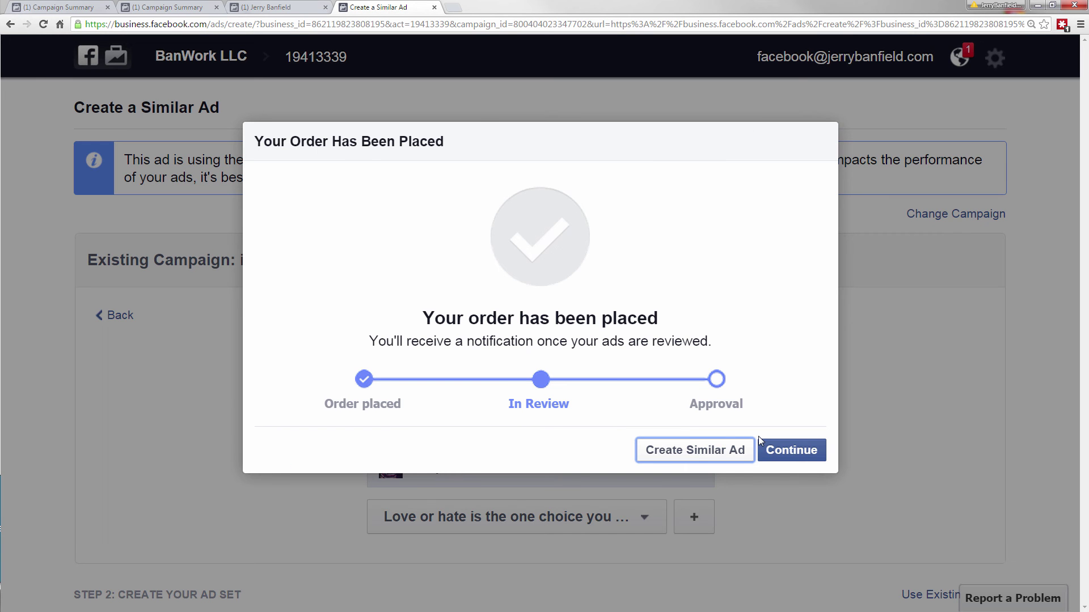
Start another similar ad and switch it to a new ad set
{"action": "left_click", "coordinate": [727, 451]}
{"action": "scroll", "coordinate": [784, 450], "scroll_direction": "down", "scroll_amount": 4}
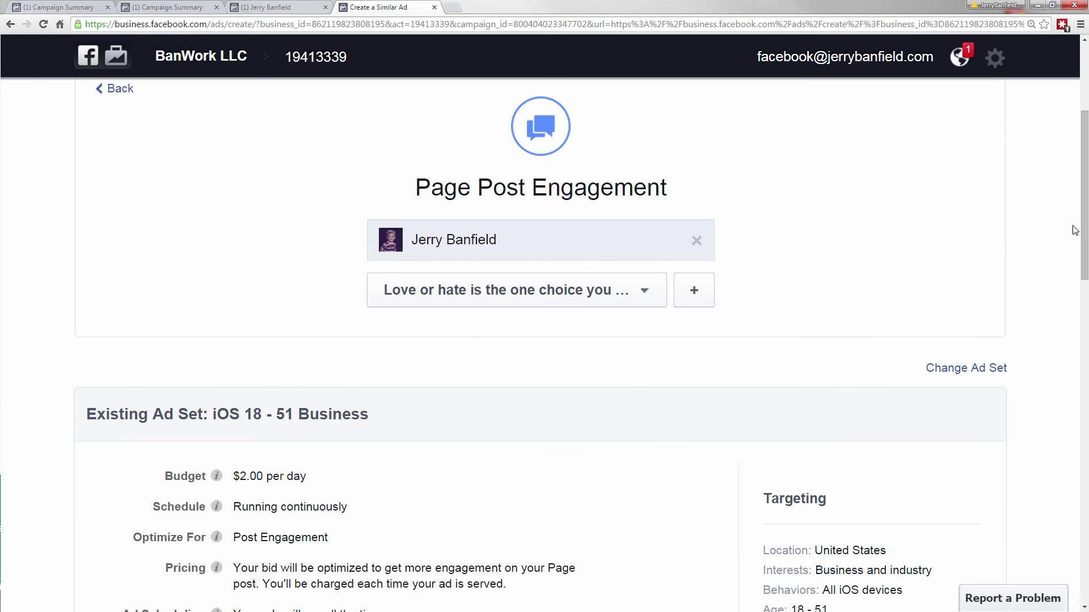
{"action": "scroll", "coordinate": [1076, 241], "scroll_direction": "down", "scroll_amount": 4}
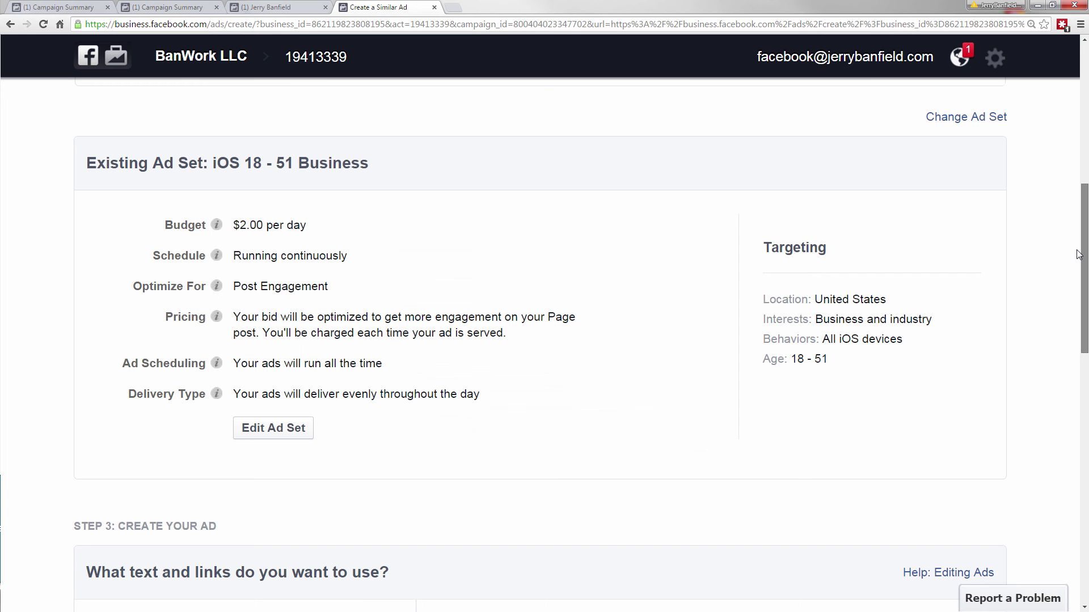
{"action": "left_click", "coordinate": [966, 117]}
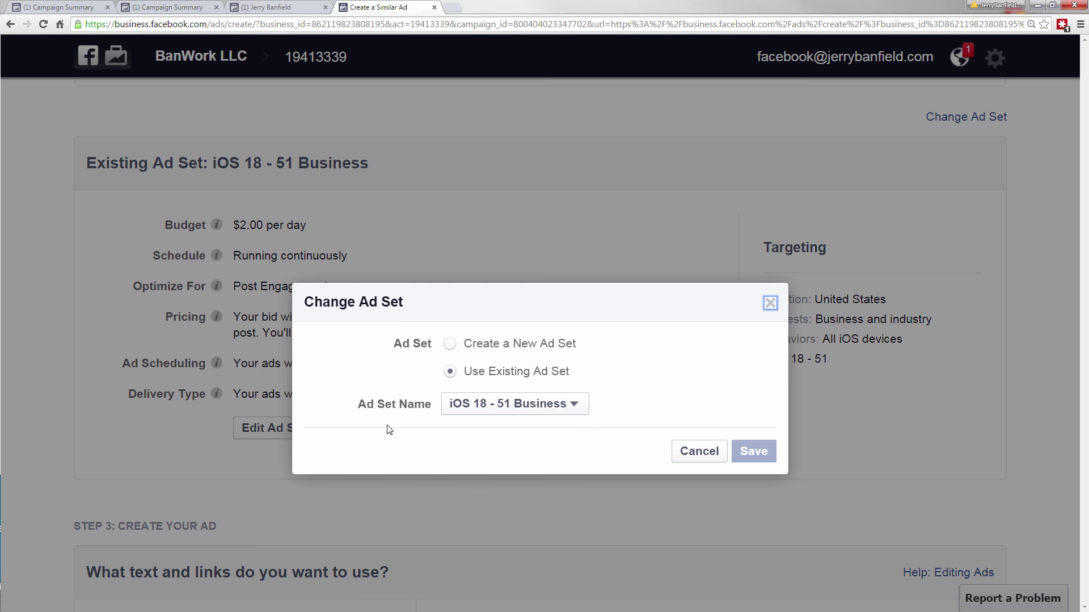
{"action": "left_click", "coordinate": [480, 345]}
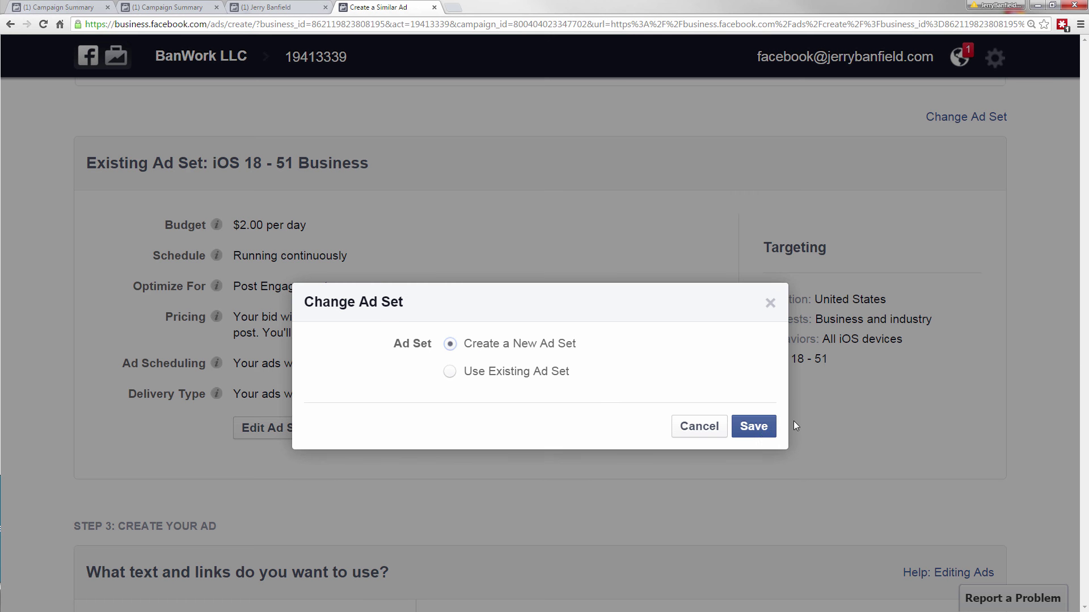
{"action": "left_click", "coordinate": [753, 426]}
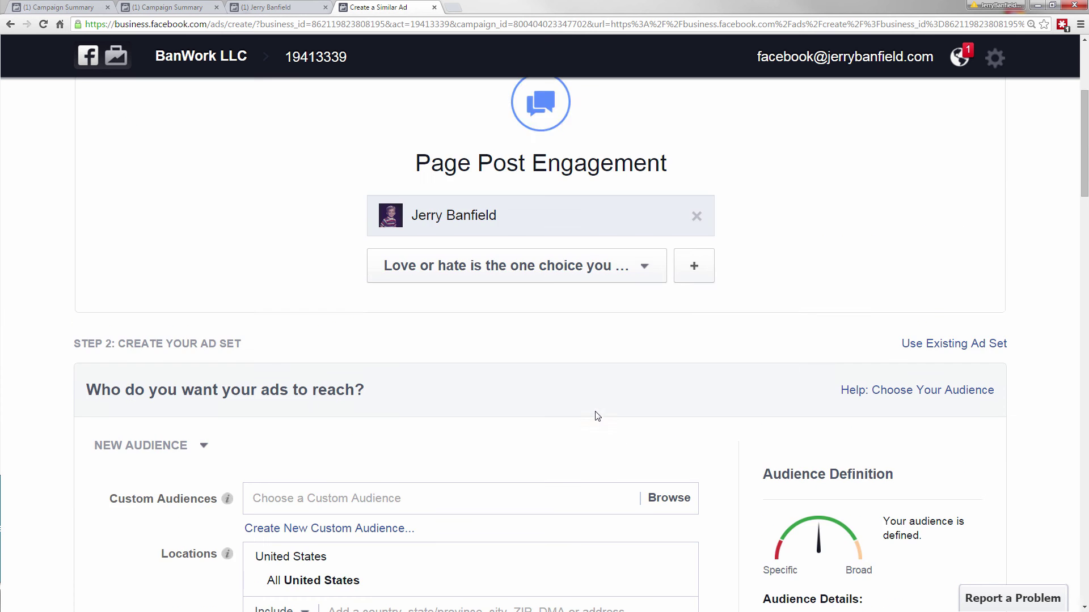
Replace the Business and industry interest with eckhart tolle
{"action": "scroll", "coordinate": [597, 416], "scroll_direction": "down", "scroll_amount": 3}
{"action": "left_click_drag", "start_coordinate": [1082, 189], "coordinate": [1080, 279]}
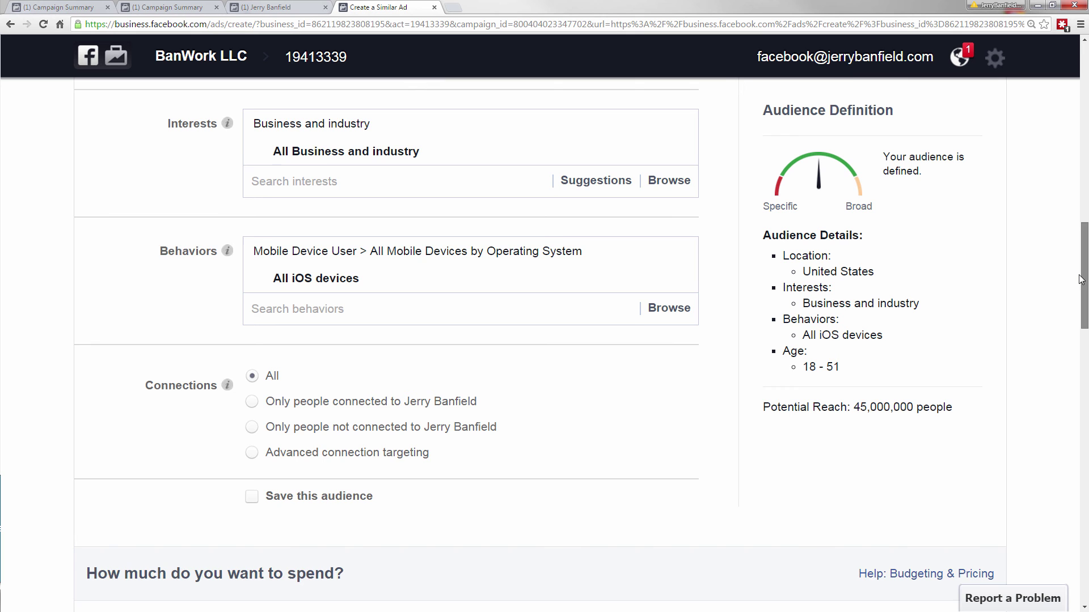
{"action": "left_click", "coordinate": [683, 151]}
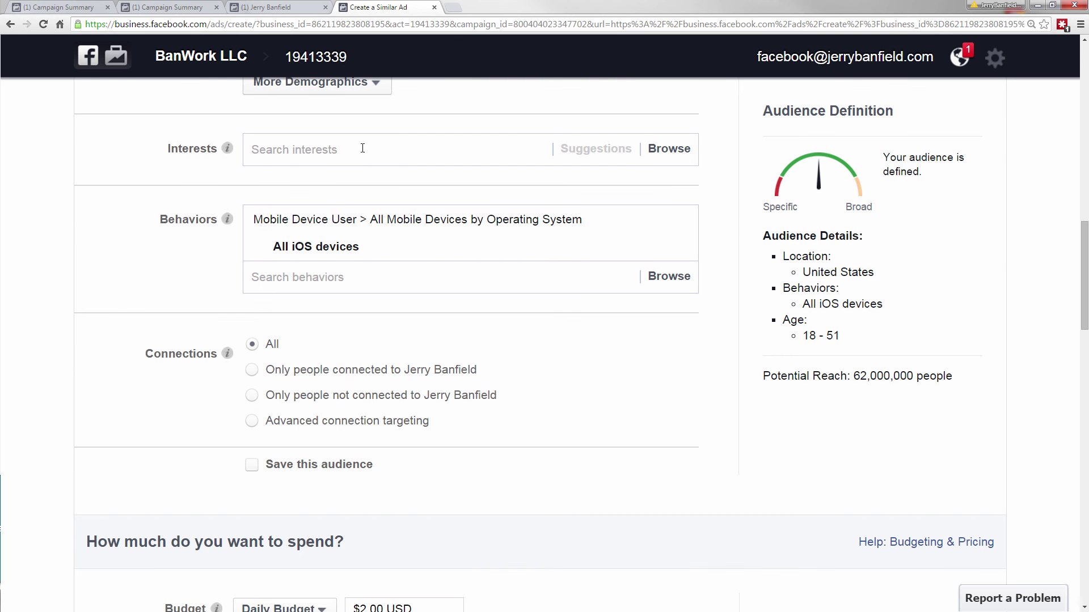
{"action": "left_click", "coordinate": [358, 149]}
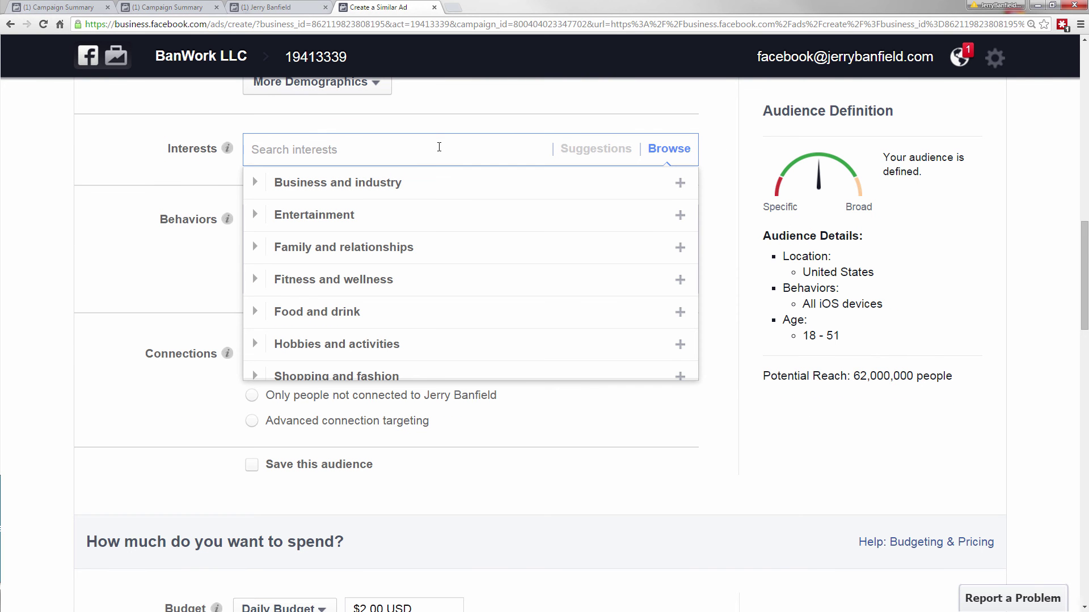
{"action": "type", "text": "eck"}
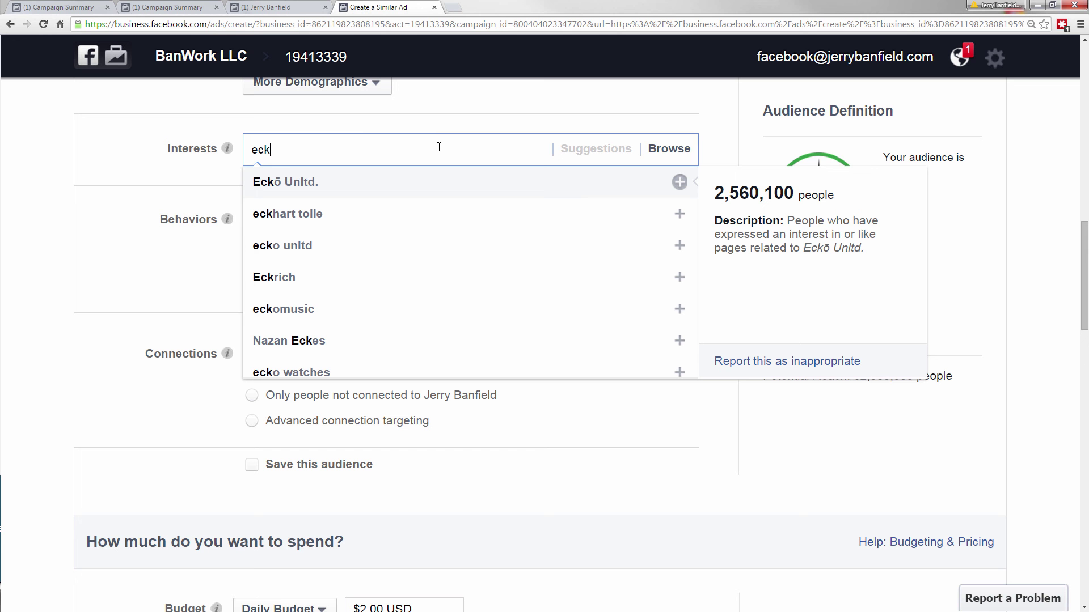
{"action": "left_click", "coordinate": [415, 220]}
{"action": "left_click", "coordinate": [52, 189]}
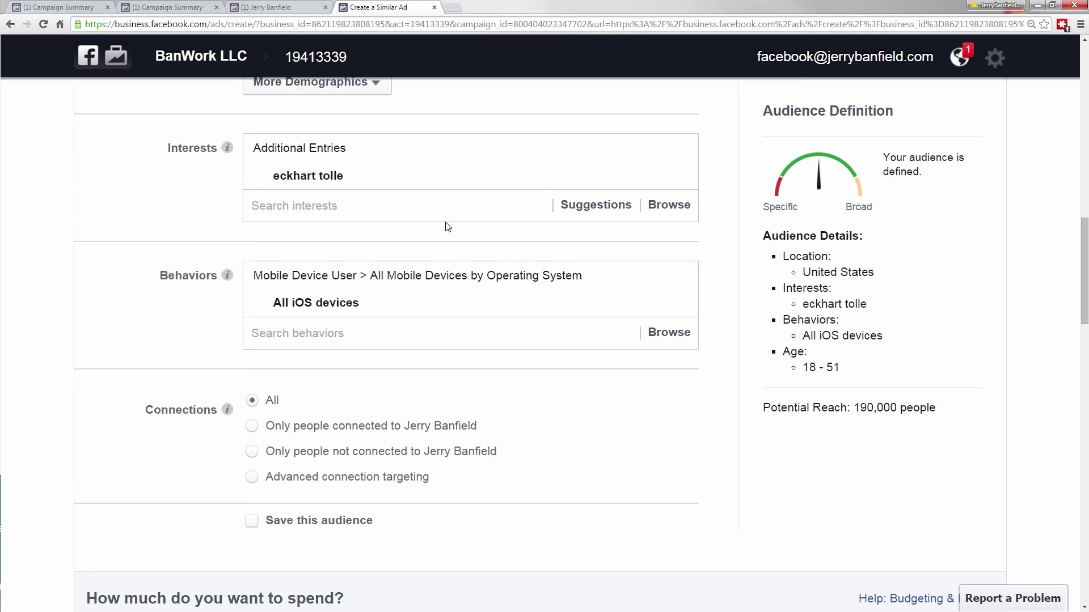
Rename the ad set to 'iOS 18 - 51 eckhart tolle' by pasting over Business
{"action": "scroll", "coordinate": [829, 449], "scroll_direction": "down", "scroll_amount": 3}
{"action": "scroll", "coordinate": [829, 450], "scroll_direction": "down", "scroll_amount": 4}
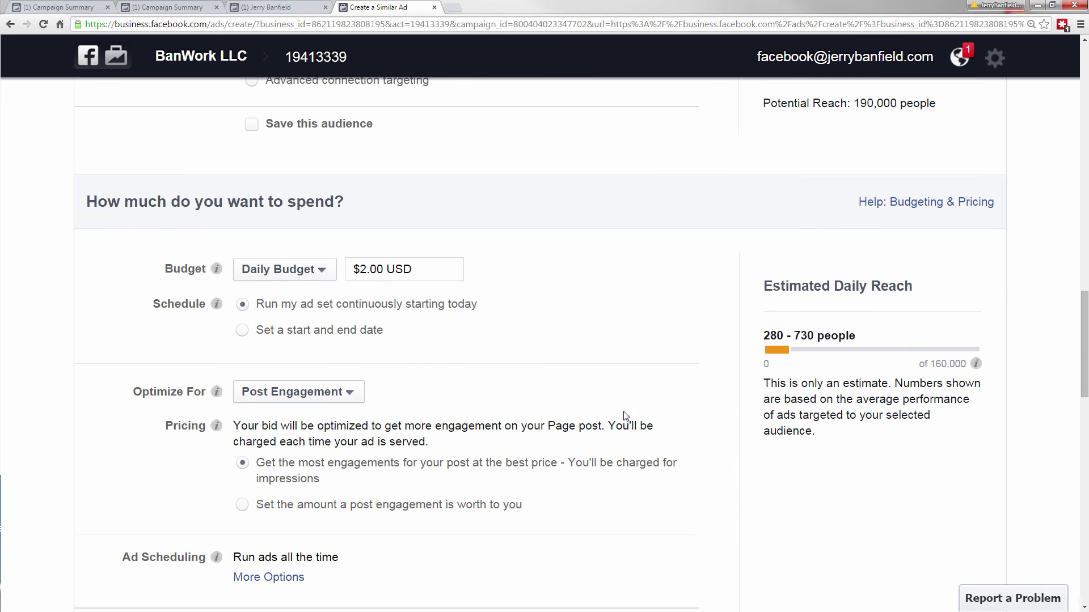
{"action": "scroll", "coordinate": [632, 424], "scroll_direction": "down", "scroll_amount": 6}
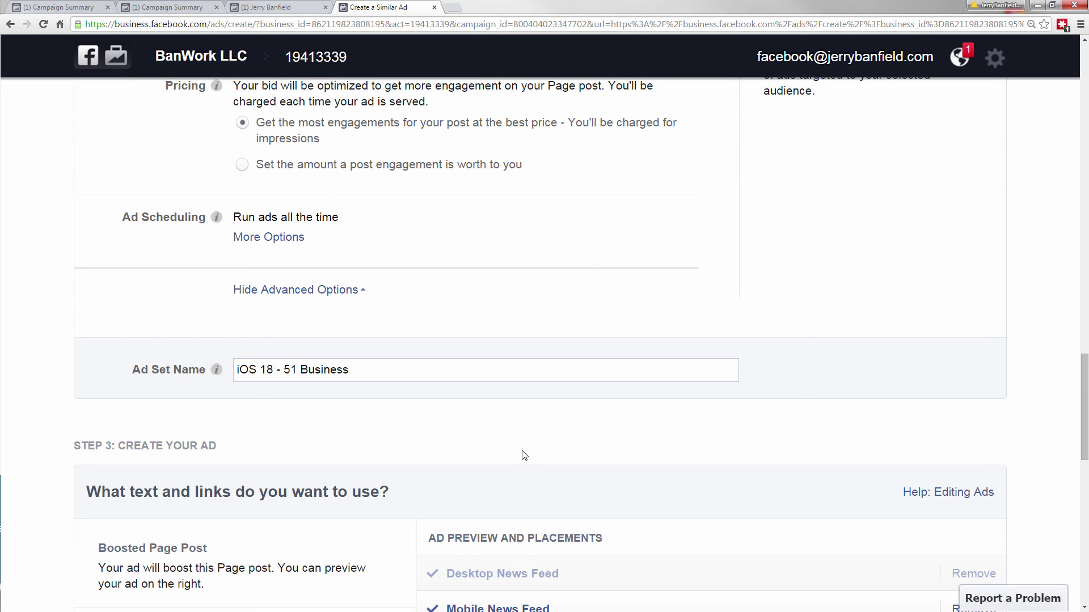
{"action": "double_click", "coordinate": [325, 370]}
{"action": "scroll", "coordinate": [857, 337], "scroll_direction": "up", "scroll_amount": 10}
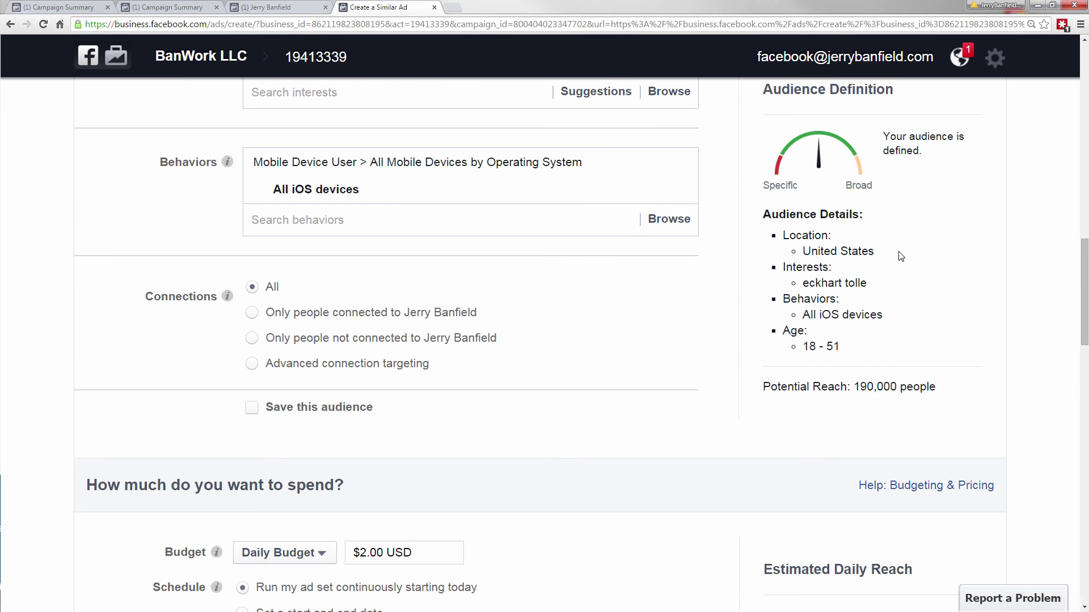
{"action": "left_click_drag", "start_coordinate": [869, 282], "coordinate": [805, 284]}
{"action": "key", "text": "ctrl+c"}
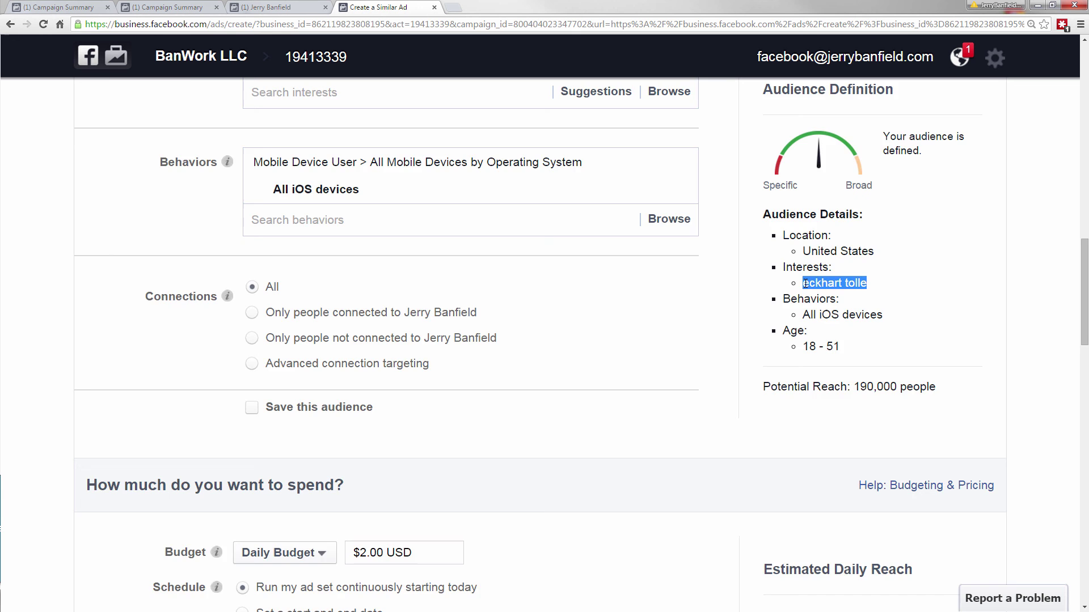
{"action": "scroll", "coordinate": [805, 284], "scroll_direction": "down", "scroll_amount": 9}
{"action": "double_click", "coordinate": [332, 488]}
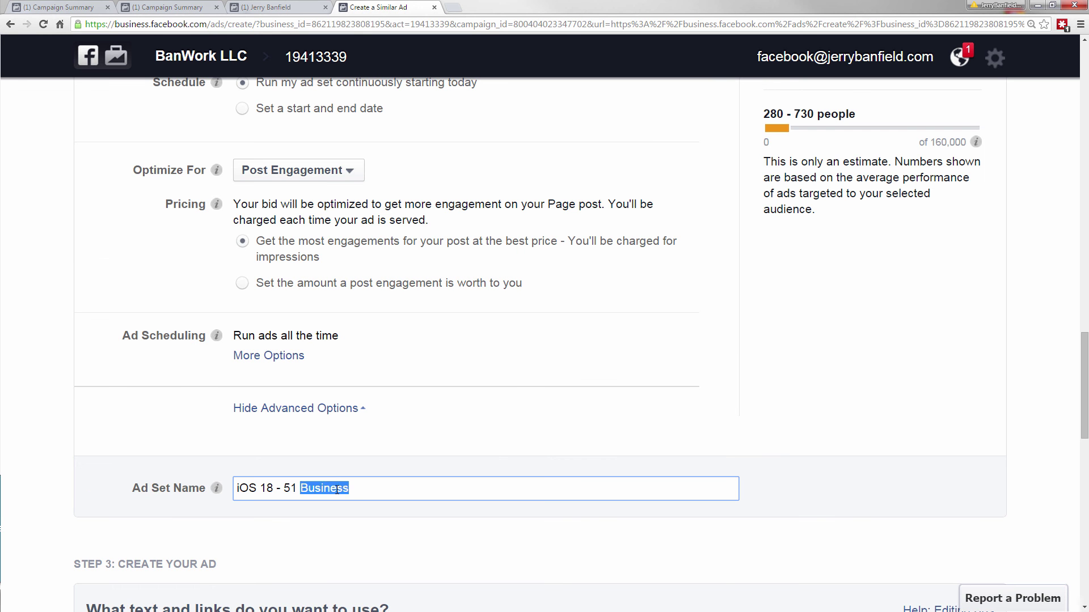
{"action": "key", "text": "ctrl+v"}
Place the order for the eckhart tolle ad set
{"action": "scroll", "coordinate": [569, 548], "scroll_direction": "down", "scroll_amount": 9}
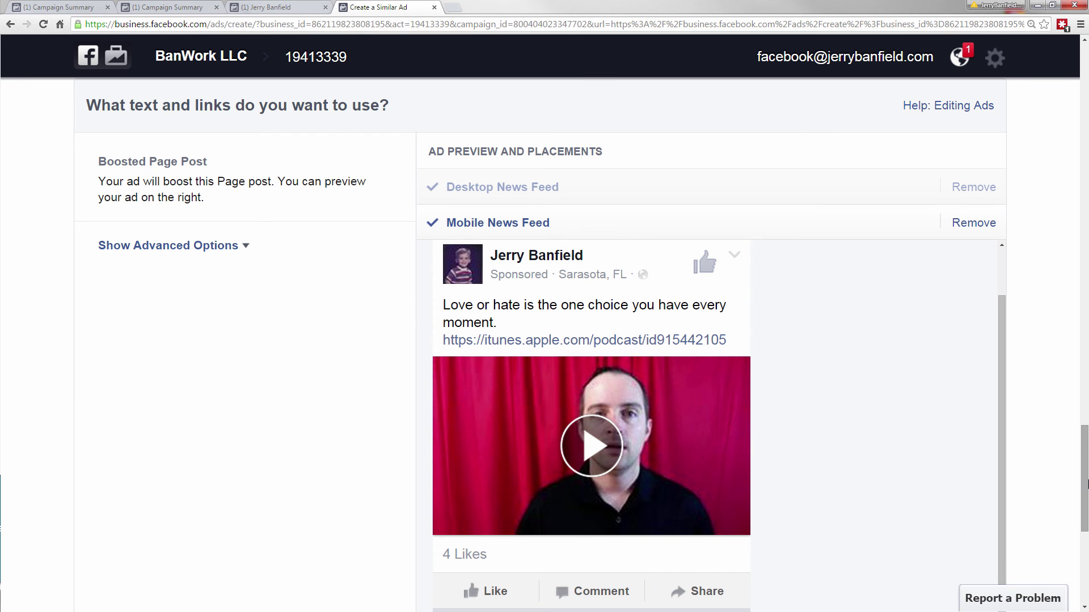
{"action": "scroll", "coordinate": [814, 508], "scroll_direction": "down", "scroll_amount": 5}
{"action": "left_click", "coordinate": [965, 495]}
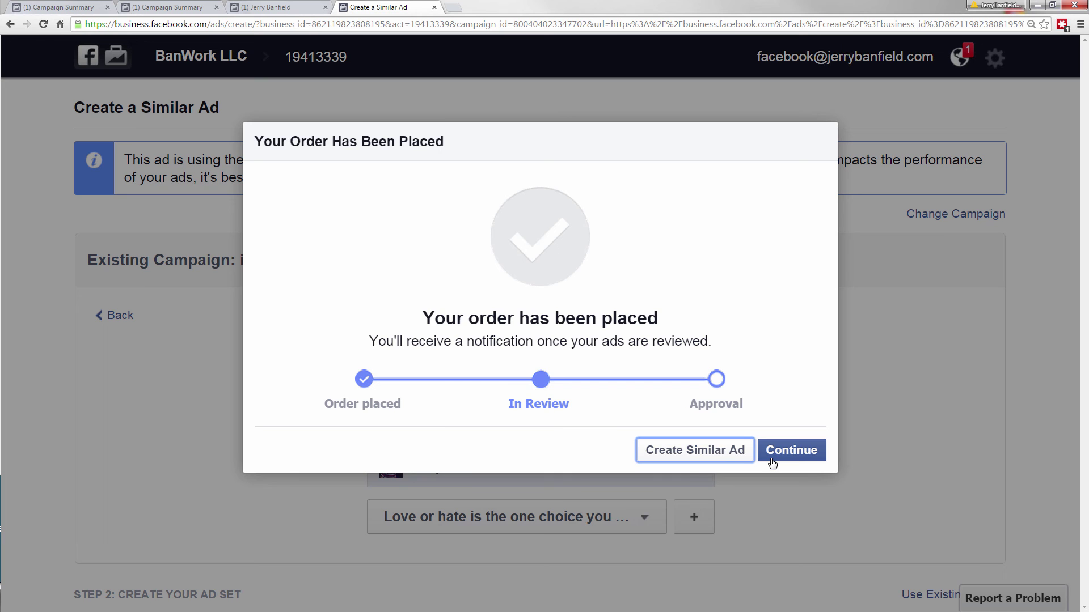
Start a fourth similar ad and switch it to a new ad set
{"action": "left_click", "coordinate": [719, 452]}
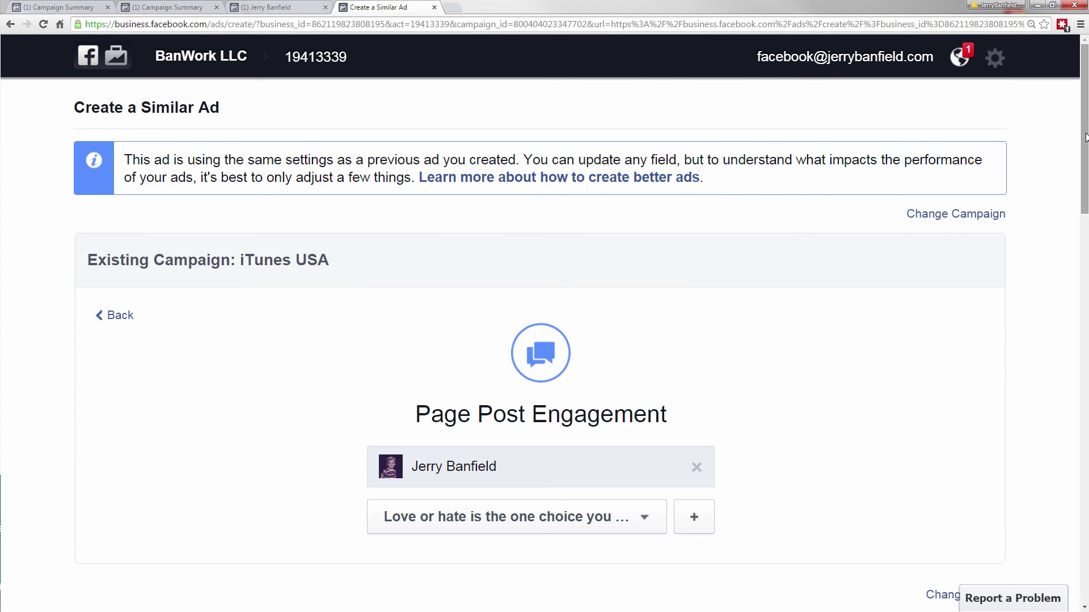
{"action": "left_click_drag", "start_coordinate": [1085, 133], "coordinate": [1084, 238]}
{"action": "left_click", "coordinate": [981, 231]}
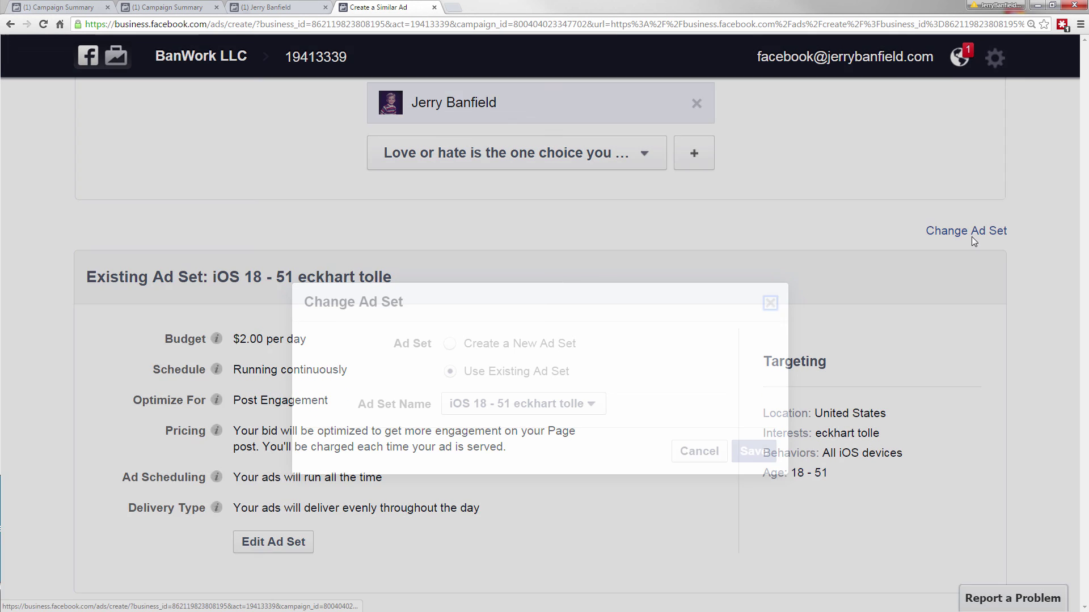
{"action": "left_click", "coordinate": [476, 349]}
{"action": "left_click", "coordinate": [753, 426]}
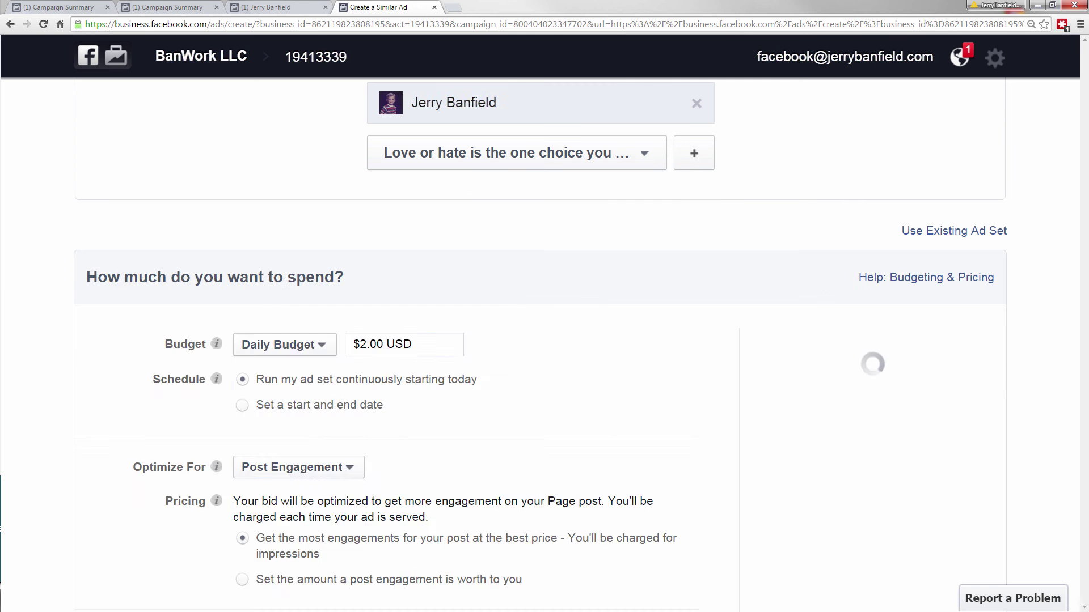
Remove the eckhart tolle interest and browse the interest category list, clearing a 'serial' search
{"action": "scroll", "coordinate": [746, 289], "scroll_direction": "down", "scroll_amount": 7}
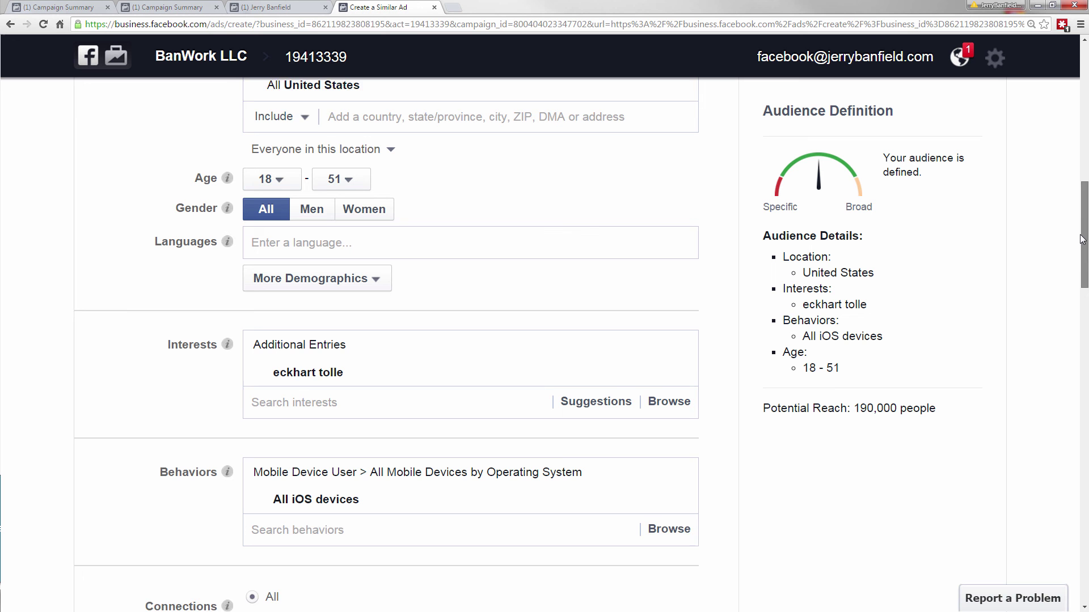
{"action": "left_click", "coordinate": [688, 311]}
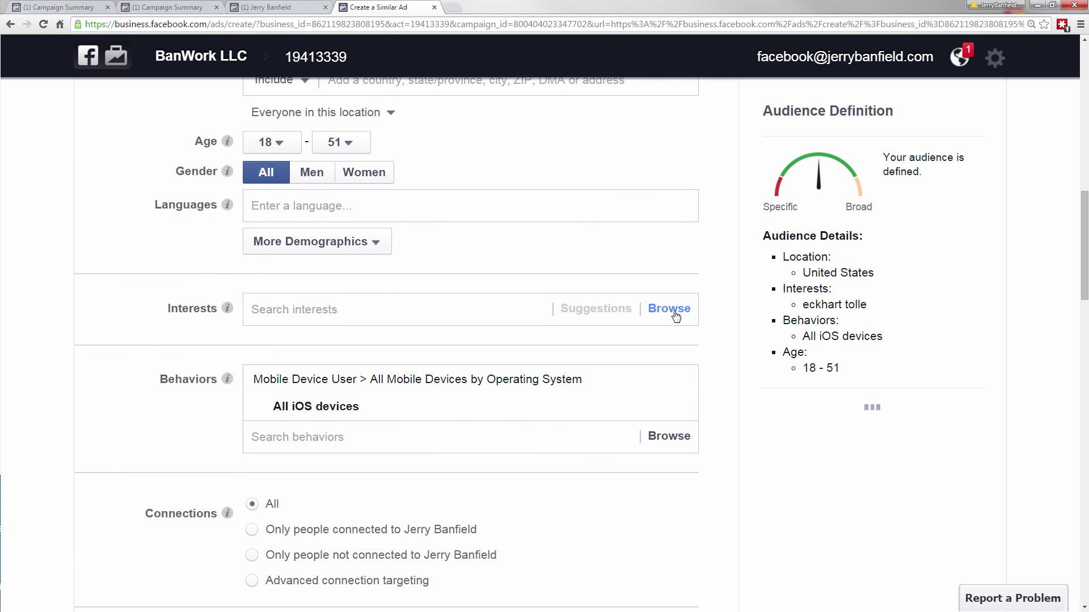
{"action": "left_click", "coordinate": [354, 310]}
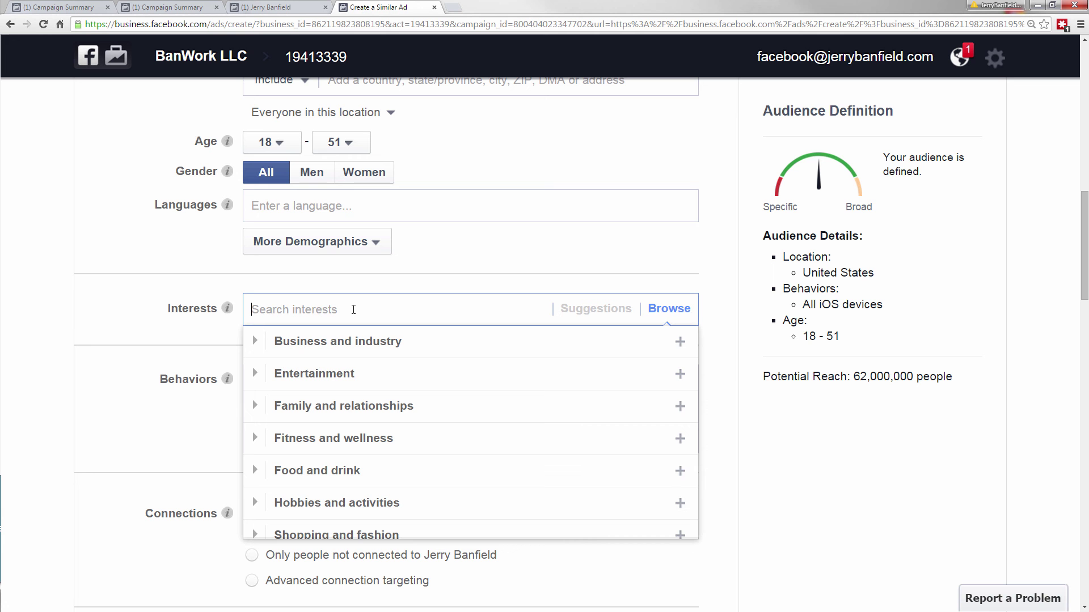
{"action": "type", "text": "serial"}
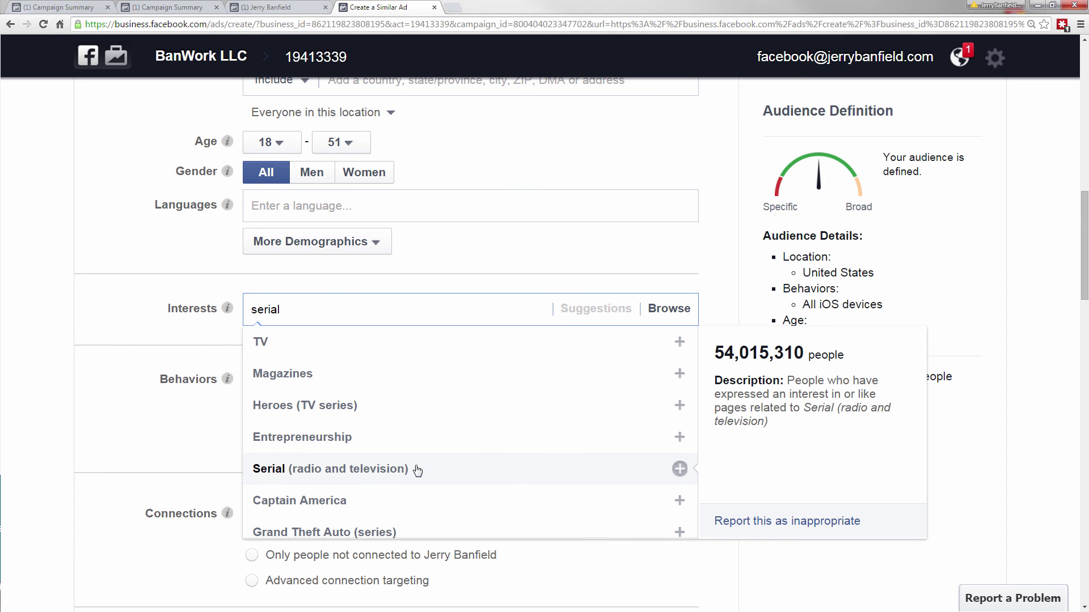
{"action": "double_click", "coordinate": [277, 303]}
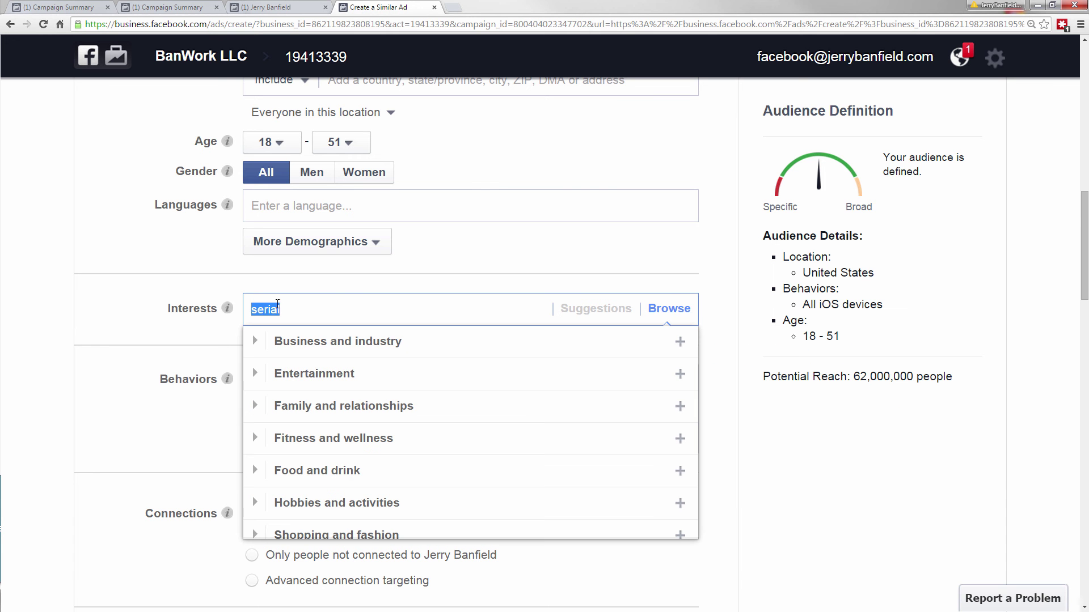
{"action": "key", "text": "BackSpace"}
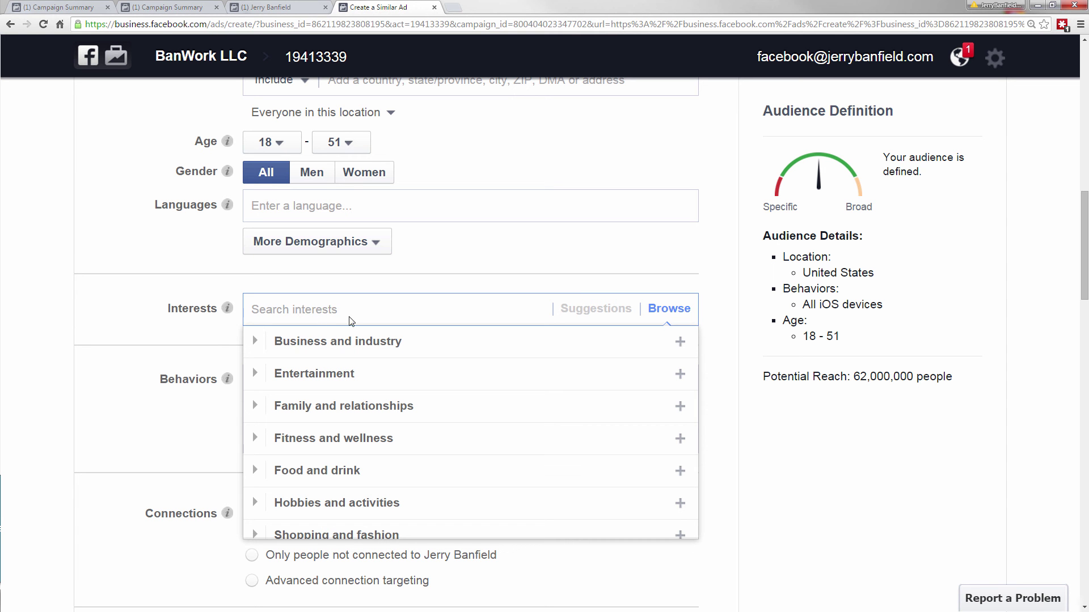
{"action": "mouse_move", "coordinate": [508, 391]}
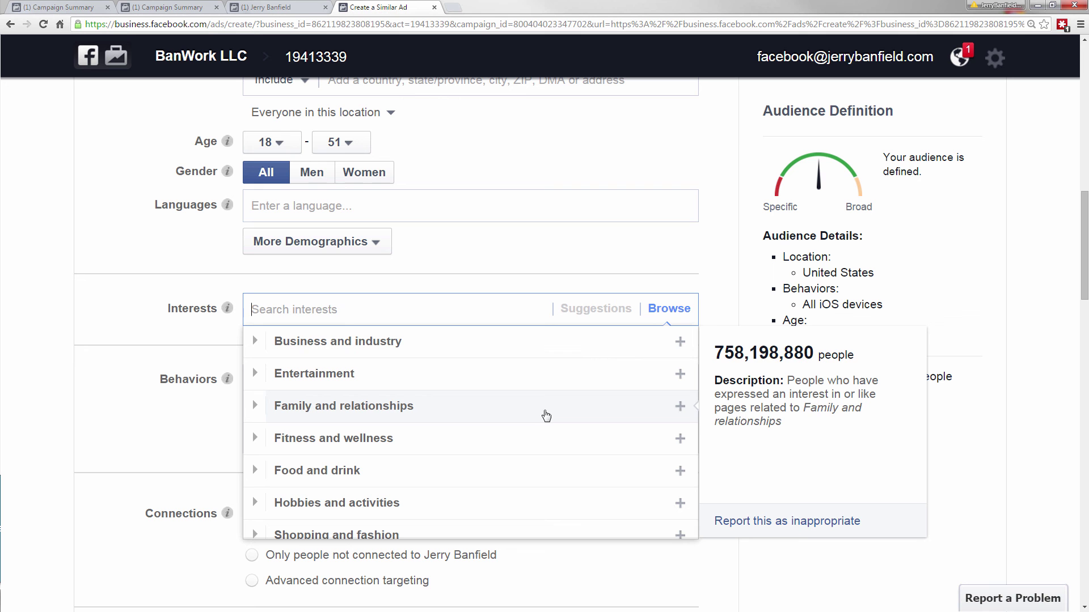
{"action": "mouse_move", "coordinate": [584, 440]}
{"action": "mouse_move", "coordinate": [654, 416]}
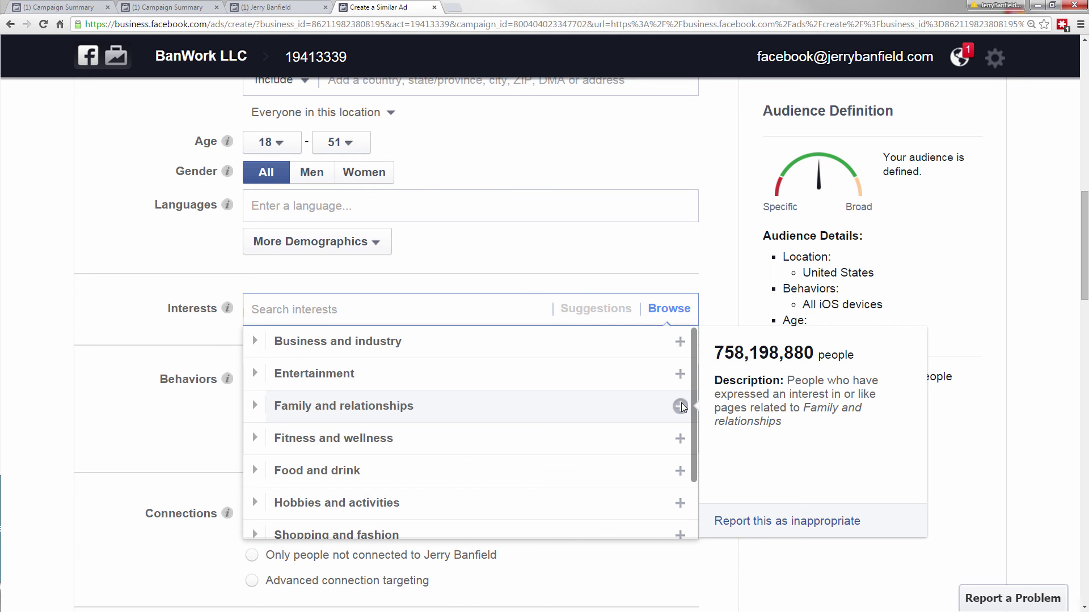
Add the Family and relationships interest and paste it over eckhart tolle in the ad set name
{"action": "left_click", "coordinate": [680, 406]}
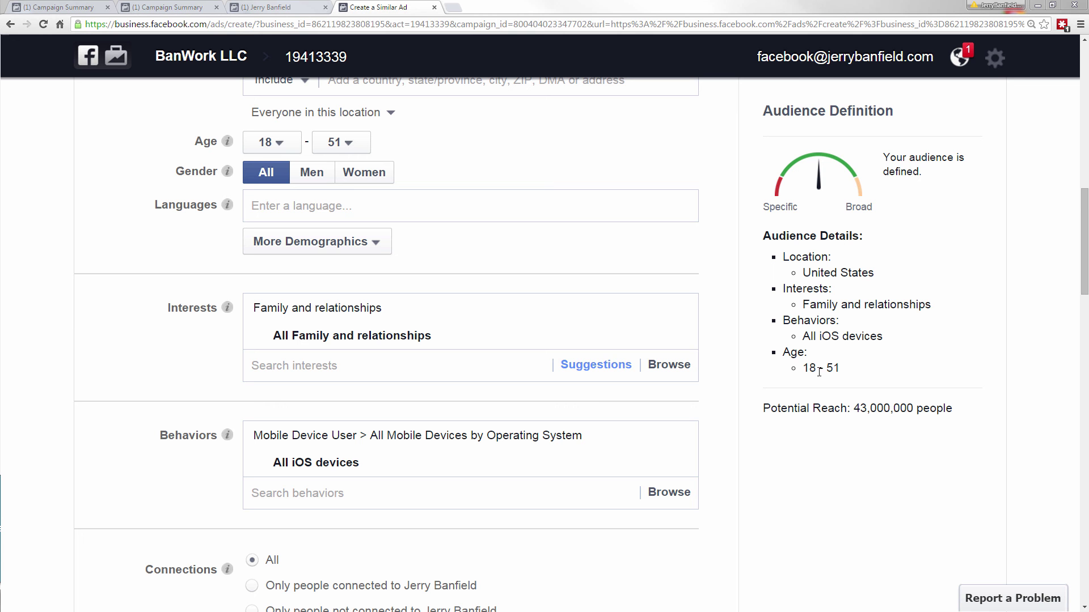
{"action": "left_click_drag", "start_coordinate": [935, 307], "coordinate": [802, 305]}
{"action": "key", "text": "ctrl+c"}
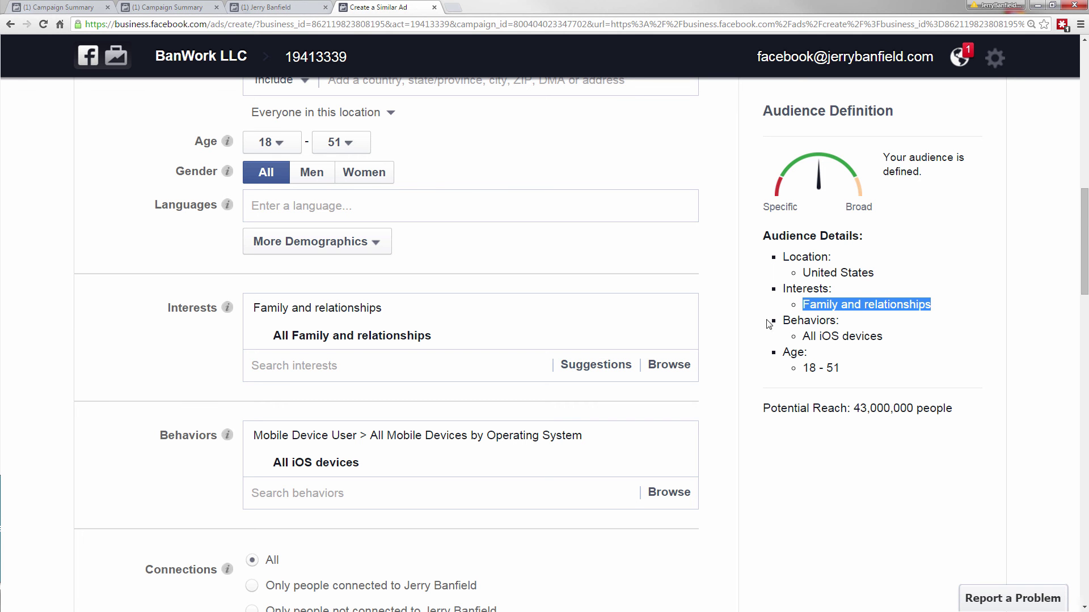
{"action": "left_click_drag", "start_coordinate": [1085, 227], "coordinate": [1076, 307]}
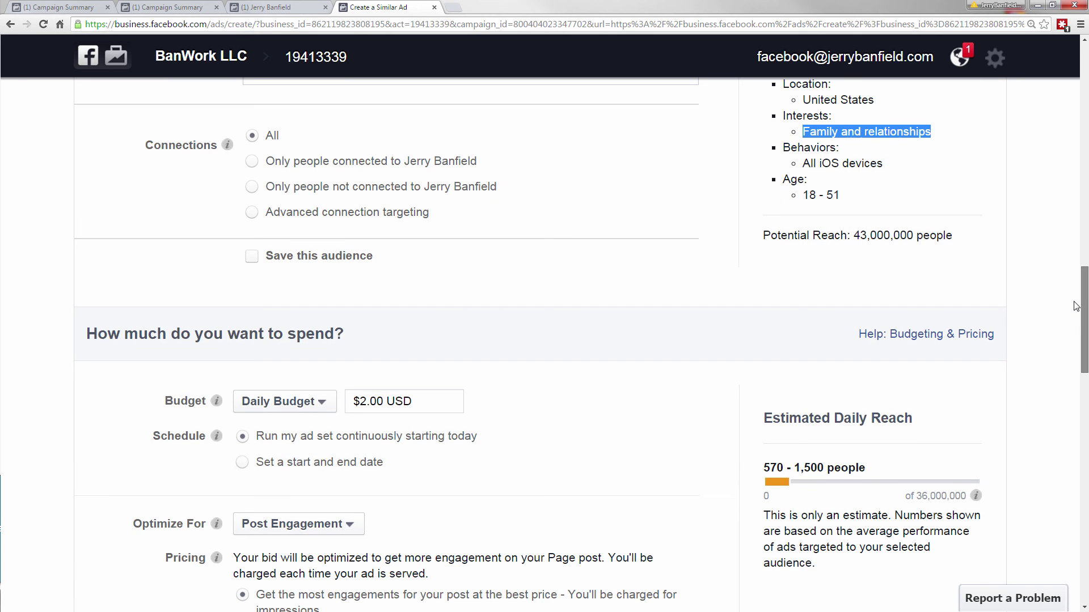
{"action": "scroll", "coordinate": [474, 321], "scroll_direction": "down", "scroll_amount": 6}
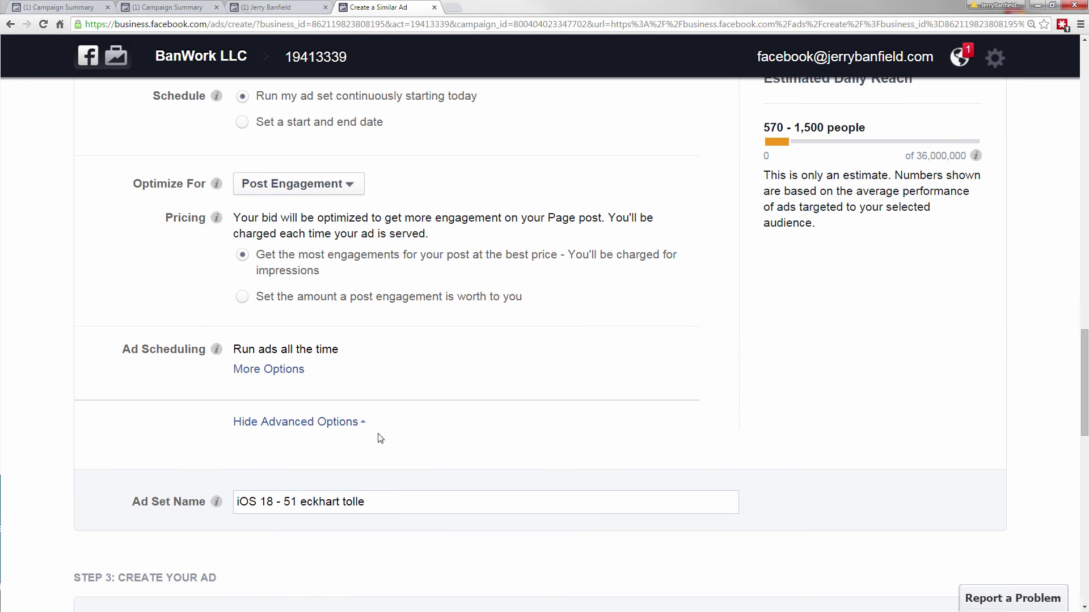
{"action": "left_click_drag", "start_coordinate": [299, 503], "coordinate": [440, 503]}
{"action": "key", "text": "ctrl+v"}
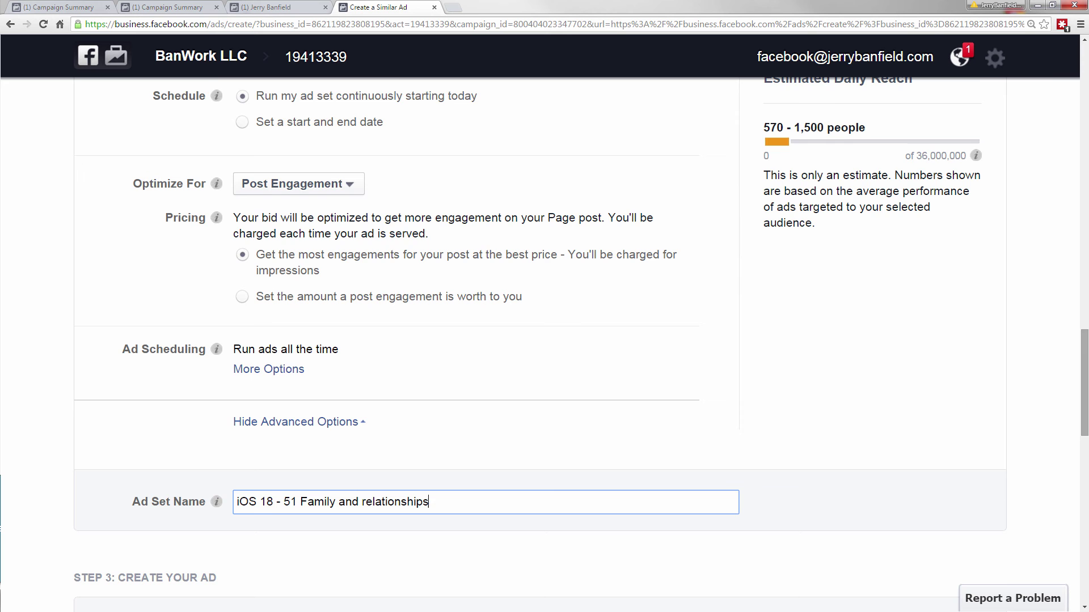
{"action": "left_click_drag", "start_coordinate": [1084, 355], "coordinate": [1084, 511]}
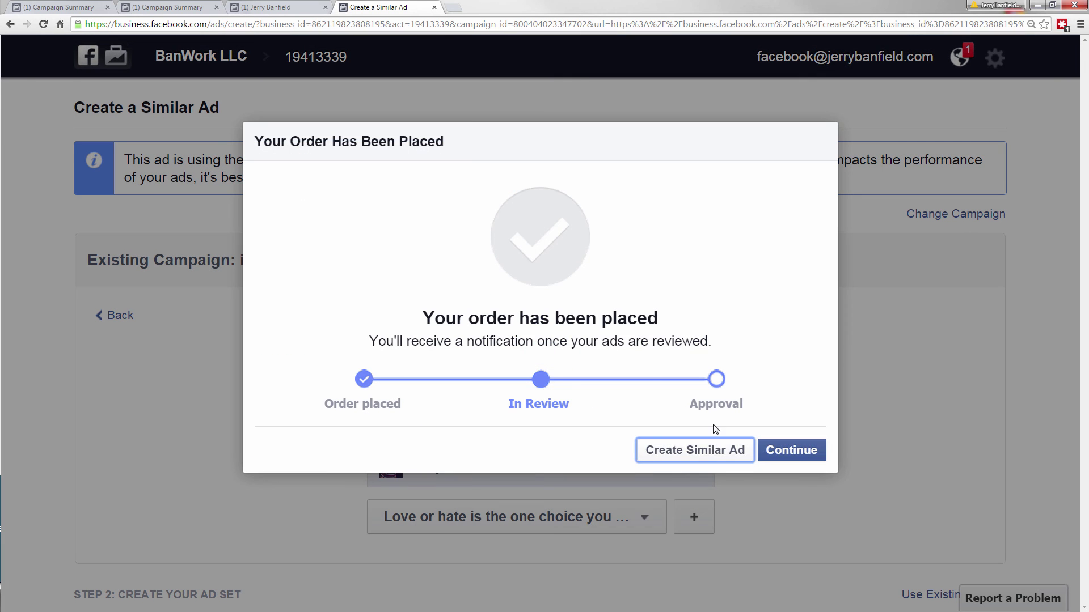
Continue to the summary and open the iTunes USA campaign showing four ad sets in review
{"action": "left_click", "coordinate": [708, 449]}
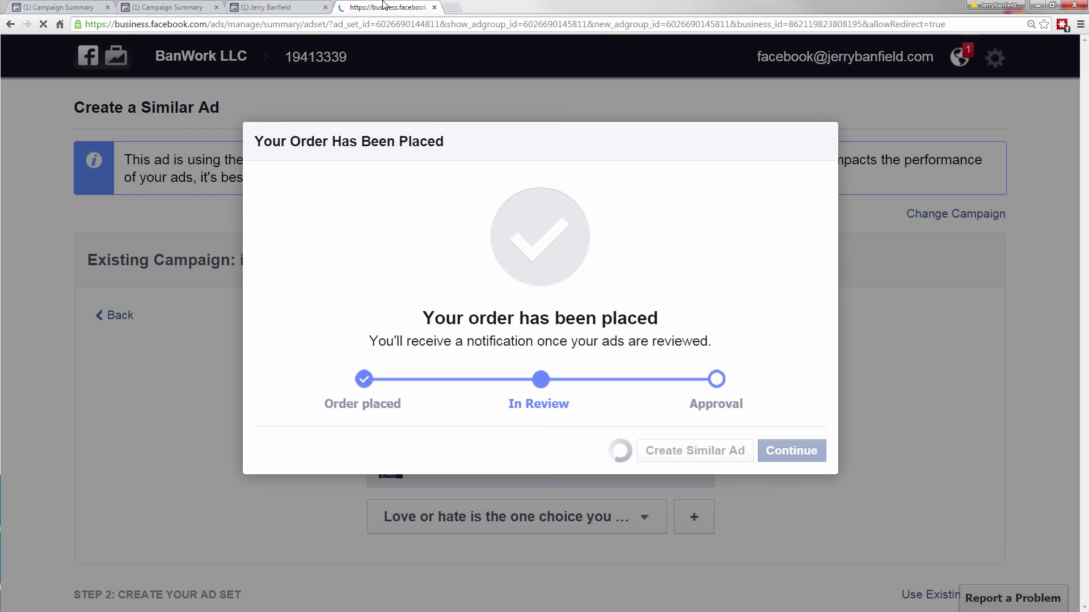
{"action": "scroll", "coordinate": [533, 323], "scroll_direction": "down", "scroll_amount": 2}
{"action": "scroll", "coordinate": [533, 323], "scroll_direction": "up", "scroll_amount": 2}
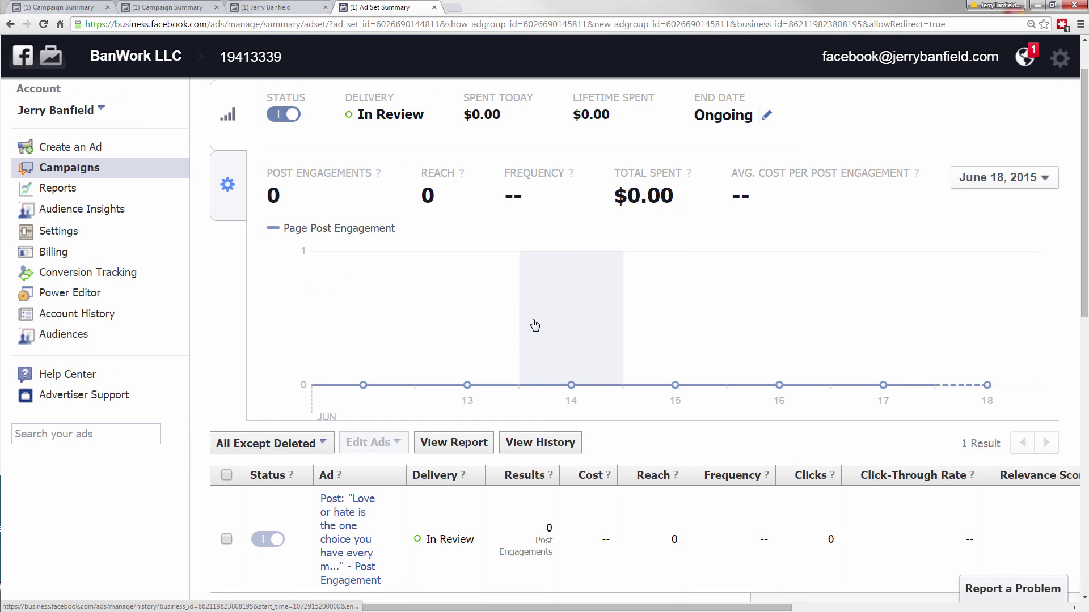
{"action": "left_click", "coordinate": [392, 125]}
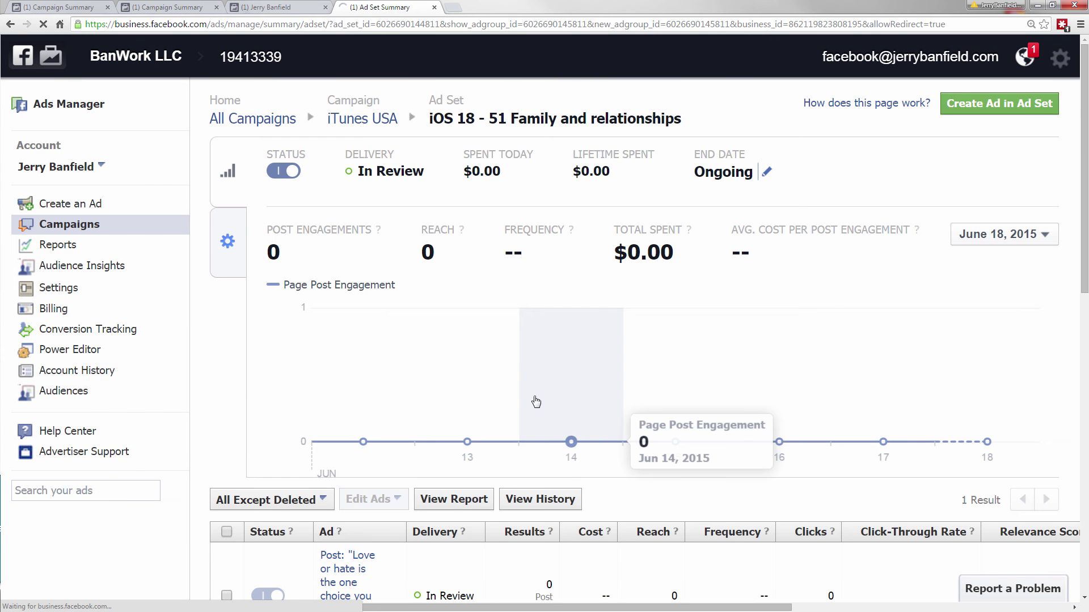
{"action": "scroll", "coordinate": [564, 416], "scroll_direction": "down", "scroll_amount": 4}
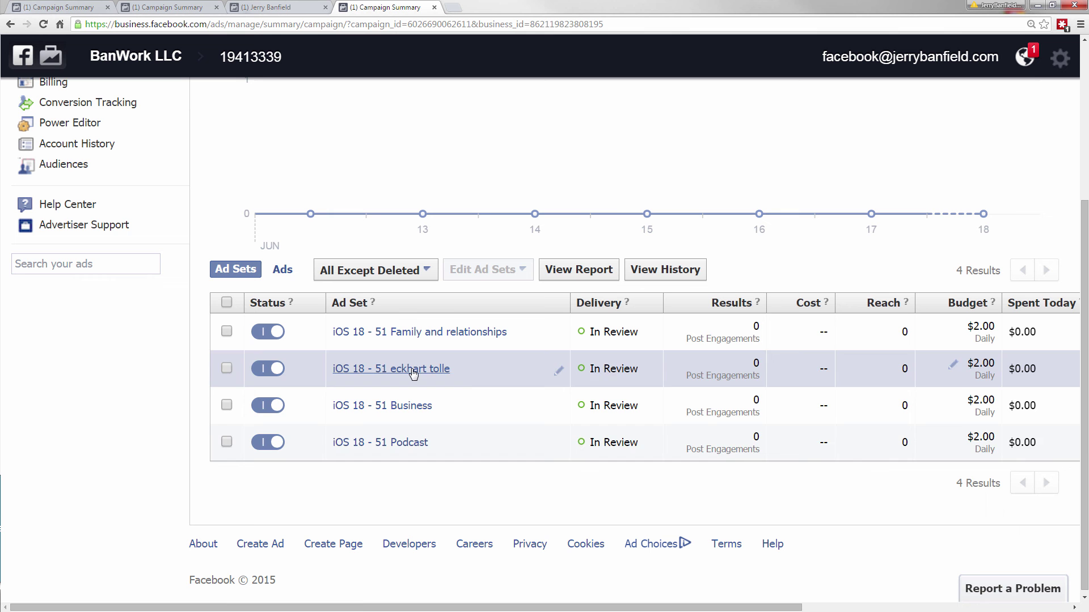
Reset browser zoom to 100%, zoom to 125%, and switch to the Facebook page timeline
{"action": "left_click", "coordinate": [1031, 23]}
{"action": "left_click", "coordinate": [1002, 70]}
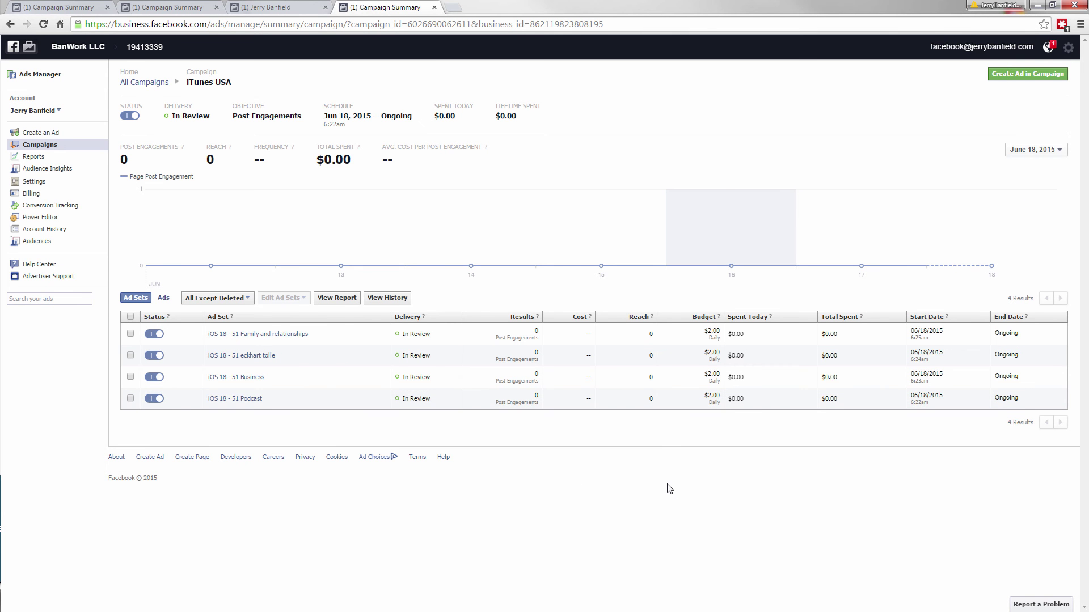
{"action": "key", "text": "ctrl+plus"}
{"action": "key", "text": "ctrl+plus"}
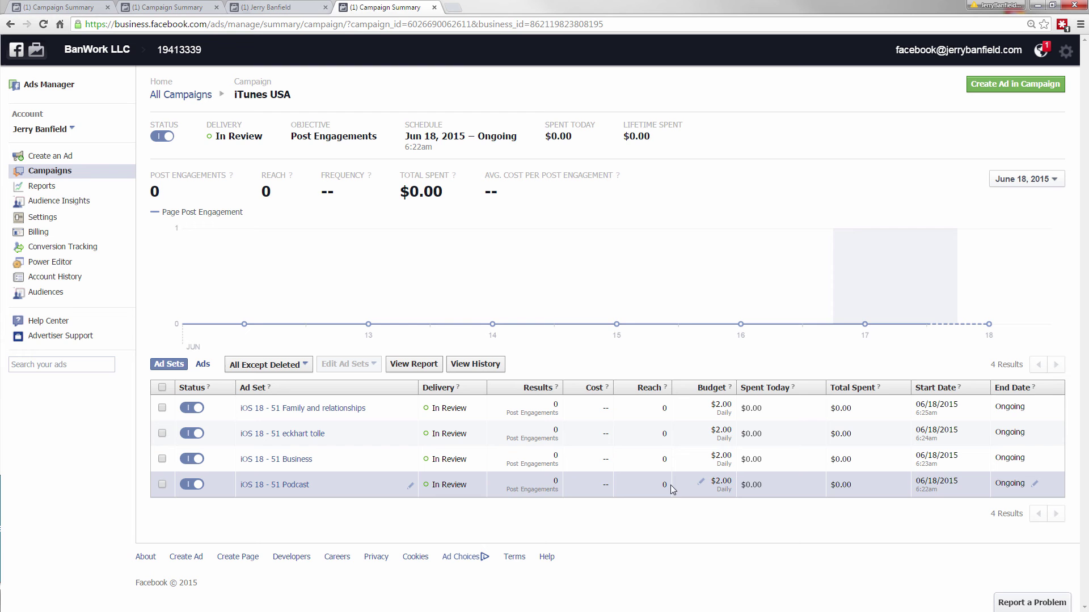
{"action": "left_click", "coordinate": [278, 7]}
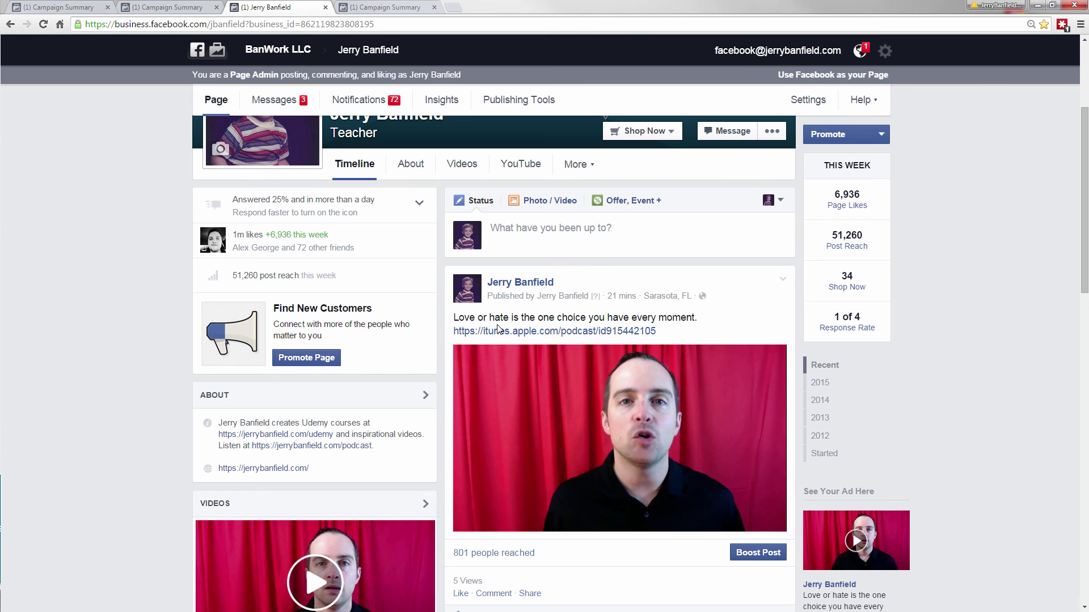
Pause the boosted 'Love or hate' video and return to the iTunes USA campaign summary tab
{"action": "scroll", "coordinate": [607, 434], "scroll_direction": "down", "scroll_amount": 1}
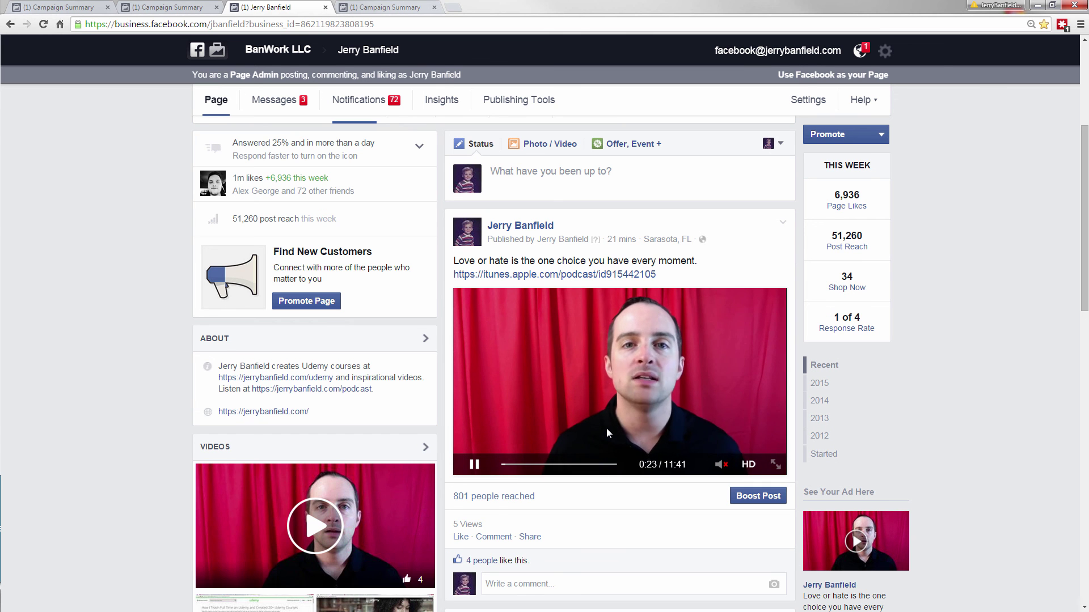
{"action": "left_click", "coordinate": [475, 466]}
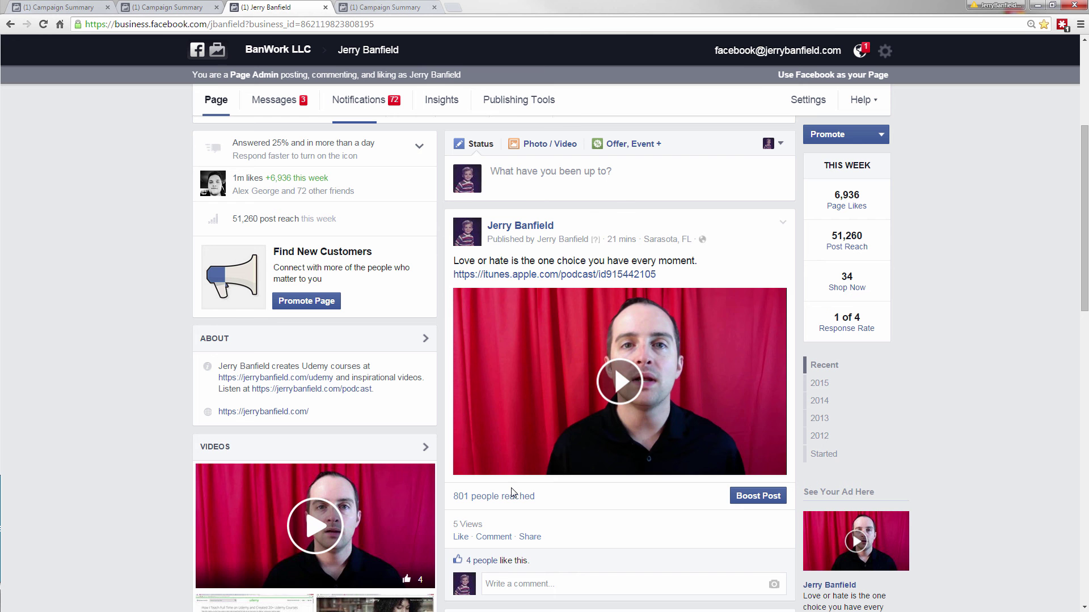
{"action": "scroll", "coordinate": [512, 476], "scroll_direction": "up", "scroll_amount": 1}
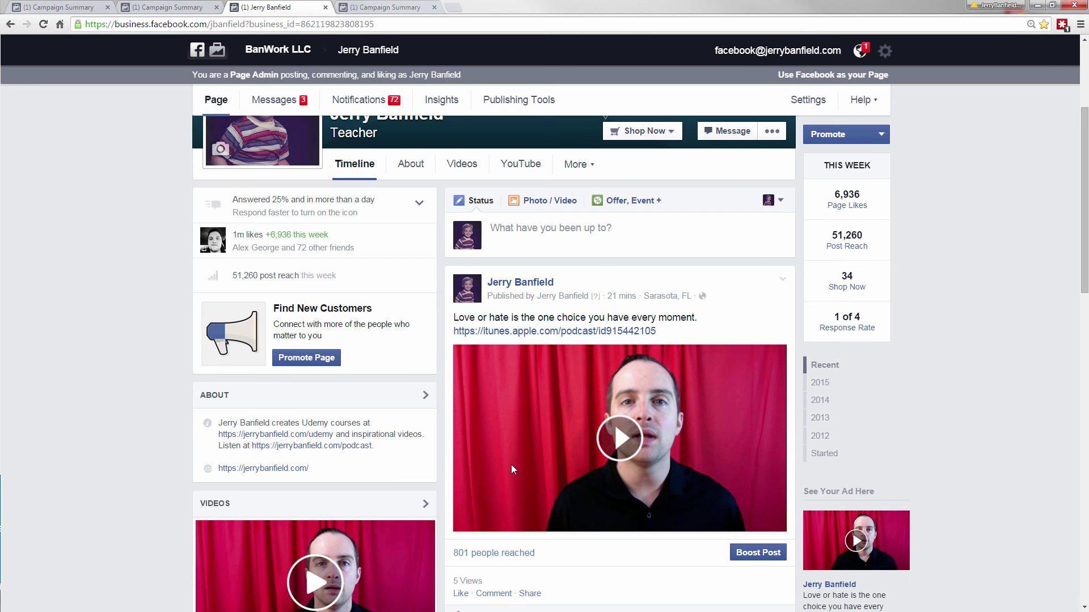
{"action": "left_click", "coordinate": [366, 7]}
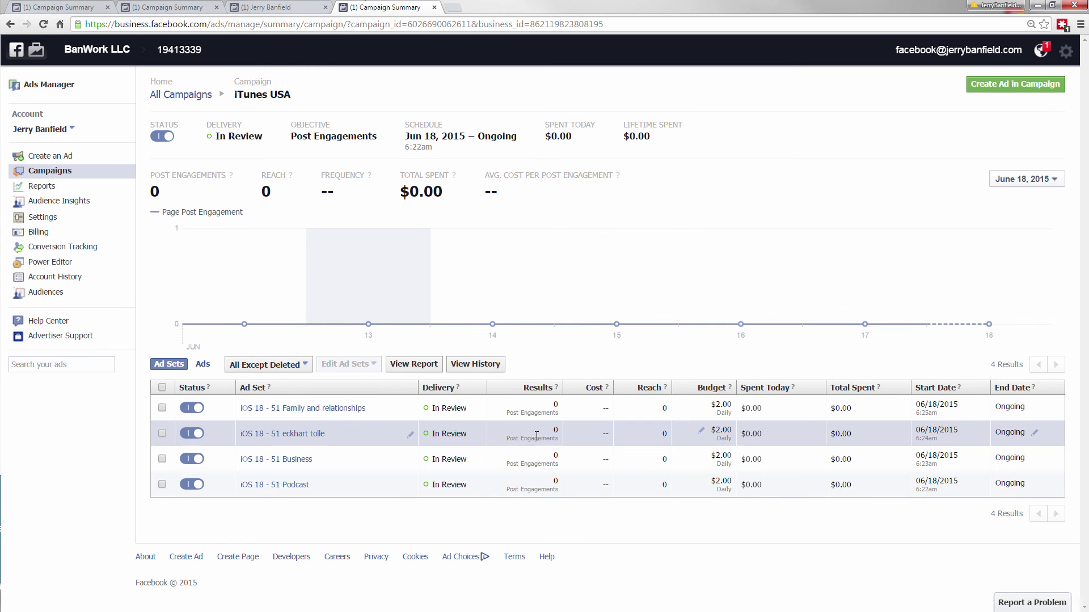
Review the BanWork Cheap Page Likes Love 2 and Udemy instructor USA campaigns, then return to the page timeline
{"action": "left_click", "coordinate": [80, 6]}
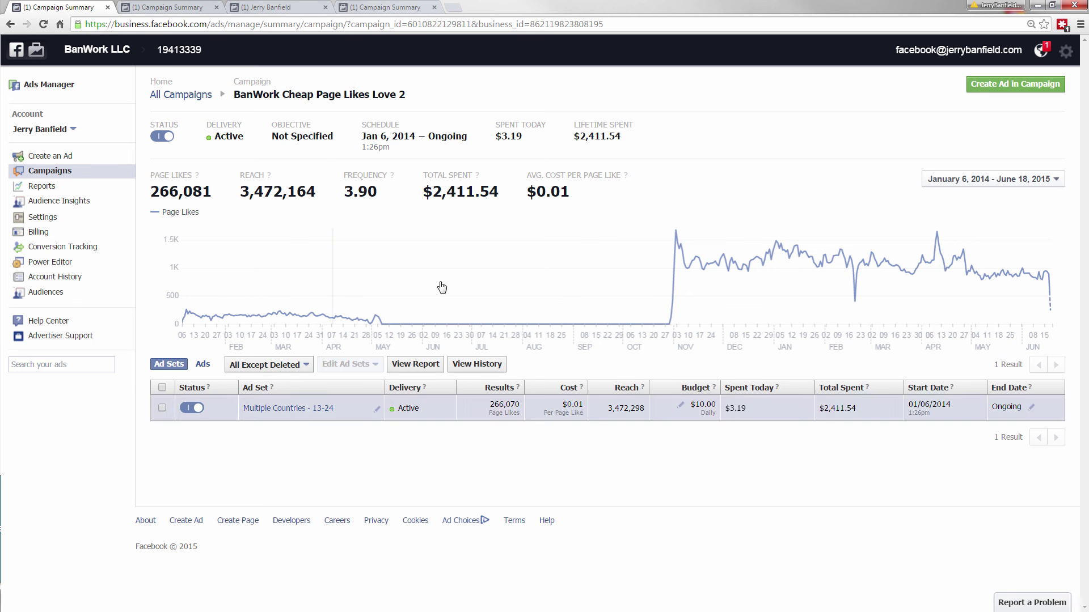
{"action": "key", "text": "ctrl+Tab"}
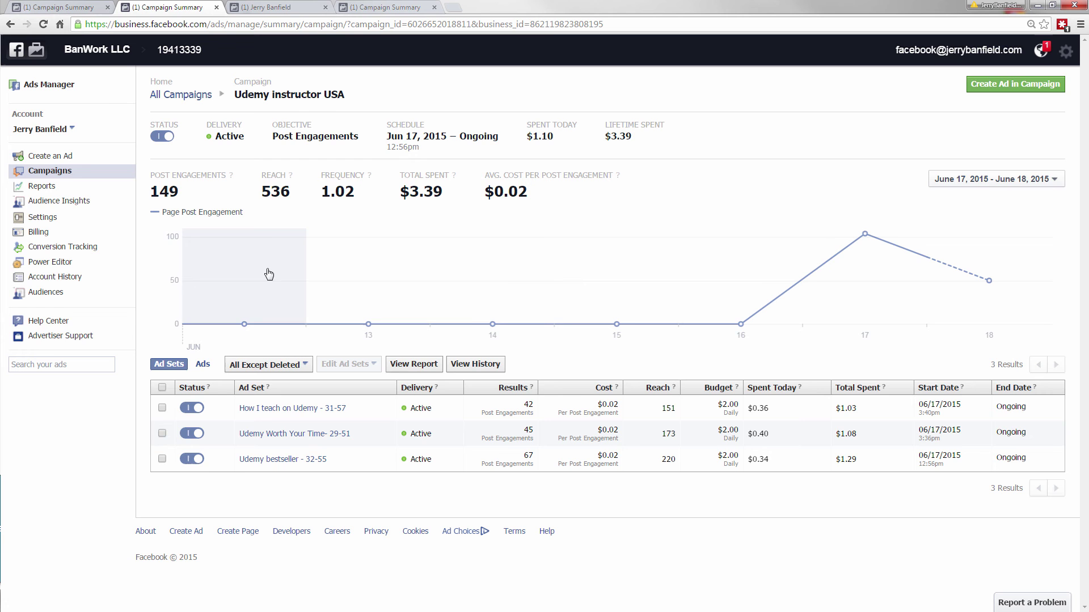
{"action": "left_click", "coordinate": [305, 7]}
{"action": "scroll", "coordinate": [447, 242], "scroll_direction": "up", "scroll_amount": 3}
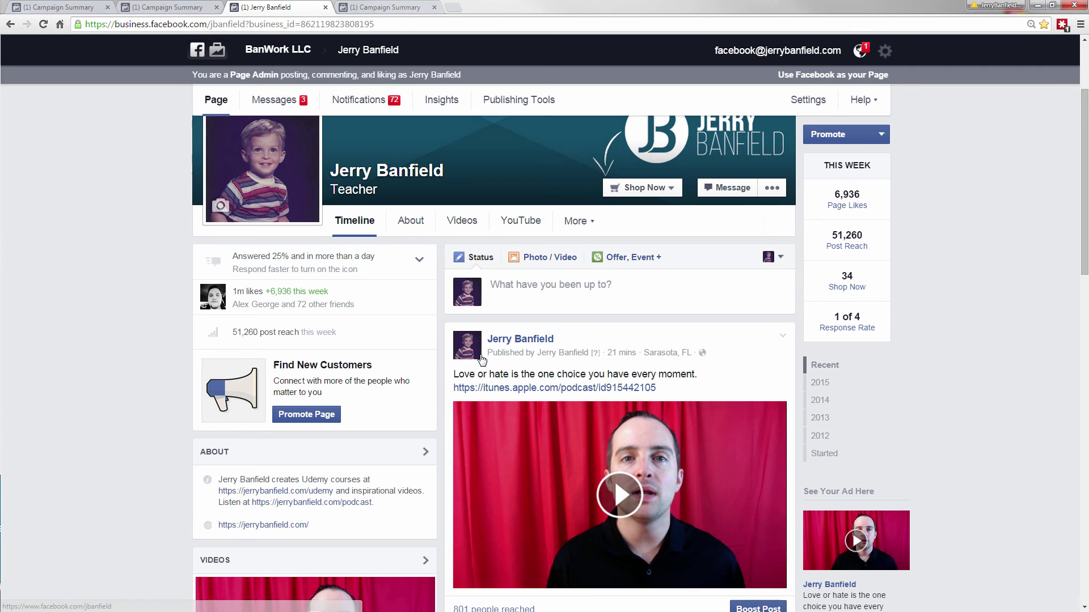